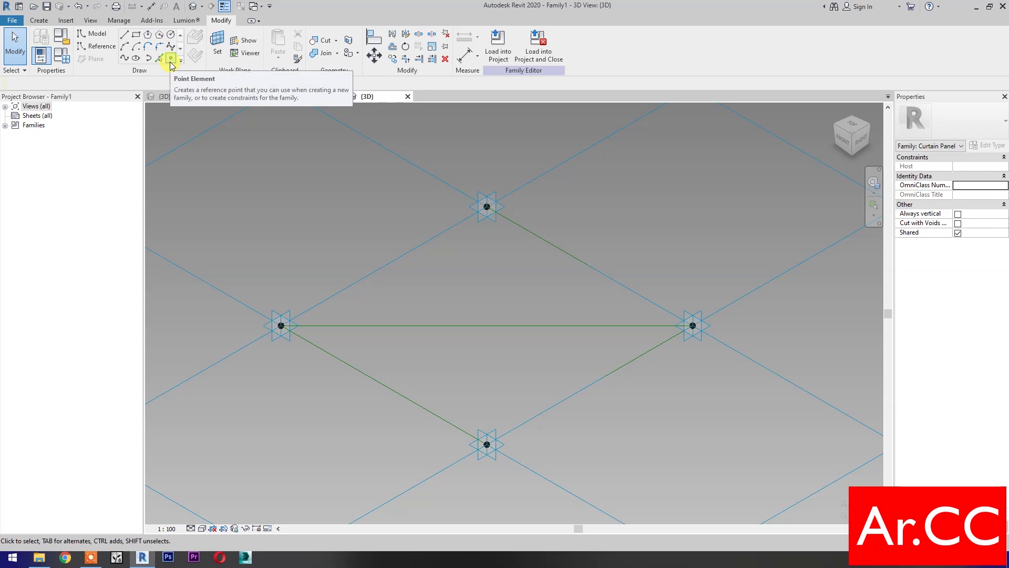
- Place hosted reference points at the midpoint of the panel's diagonal line and at the midpoints of its four edges
click(487, 325)
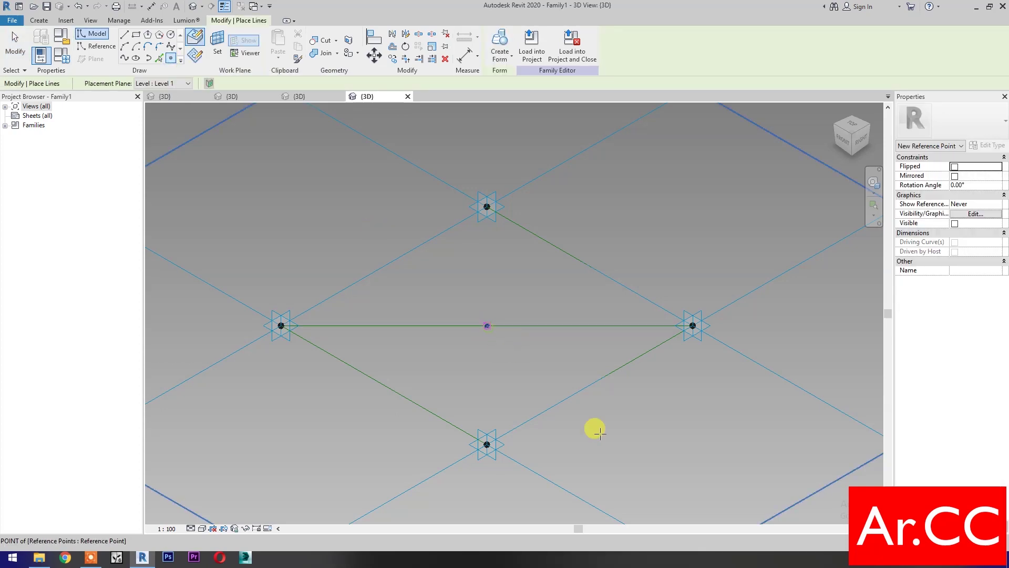
click(383, 384)
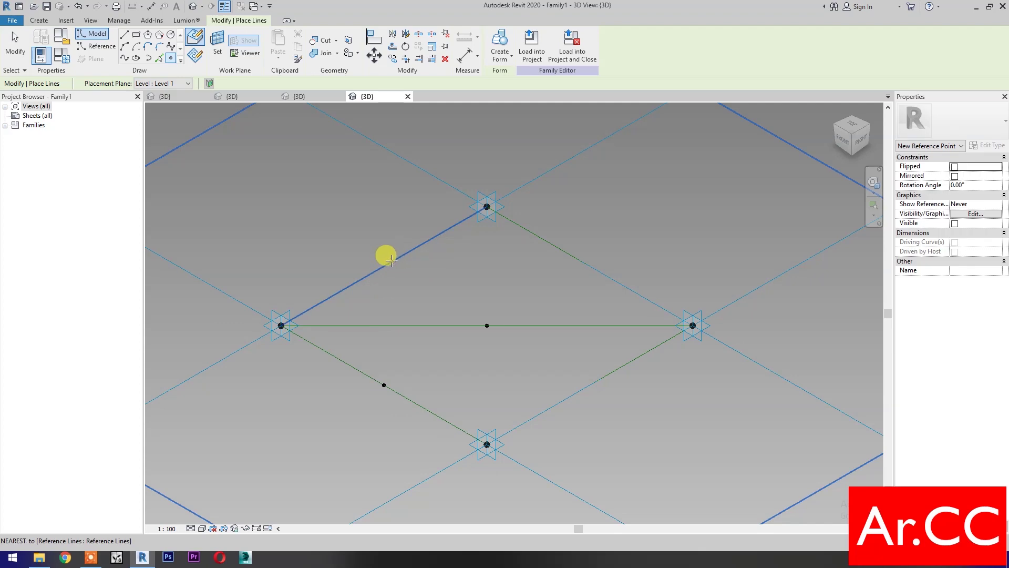
click(384, 265)
click(644, 295)
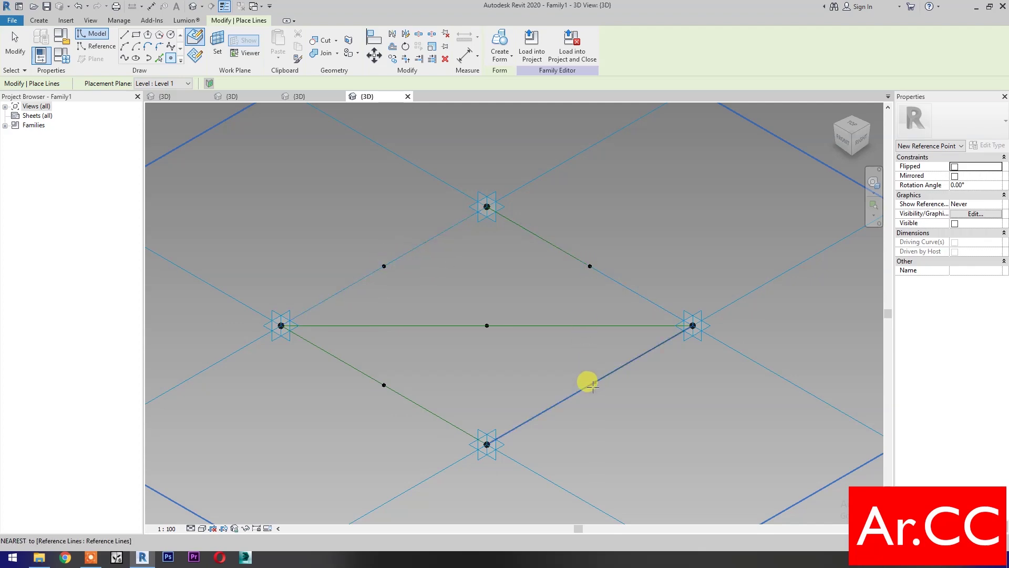
click(594, 398)
key(Escape)
key(Escape)
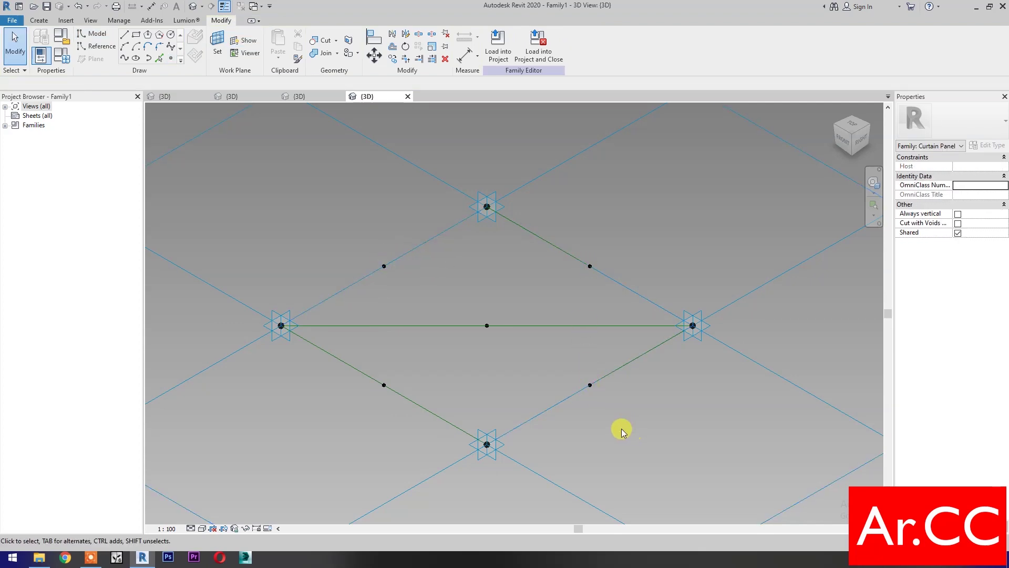
- Draw two spline-through-points reference lines along the upper-left edge, from the left corner to its midpoint and from the midpoint to the top corner
drag(248, 222, 398, 353)
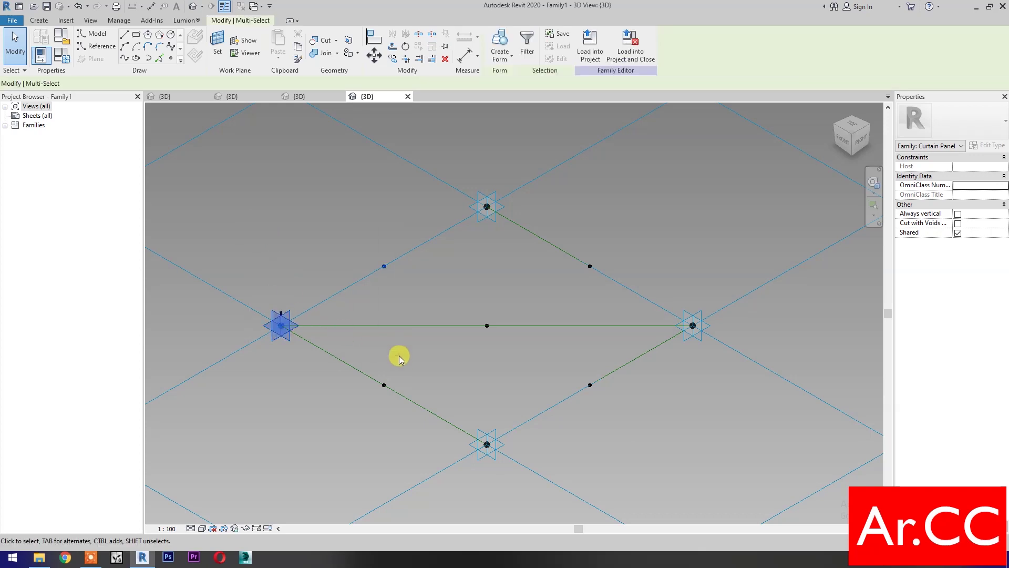
click(125, 60)
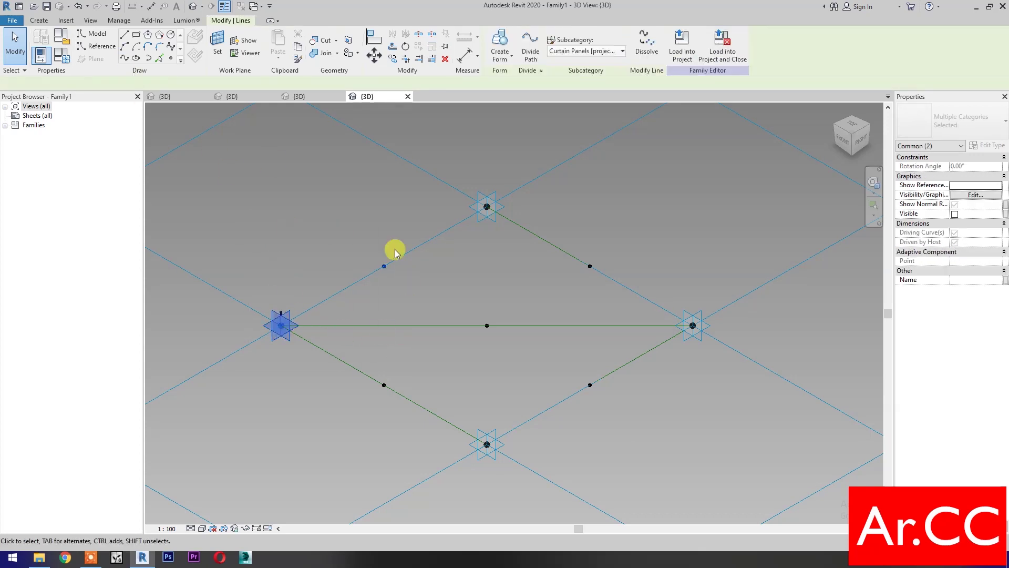
click(955, 243)
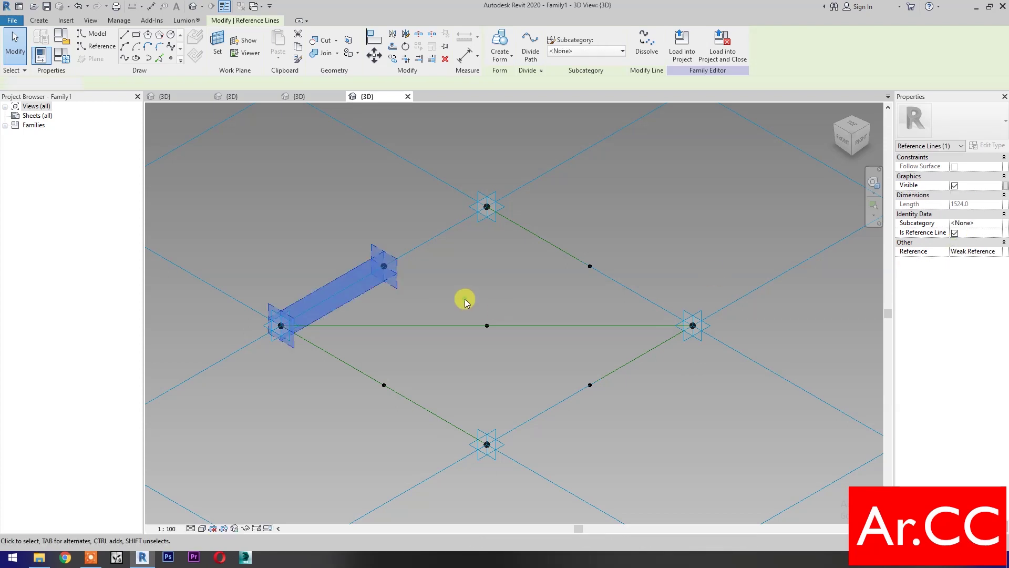
click(465, 298)
drag(352, 167, 491, 294)
click(463, 325)
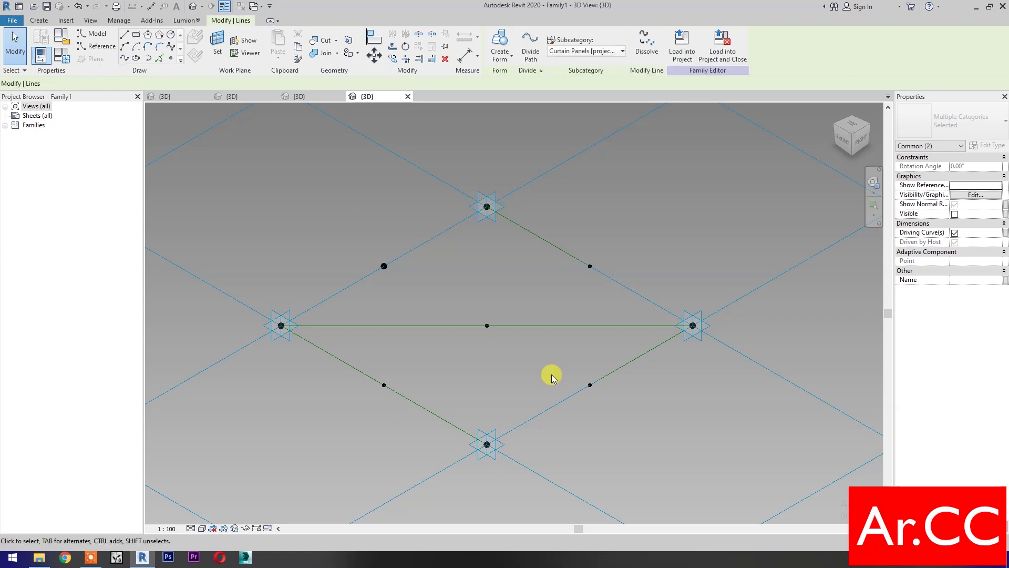
click(955, 242)
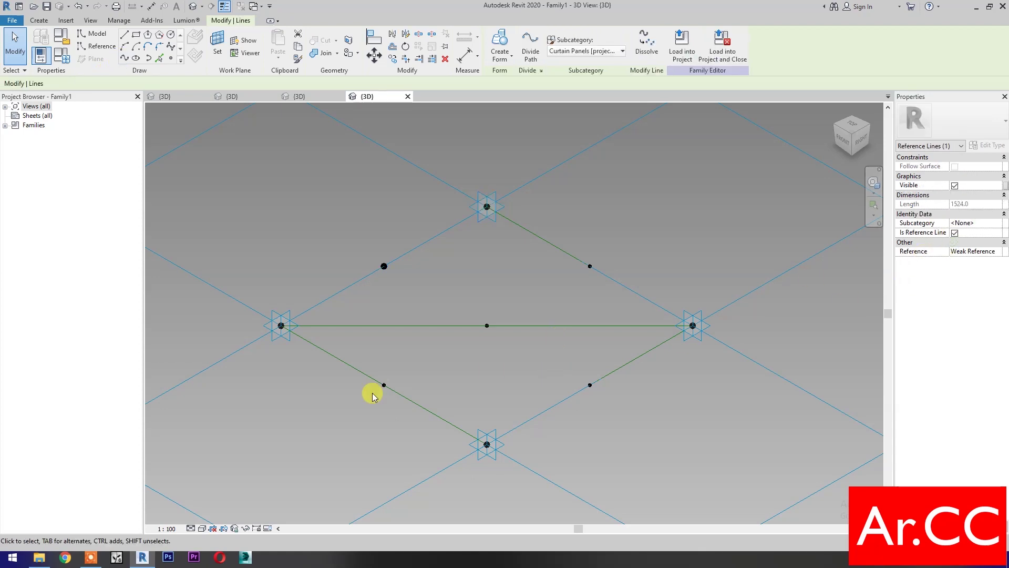
click(332, 407)
- Connect the lower-left midpoint to the centre point and the centre point to the upper-right midpoint with spline-through-points reference lines
drag(361, 405, 494, 320)
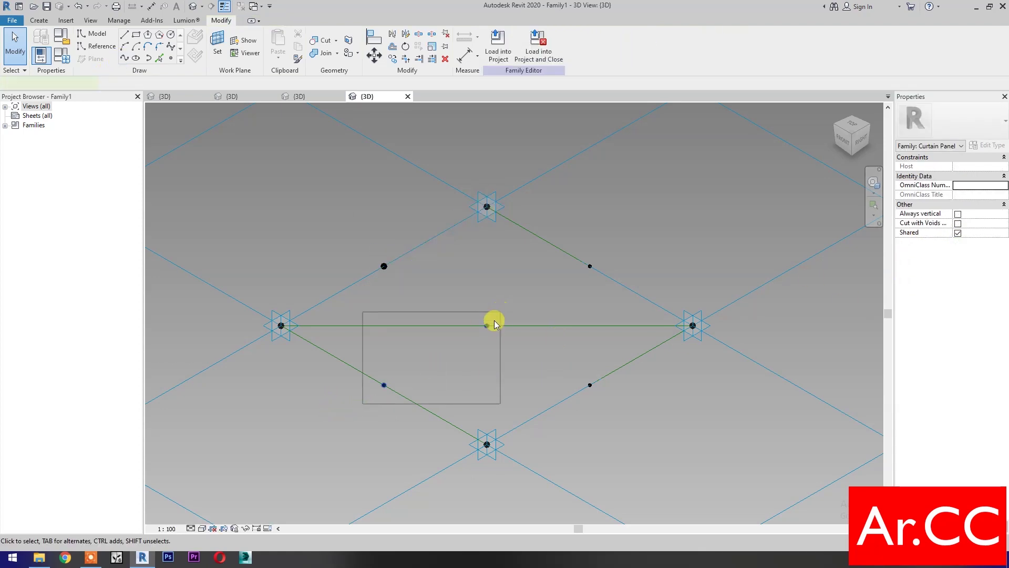
click(123, 58)
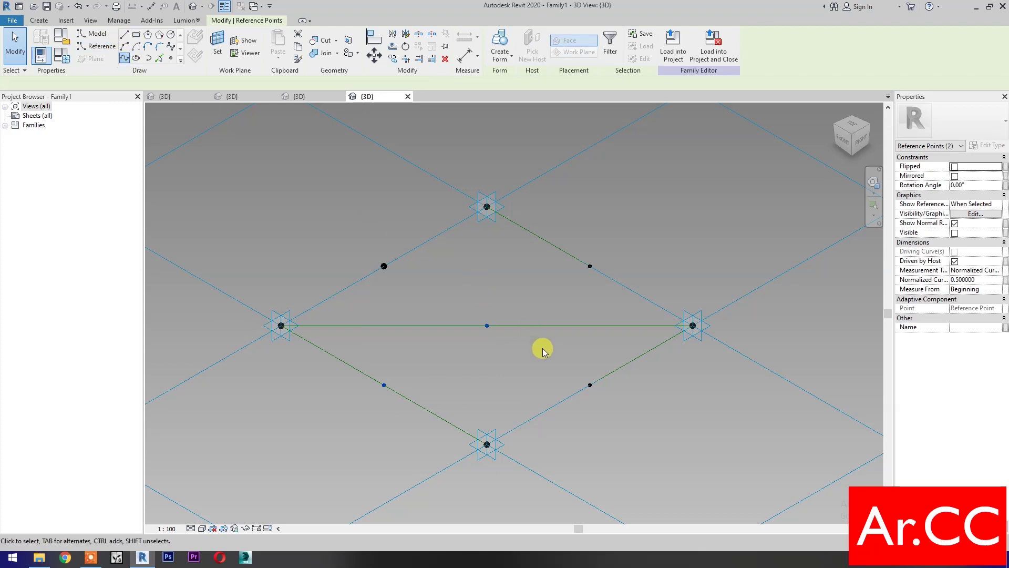
click(954, 242)
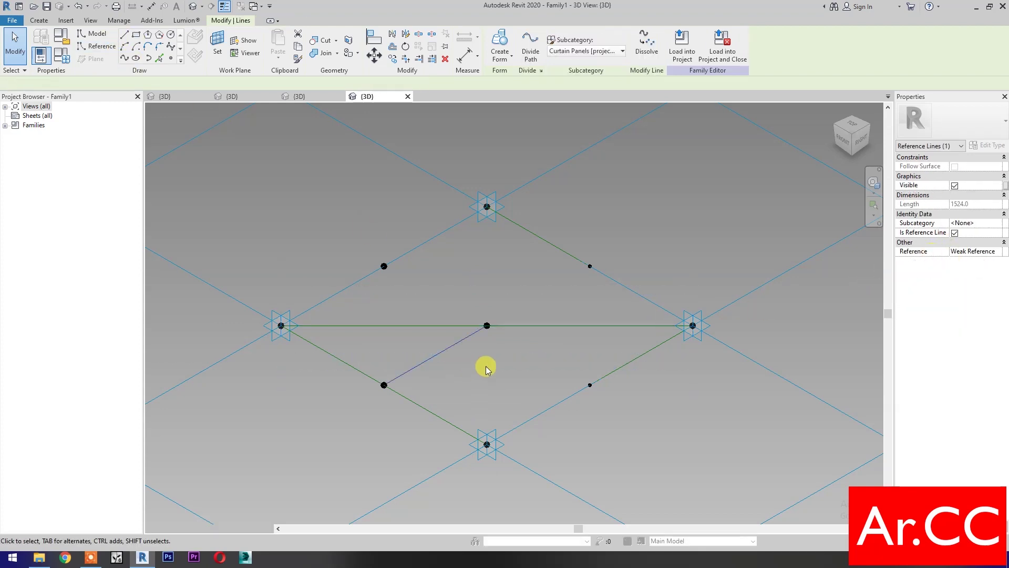
click(481, 371)
drag(480, 372, 610, 250)
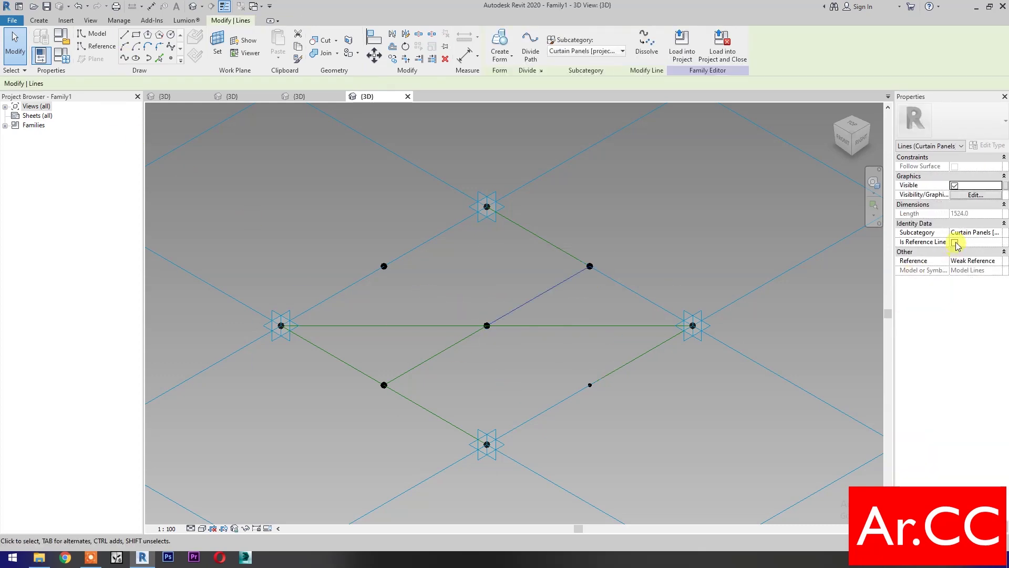
click(954, 243)
click(454, 493)
- Draw two spline-through-points reference lines along the lower-right edge, joining its midpoint to the bottom corner and to the right corner
drag(454, 493, 605, 369)
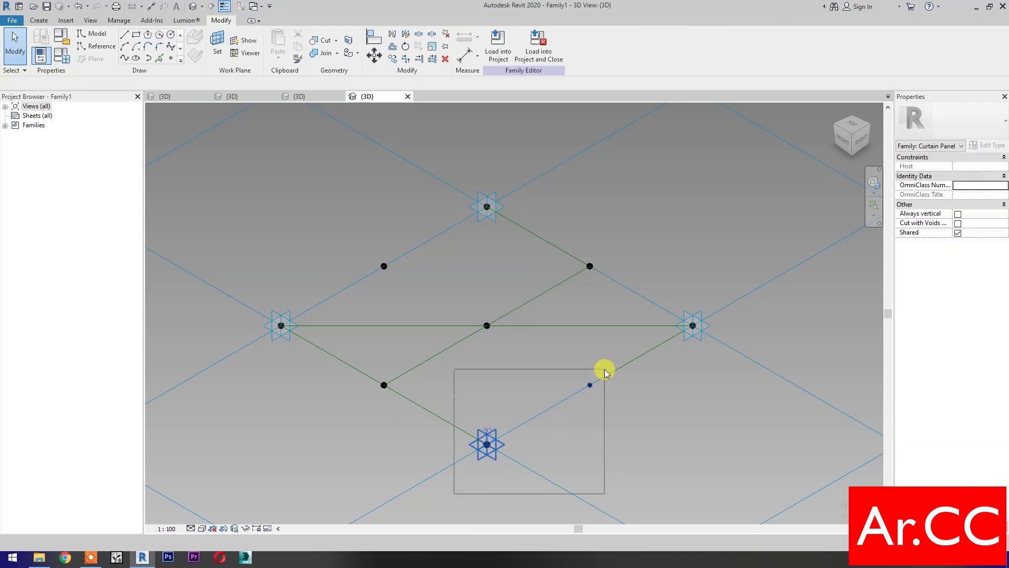
click(123, 59)
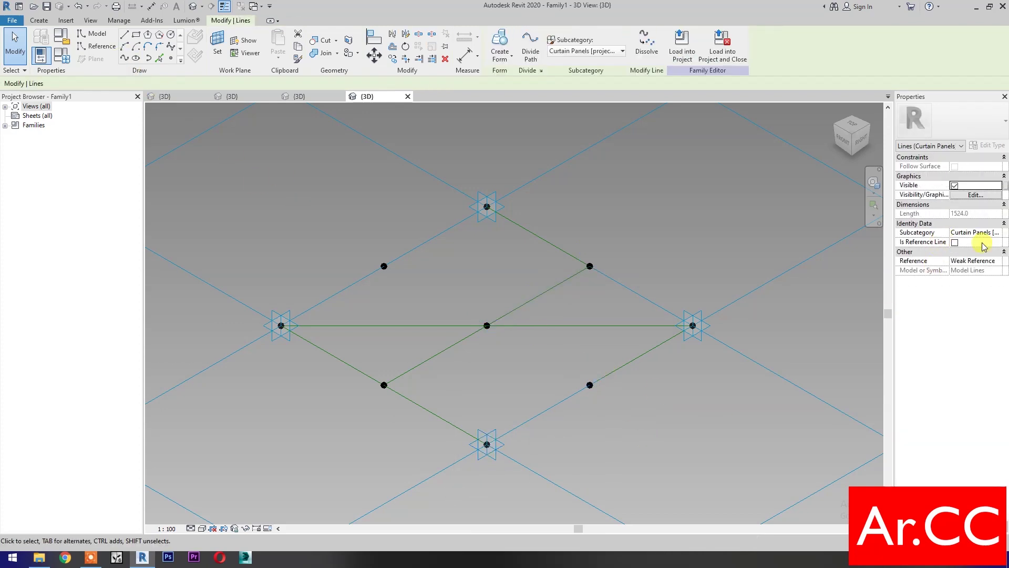
click(954, 243)
click(687, 424)
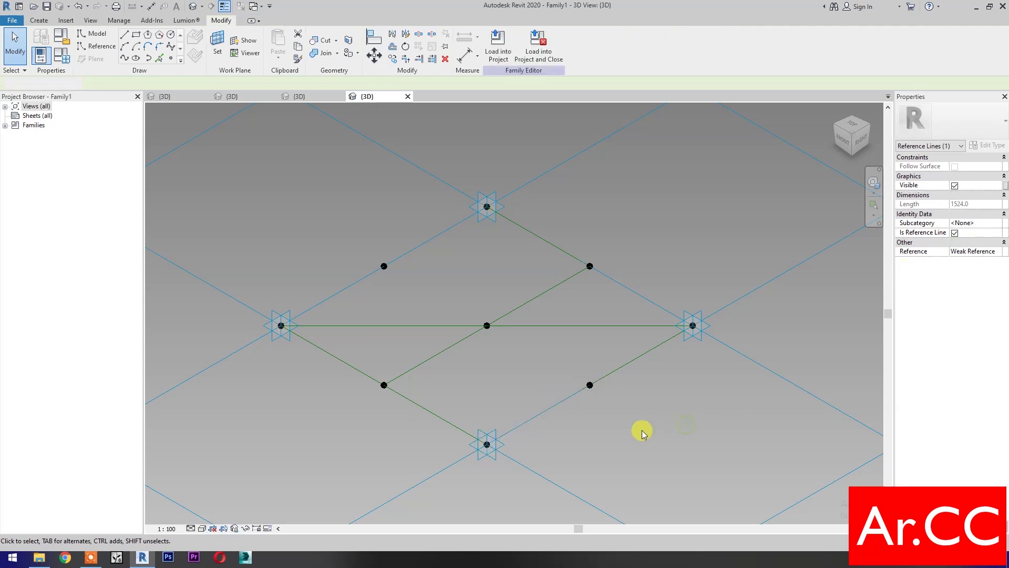
drag(575, 289, 717, 430)
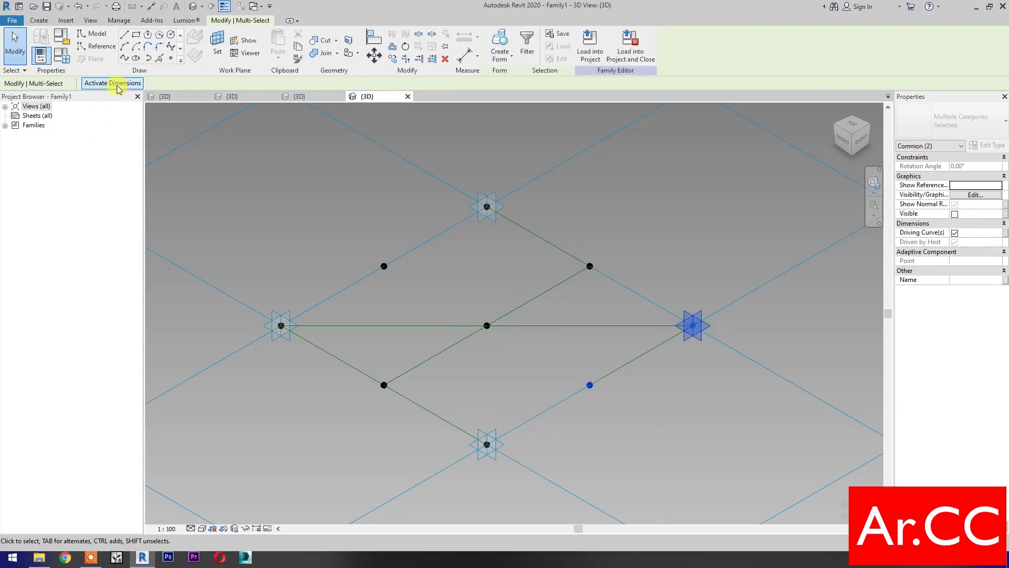
click(122, 59)
click(954, 243)
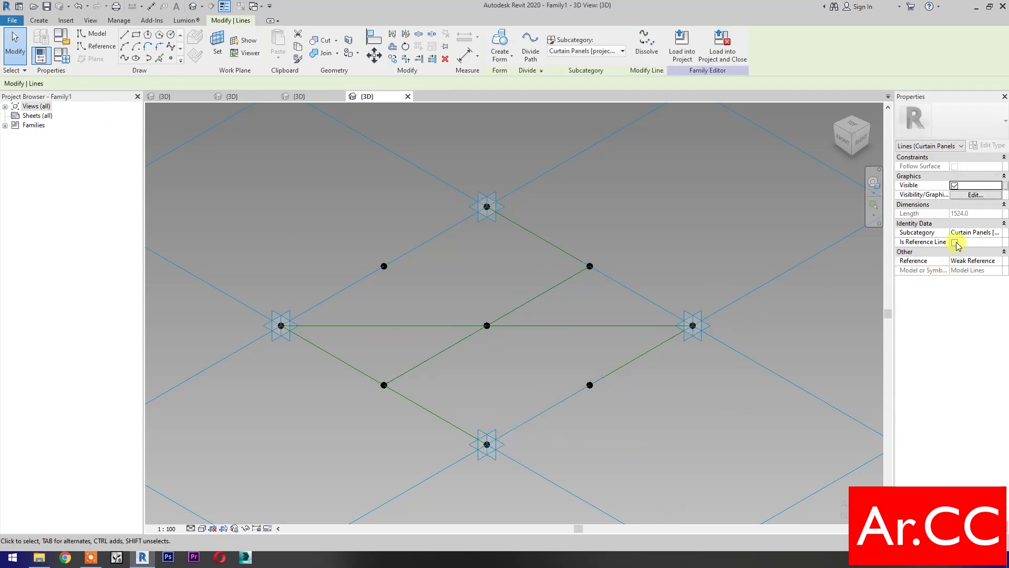
click(693, 434)
- Draw two spline-through-points reference lines along the upper-right edge, joining its midpoint to the top corner and to the right corner
drag(439, 148, 602, 284)
click(124, 59)
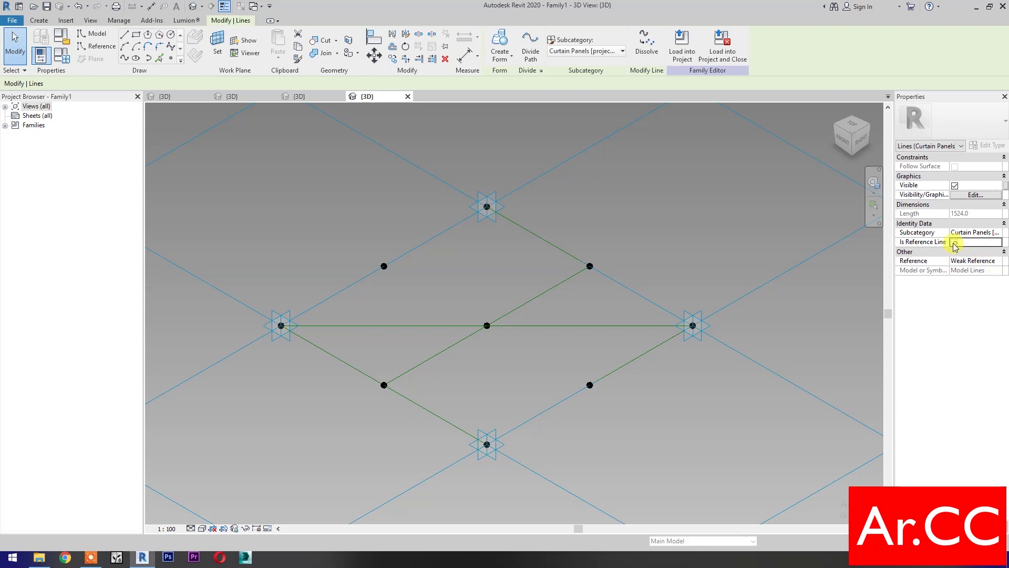
click(954, 243)
click(682, 437)
drag(575, 214, 722, 355)
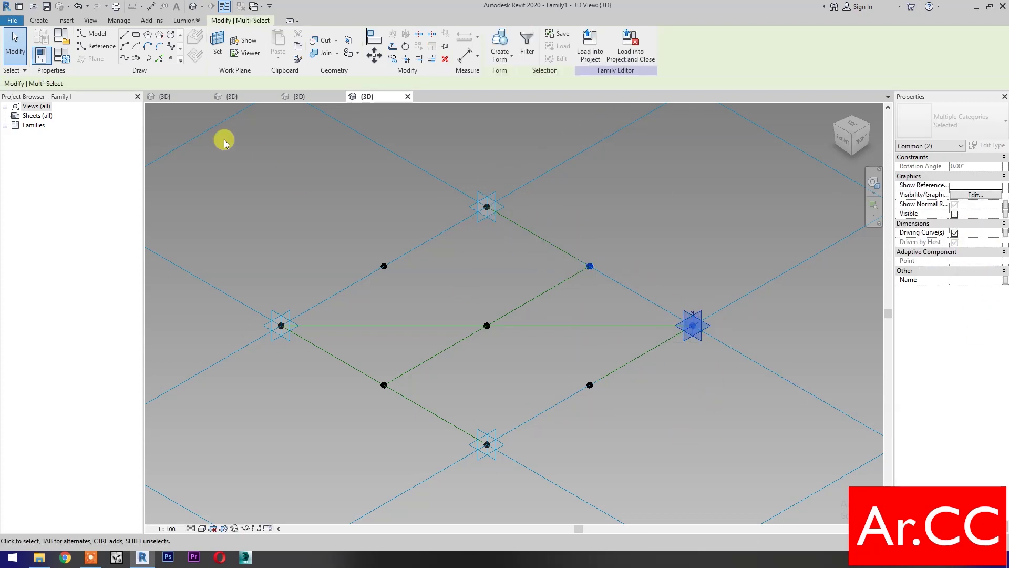
click(125, 59)
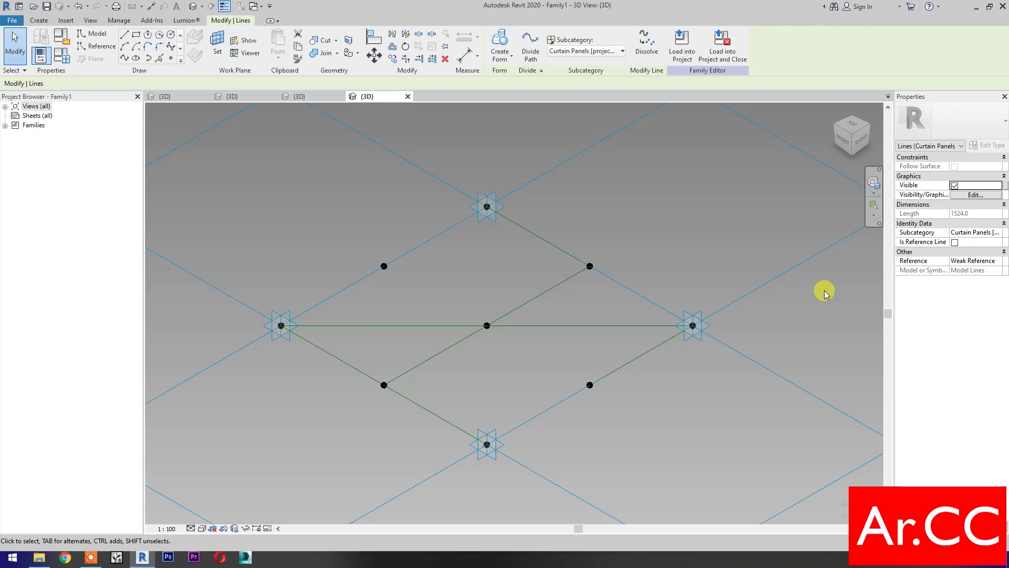
click(348, 241)
- Connect the upper-left midpoint to the centre point and the centre point to the lower-right midpoint with spline-through-points reference lines
drag(412, 300, 503, 362)
click(125, 59)
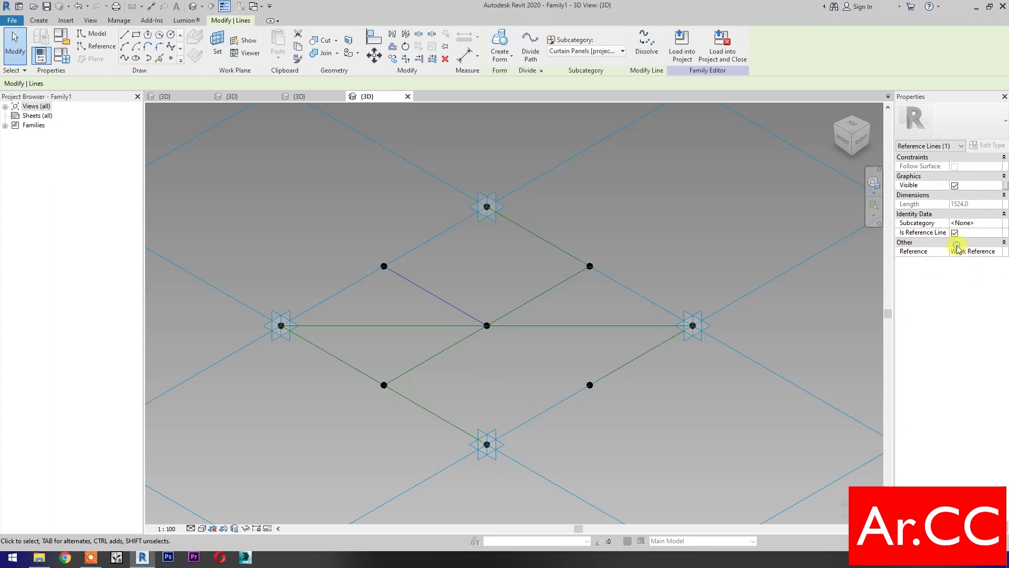
click(641, 450)
mouse_move(465, 290)
mouse_down()
mouse_move(560, 383)
mouse_move(597, 401)
mouse_move(588, 405)
mouse_up()
click(108, 71)
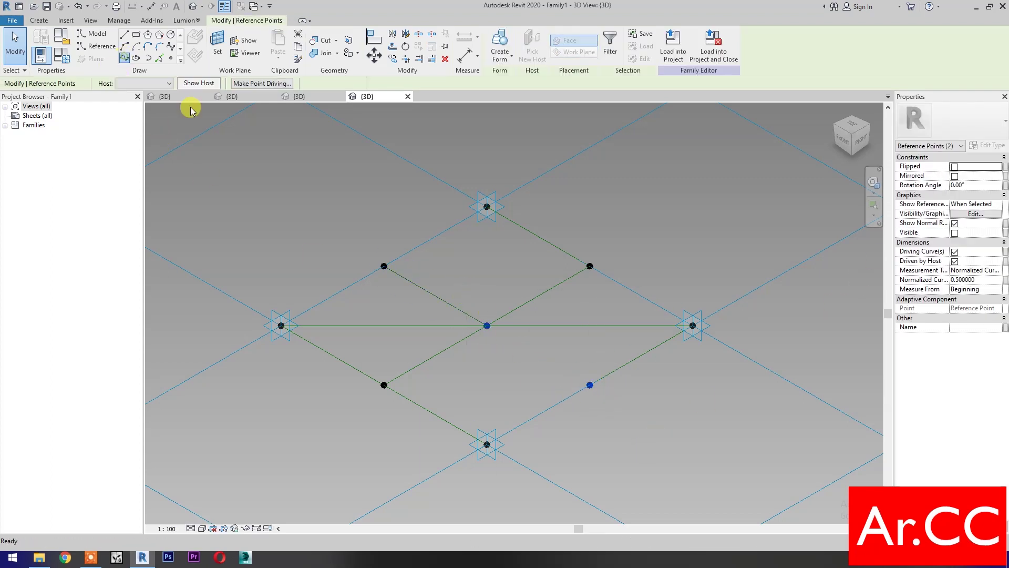
click(955, 243)
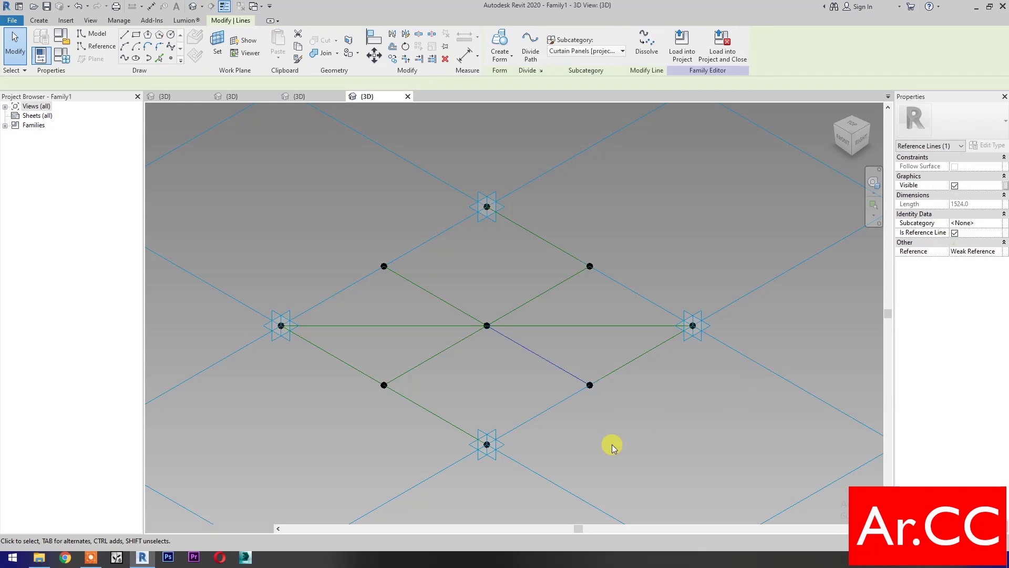
click(229, 402)
- Draw two spline-through-points reference lines along the lower-left edge, joining its midpoint to the left corner and to the bottom corner
drag(235, 283, 408, 427)
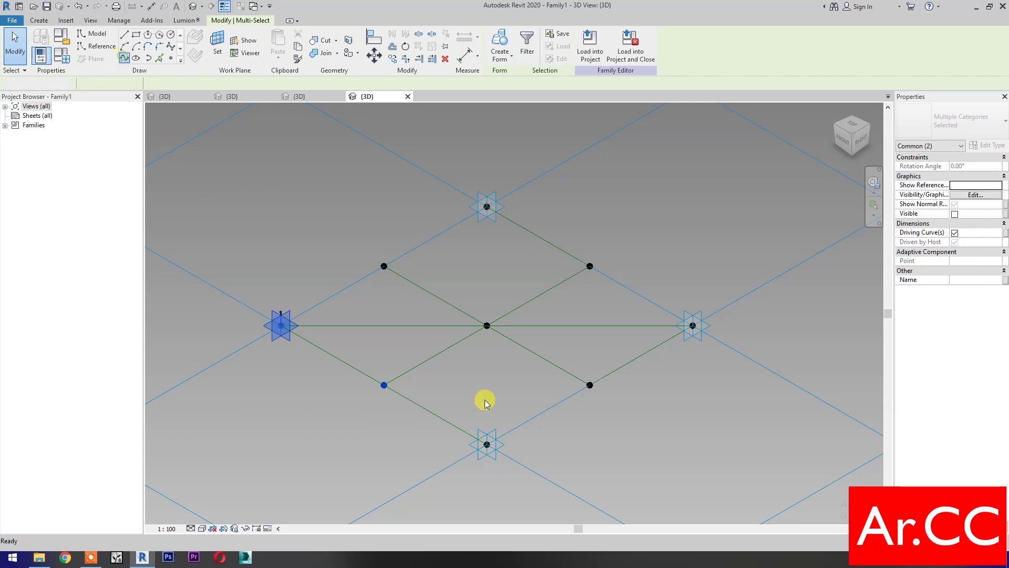
click(512, 432)
click(955, 243)
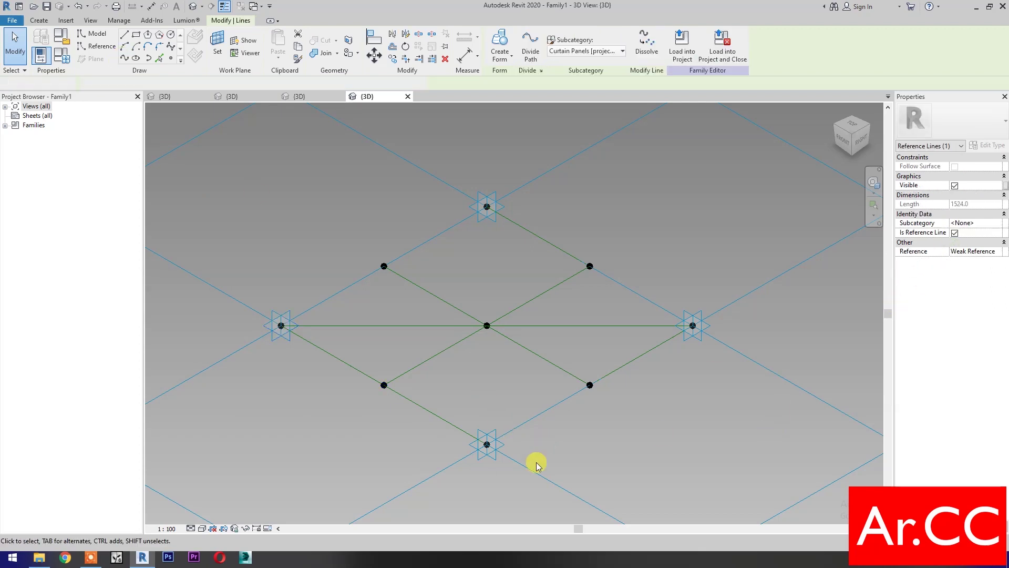
click(388, 450)
drag(364, 345, 512, 473)
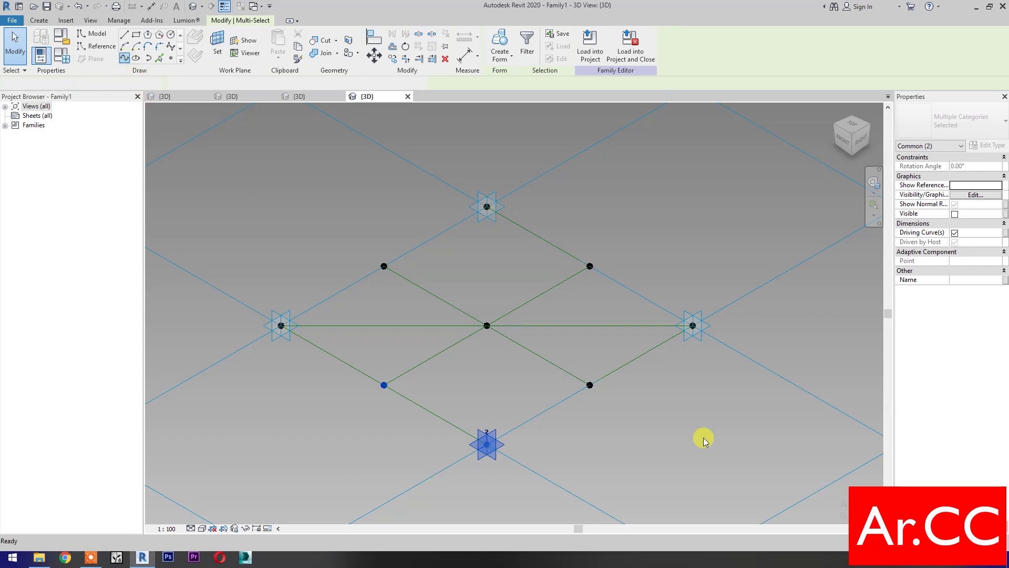
click(711, 452)
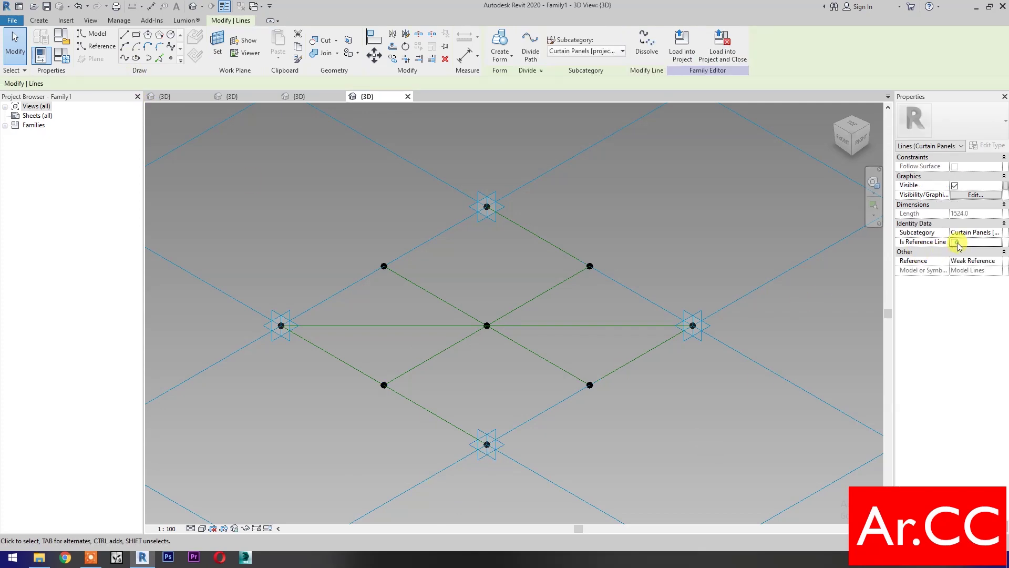
click(955, 243)
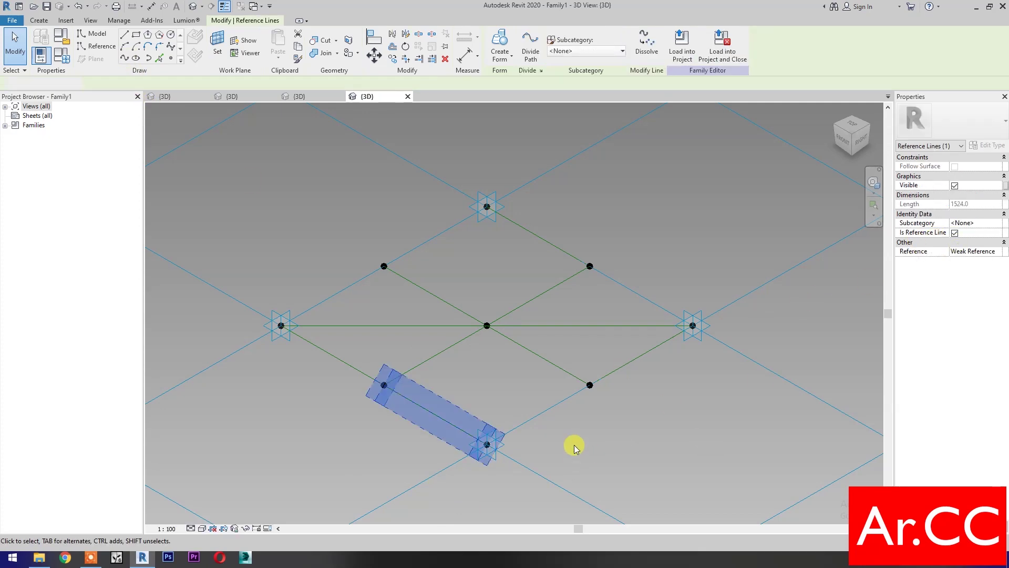
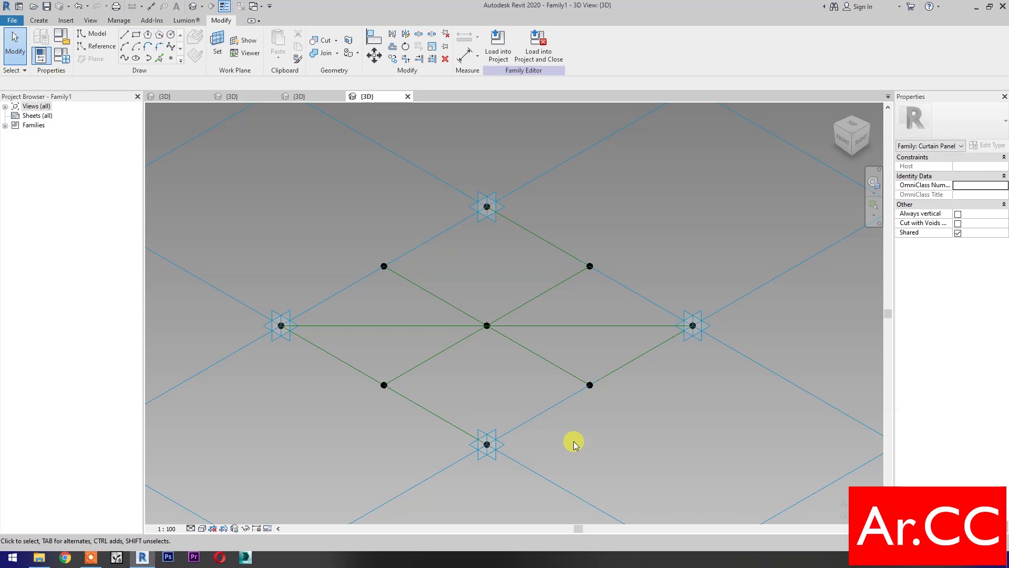
click(249, 96)
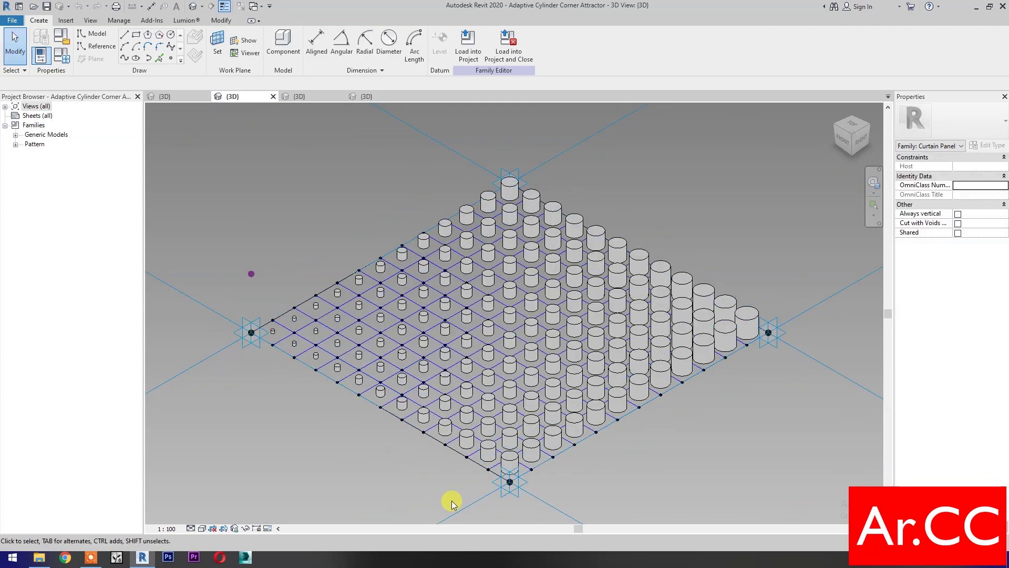
click(507, 42)
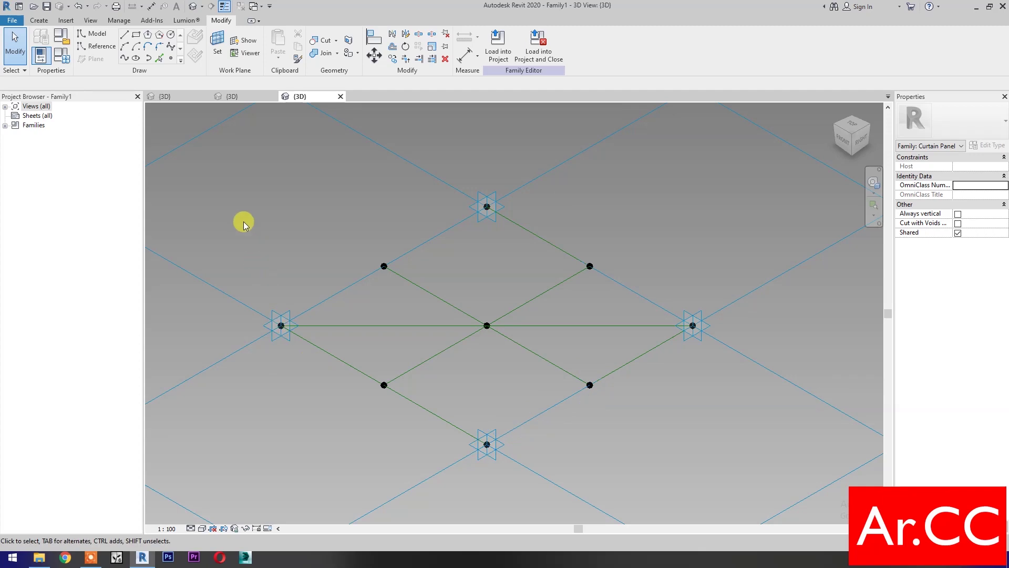
- Create a flat surface form from the four reference lines enclosing the panel's left quadrant
click(325, 298)
ctrl+click(324, 348)
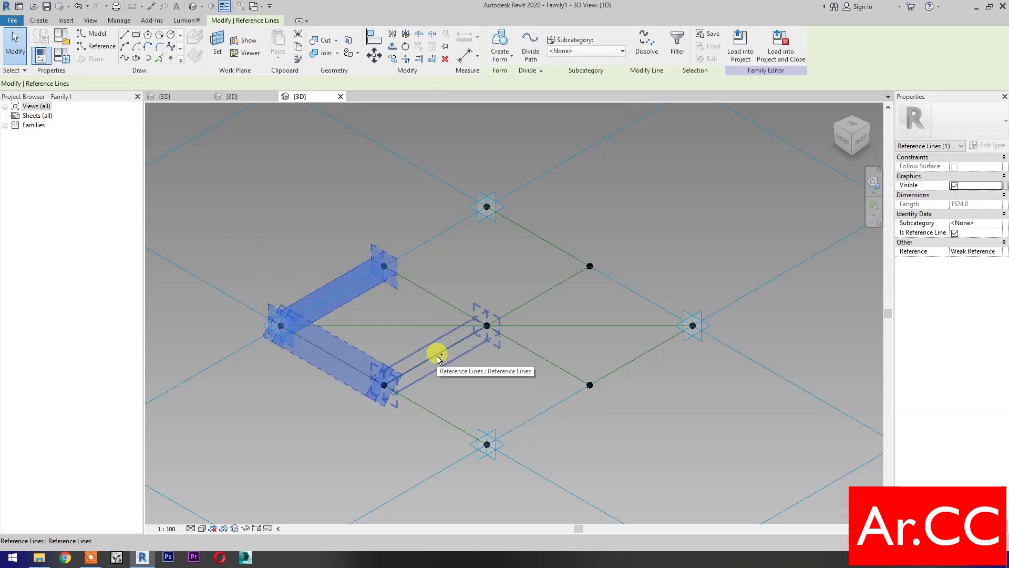
ctrl+click(435, 355)
ctrl+click(435, 296)
click(501, 57)
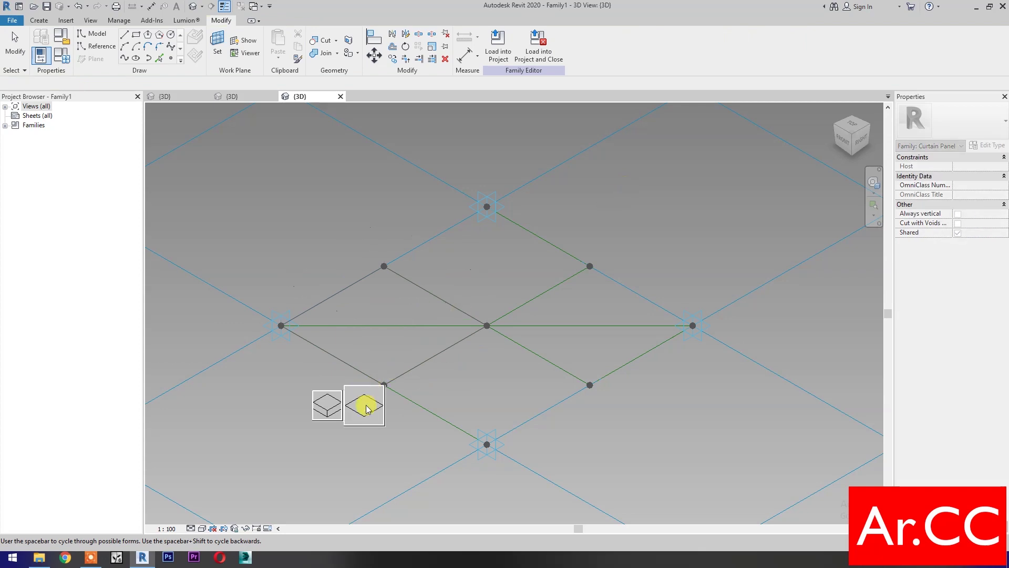
click(365, 409)
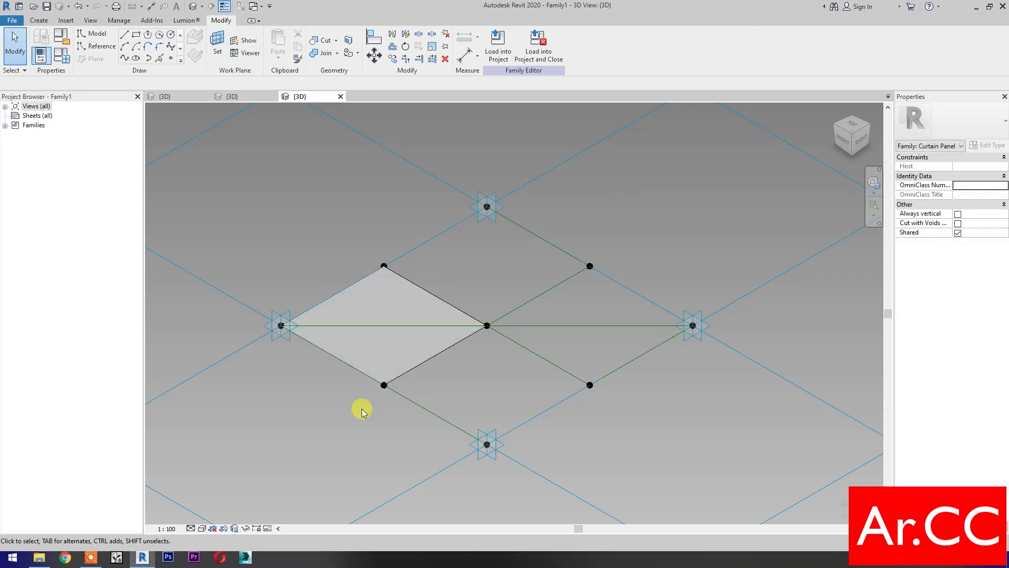
- Divide the left quadrant's surface and set both its U Grid and V Grid numbers to 1
click(367, 280)
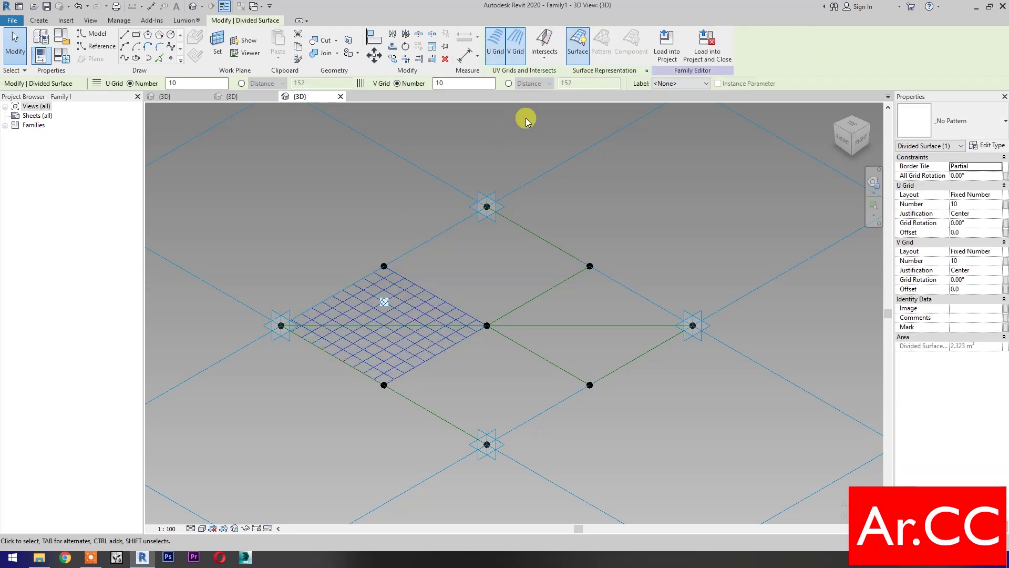
click(966, 204)
text(1)
click(967, 260)
text(1)
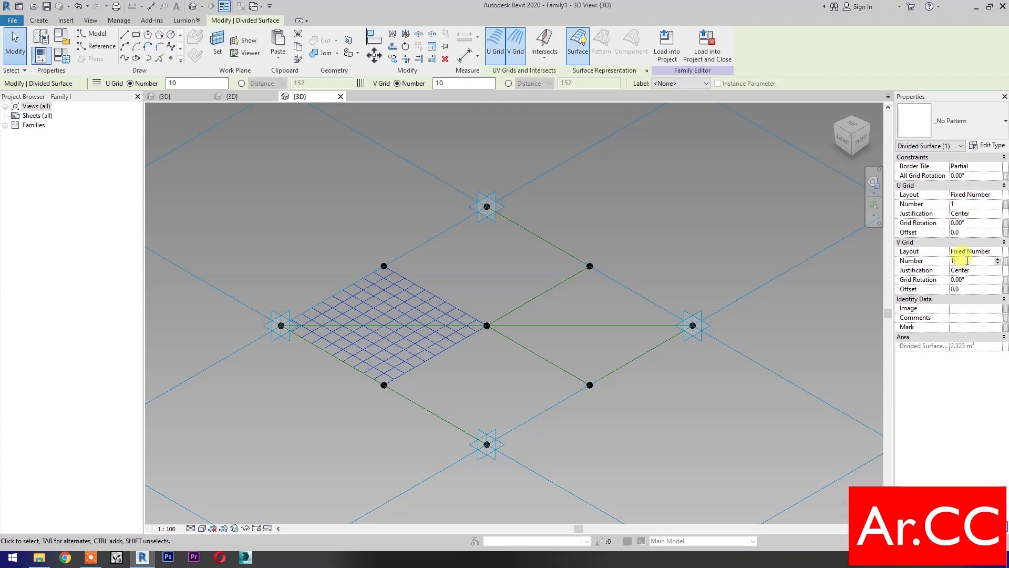
- Apply the Adaptive Cylinder Corner Attractor panel type to the divided surface in the left quadrant
click(953, 122)
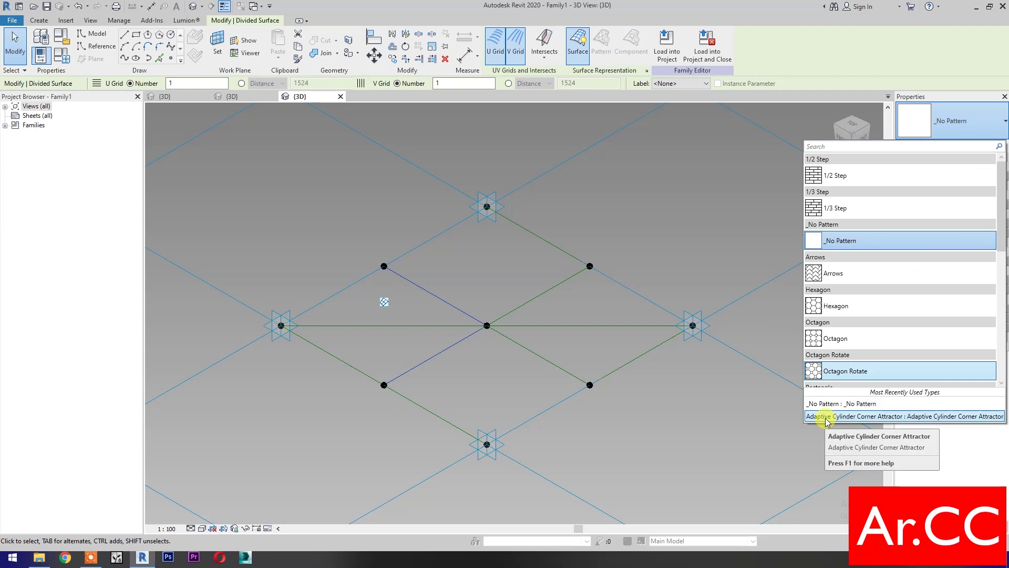
click(826, 417)
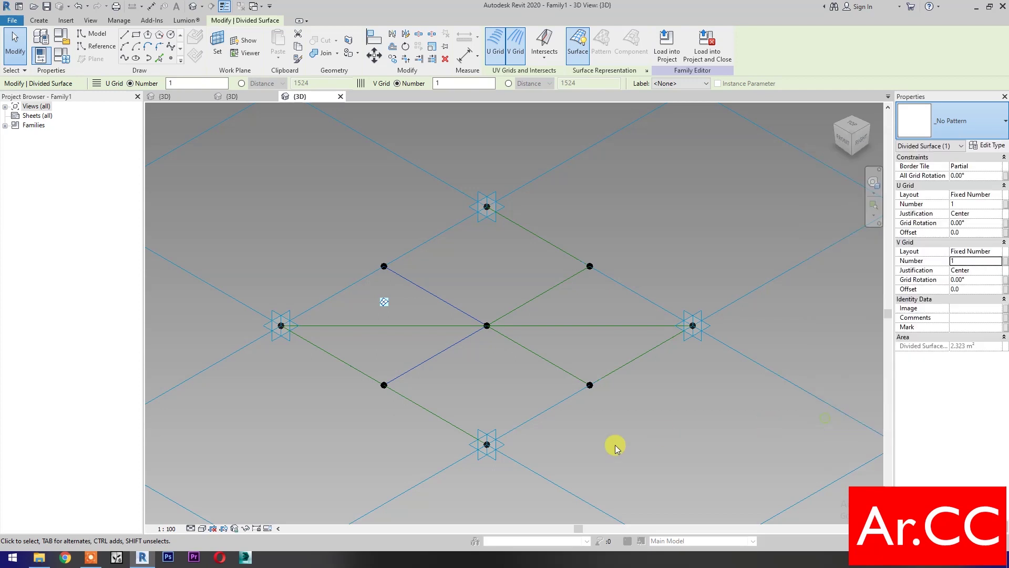
click(581, 439)
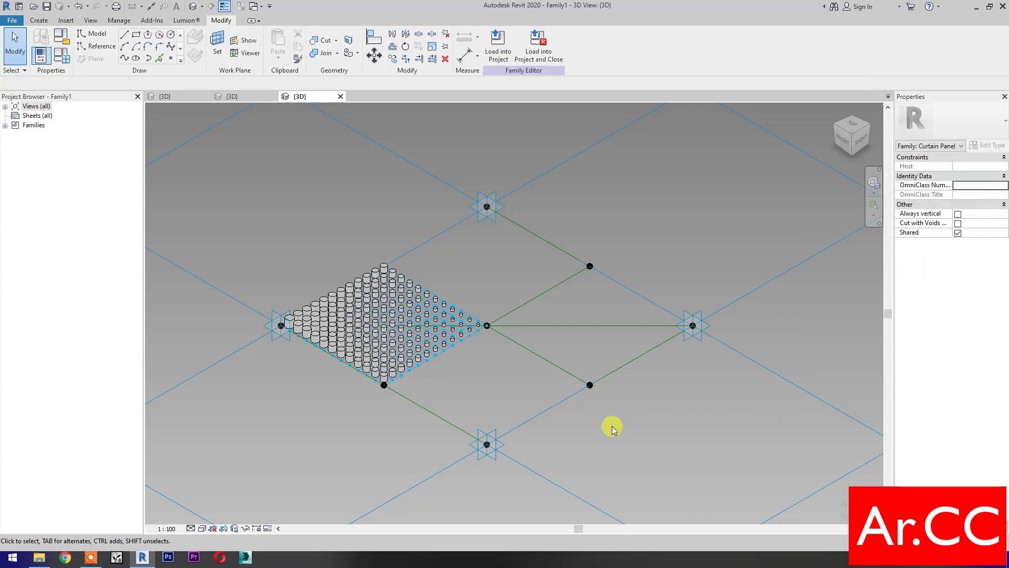
- Associate the left cylinder panel's Attractor Distance with a new family type parameter named Attractor Distance
key(Tab)
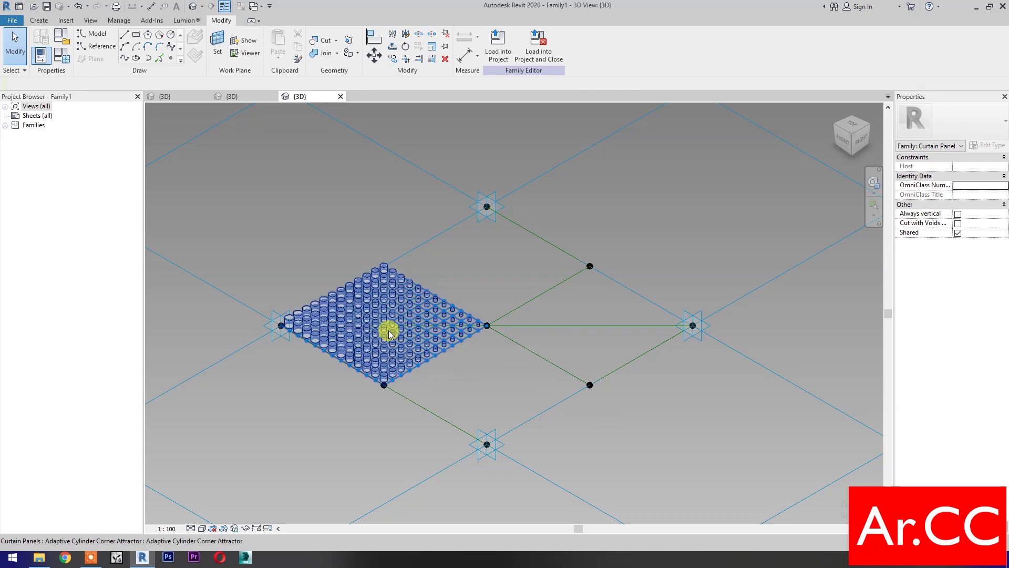
click(389, 330)
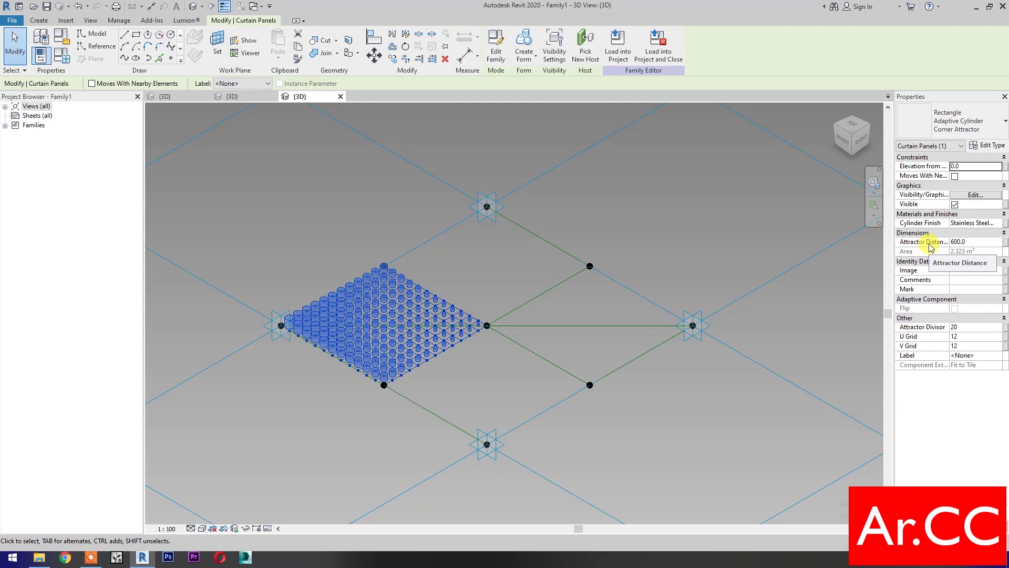
click(1005, 242)
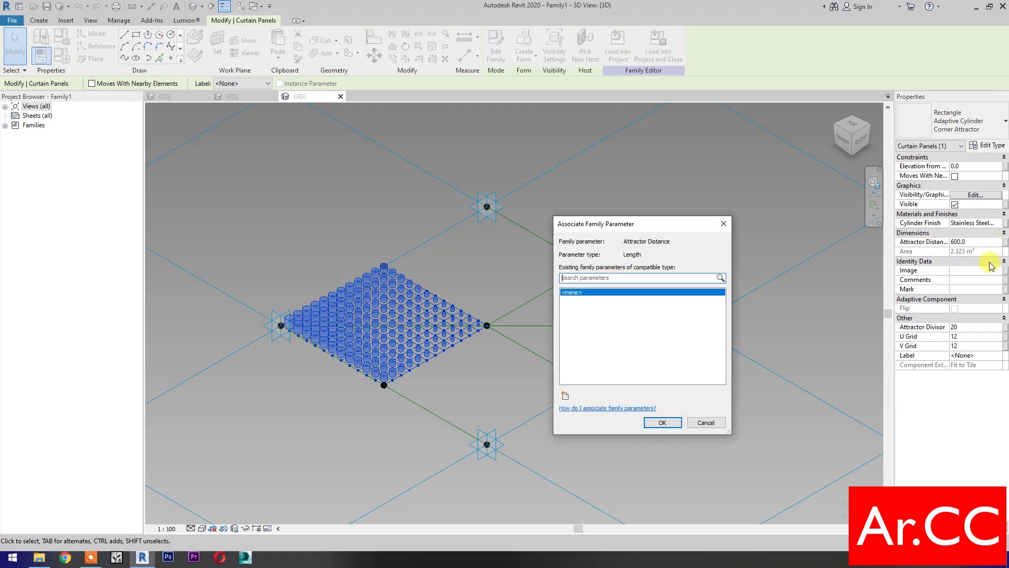
click(565, 396)
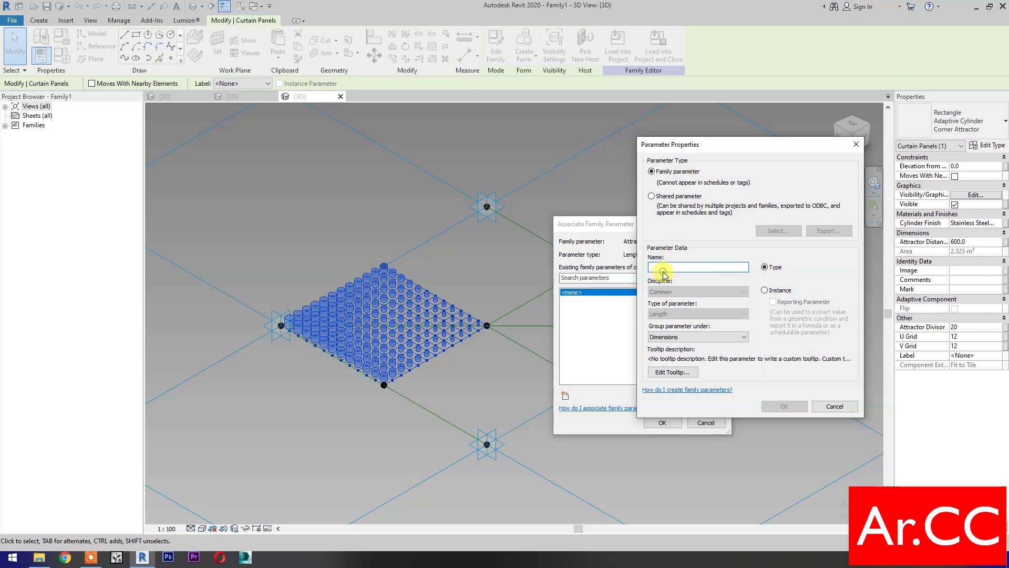
text(Attractor Distance)
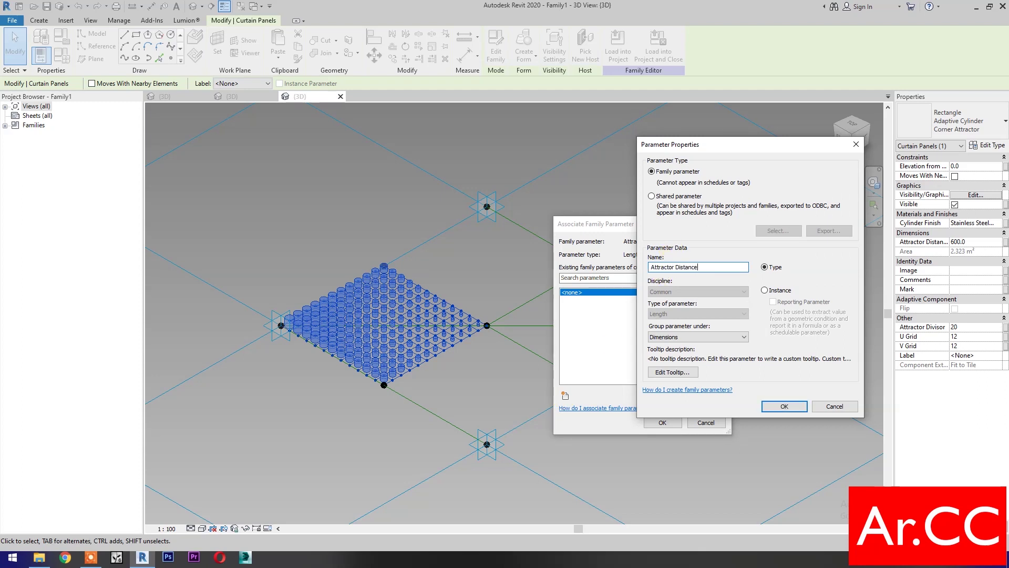
click(783, 406)
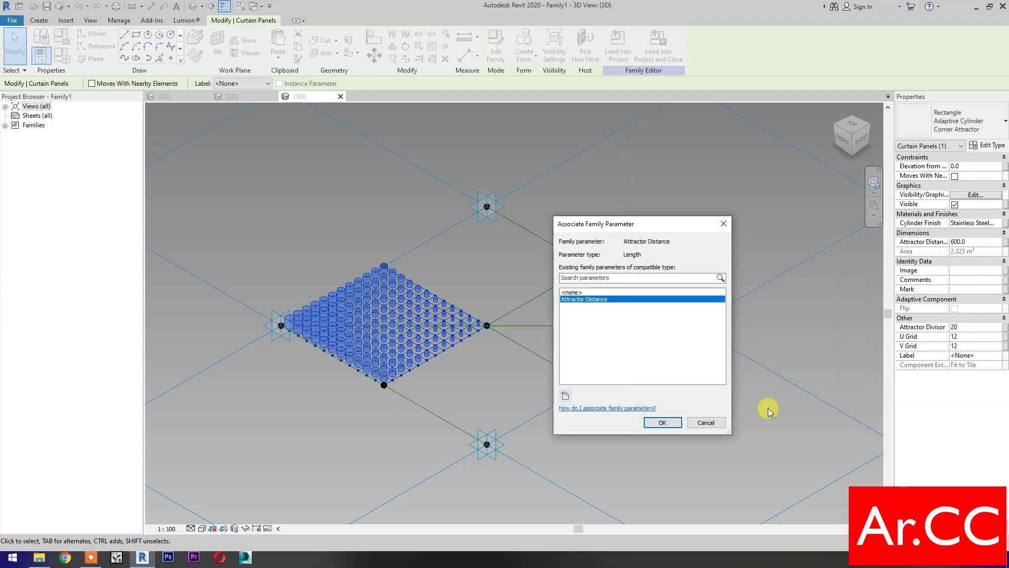
click(652, 425)
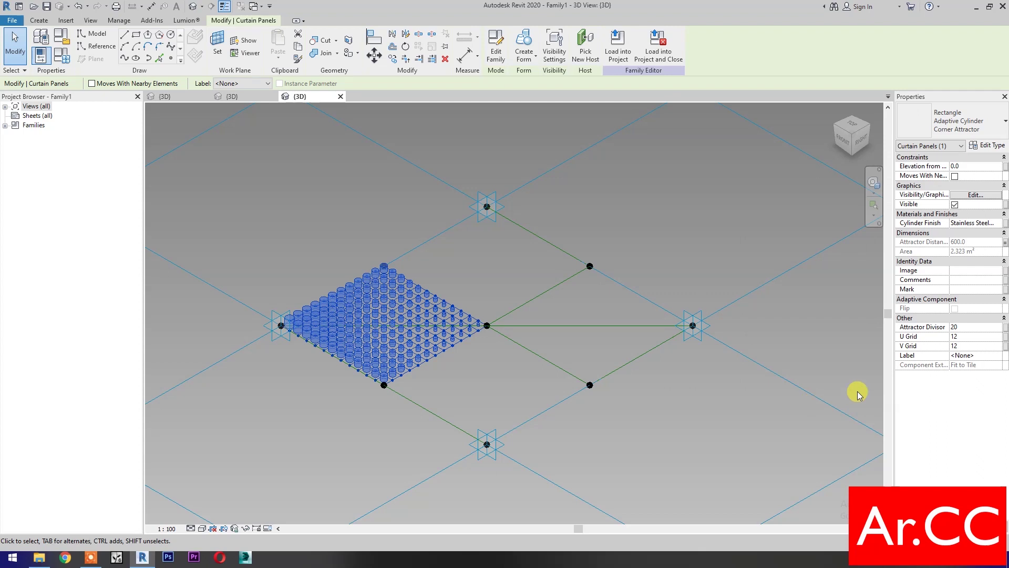
- Associate the panel's Attractor Divisor with a new family type parameter named Attractor Divisor
click(1005, 327)
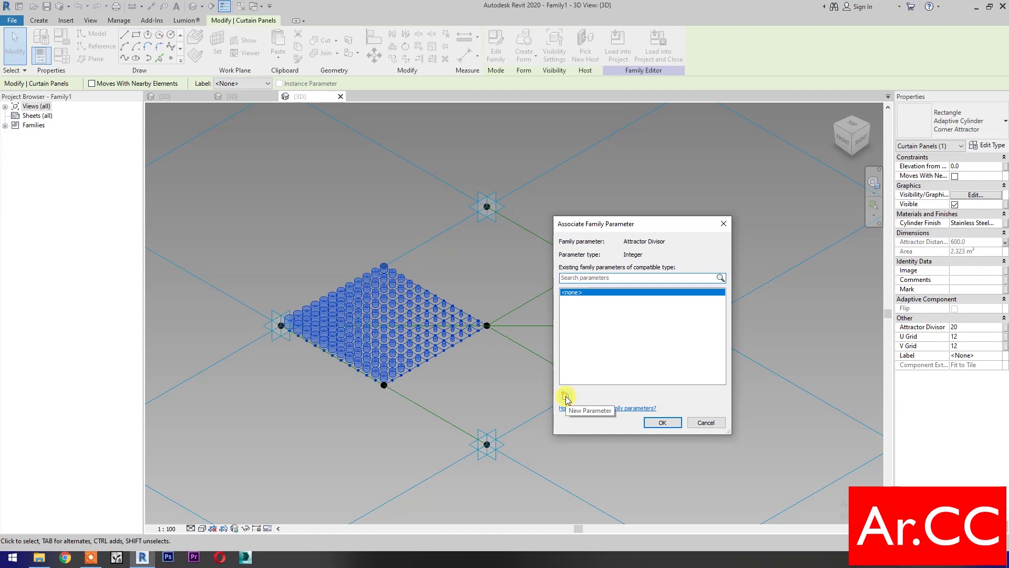
click(565, 396)
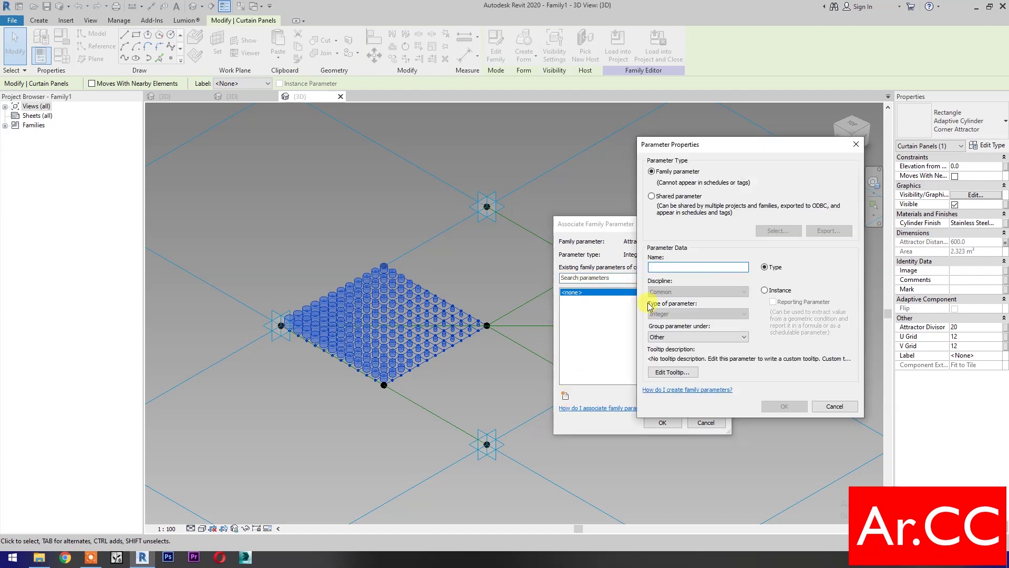
text(Attractor Divisor)
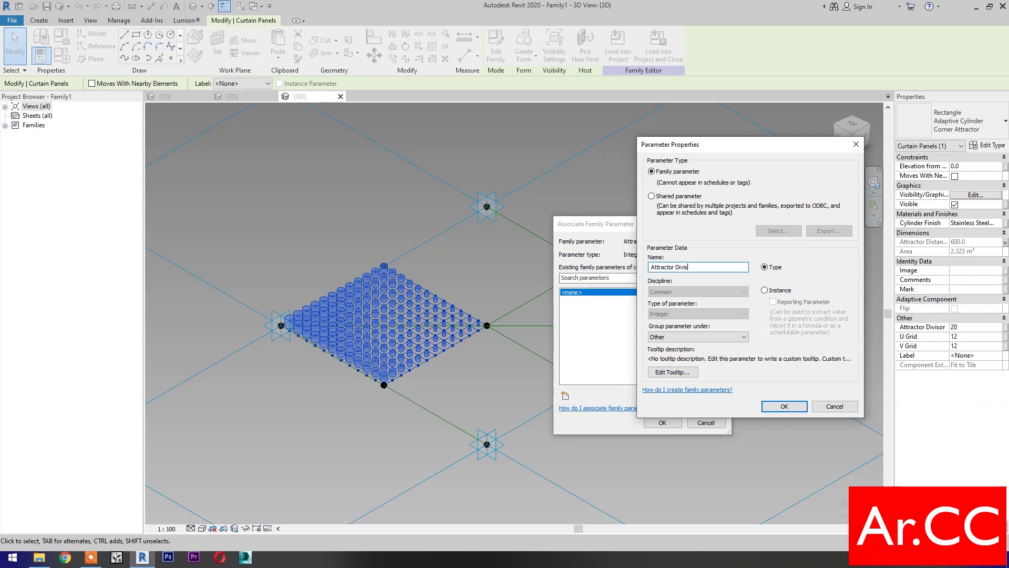
click(783, 406)
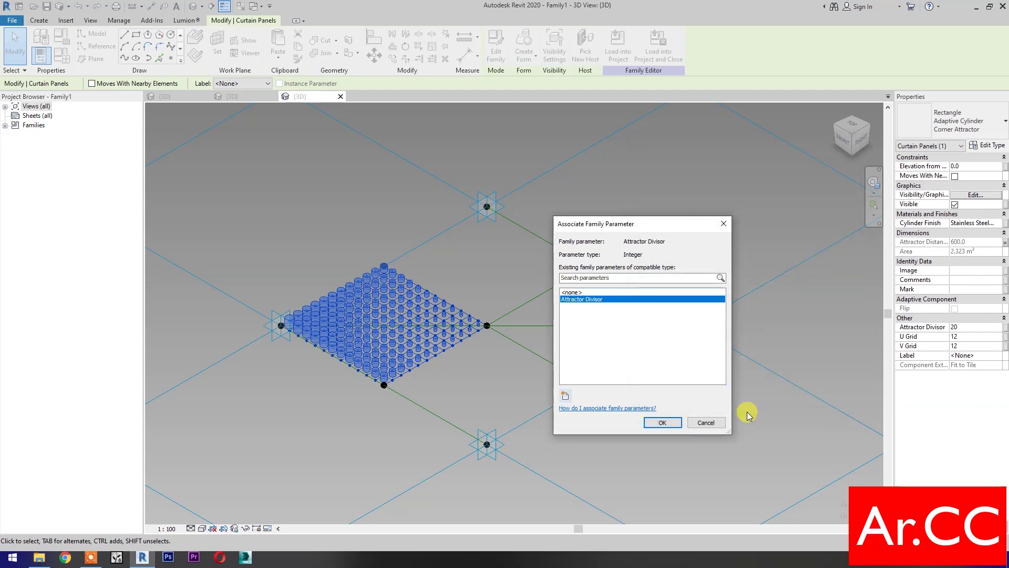
click(662, 423)
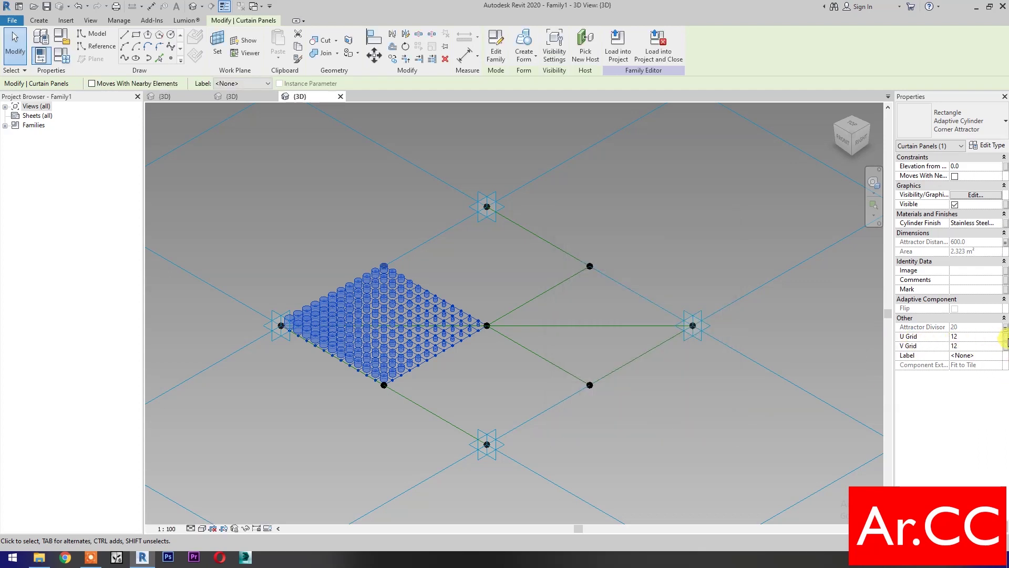
- Link the panel's U Grid property to a new family type parameter named U Grid
click(1005, 337)
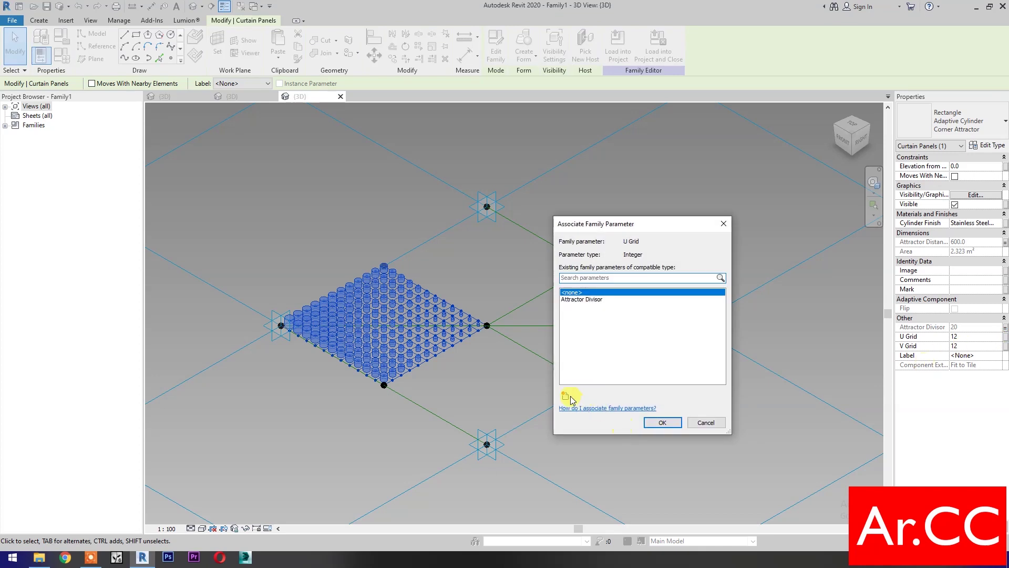
click(566, 394)
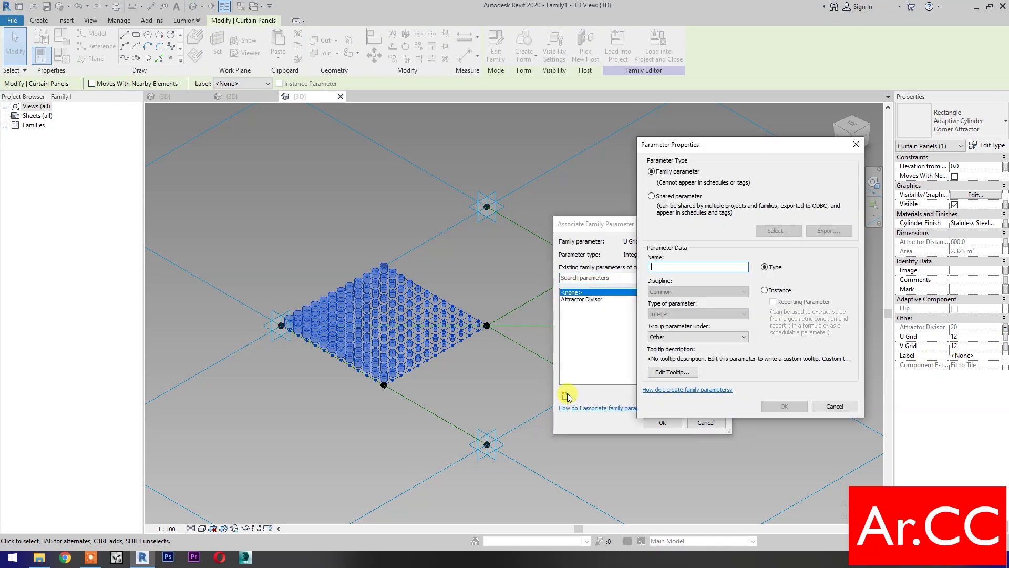
text(U Grid)
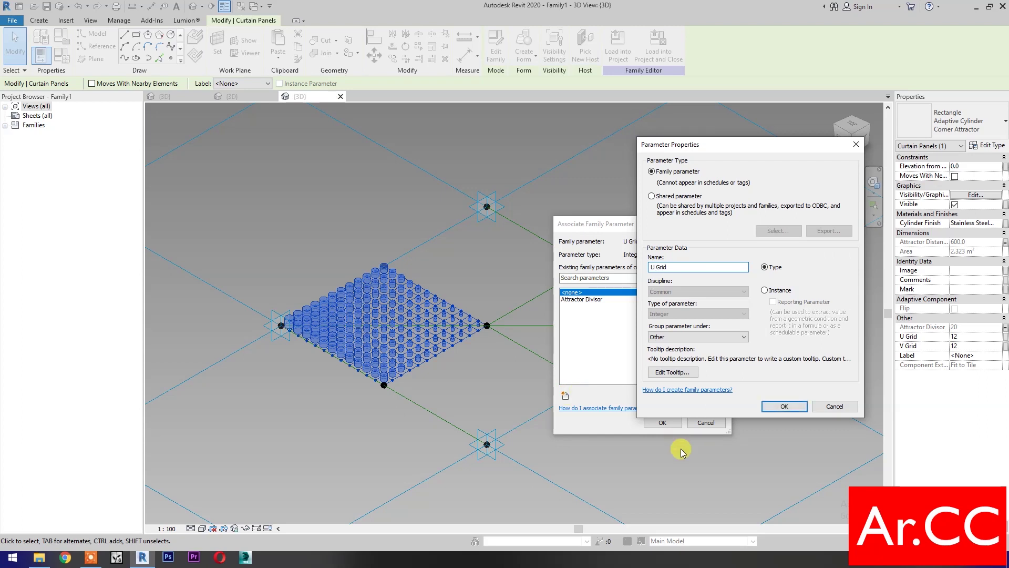
click(783, 408)
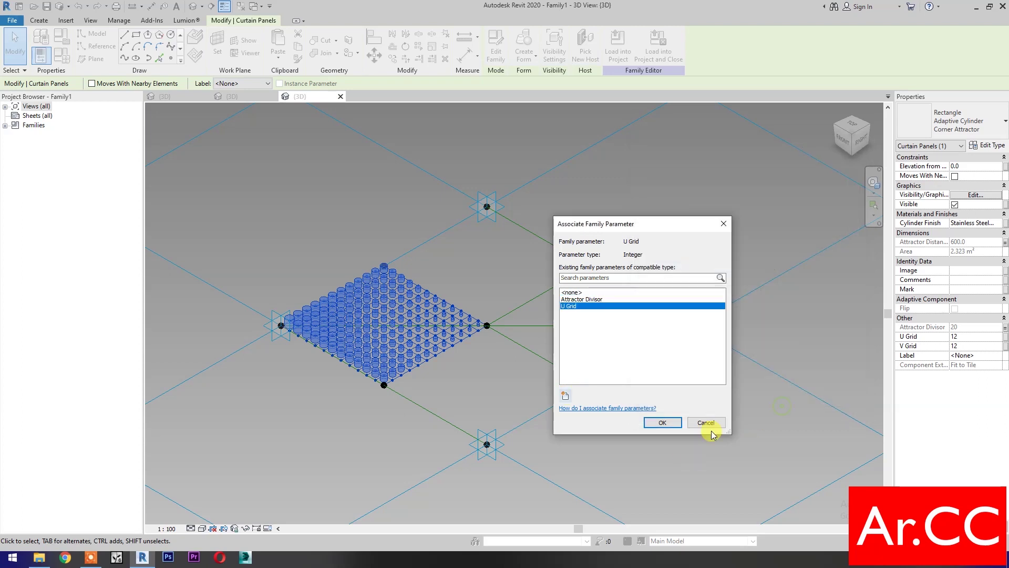
click(663, 422)
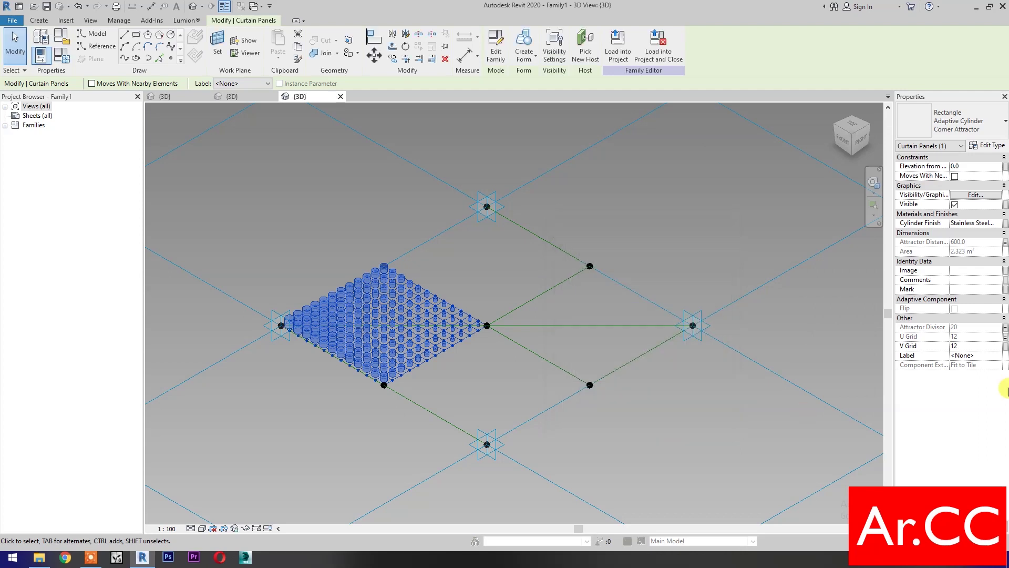
- Link the panel's V Grid property to a new family type parameter named V Grid
click(1006, 347)
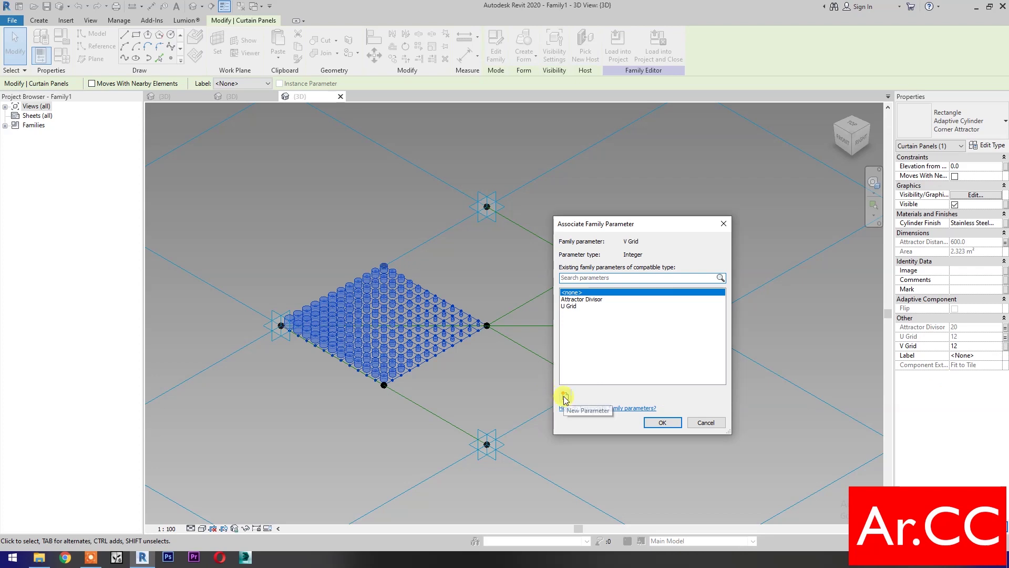
click(565, 396)
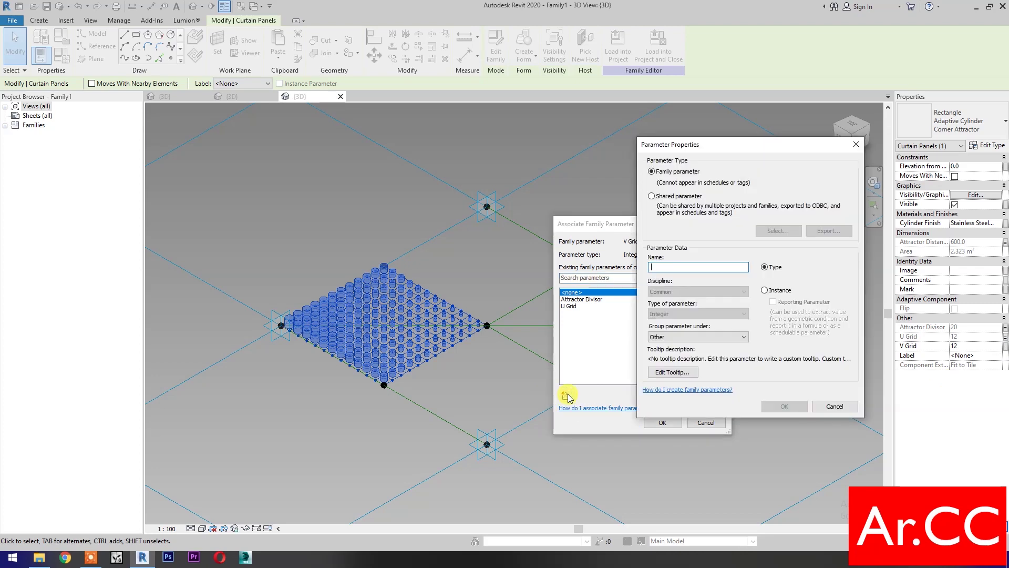
text(V Grid)
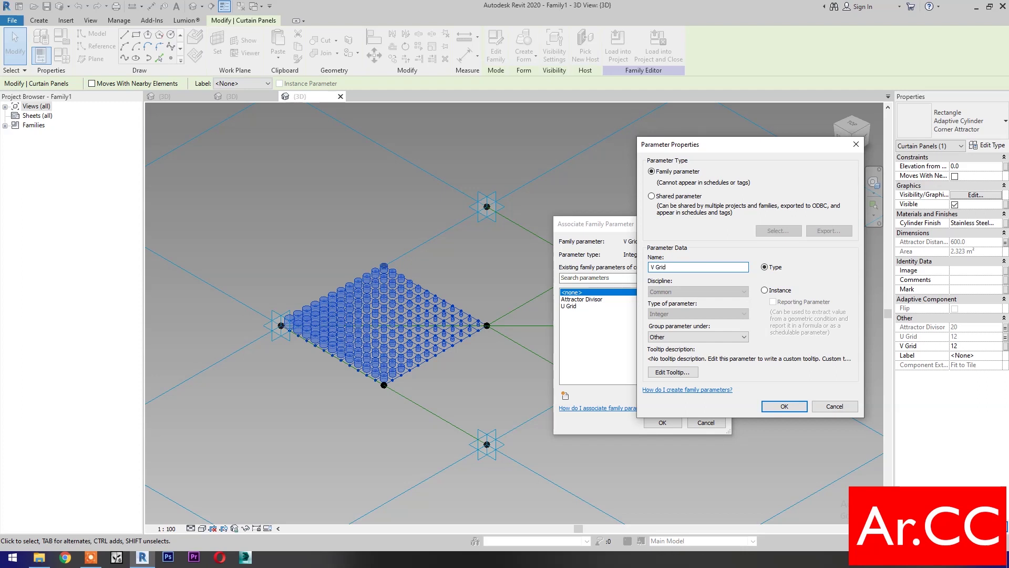
click(780, 406)
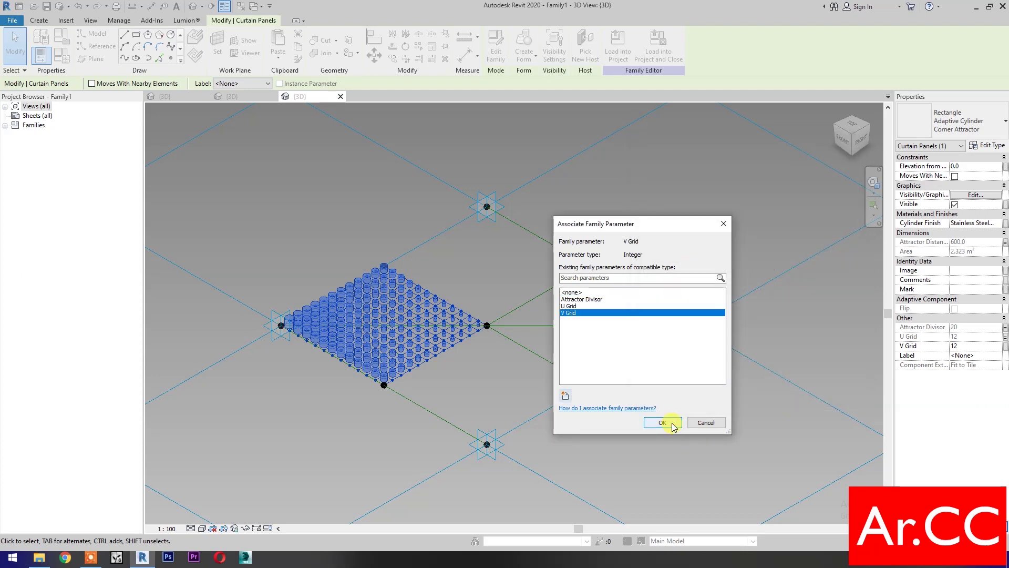
click(663, 423)
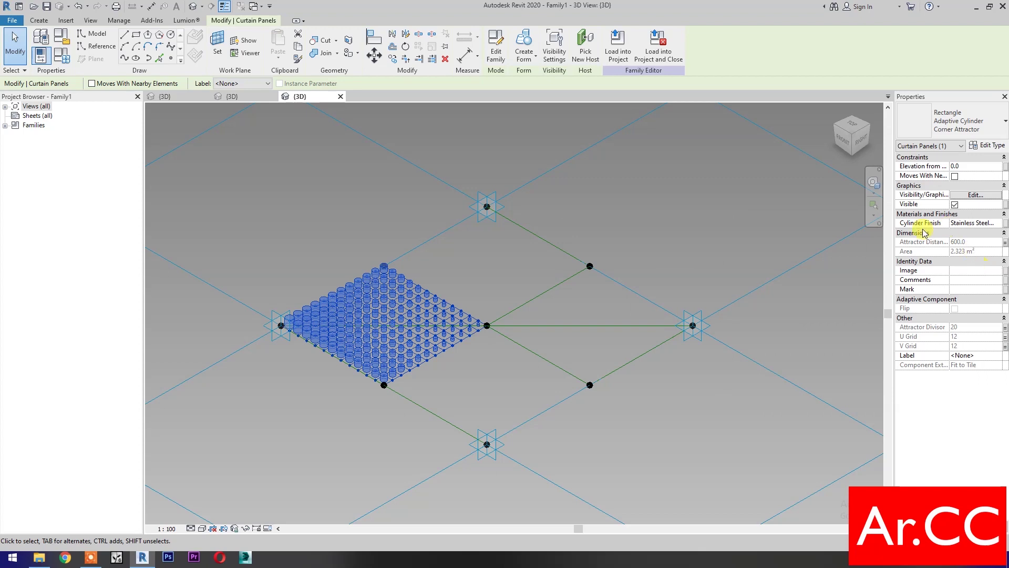
- Associate the panel's Cylinder Finish material with a new family type parameter named Cylinder Finish, and deselect the panel
click(1005, 224)
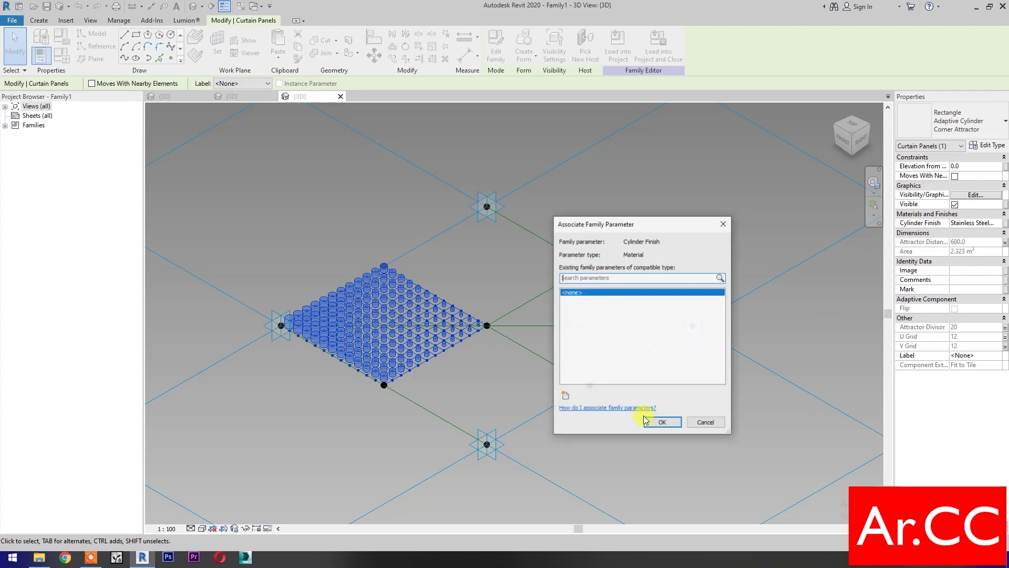
click(565, 395)
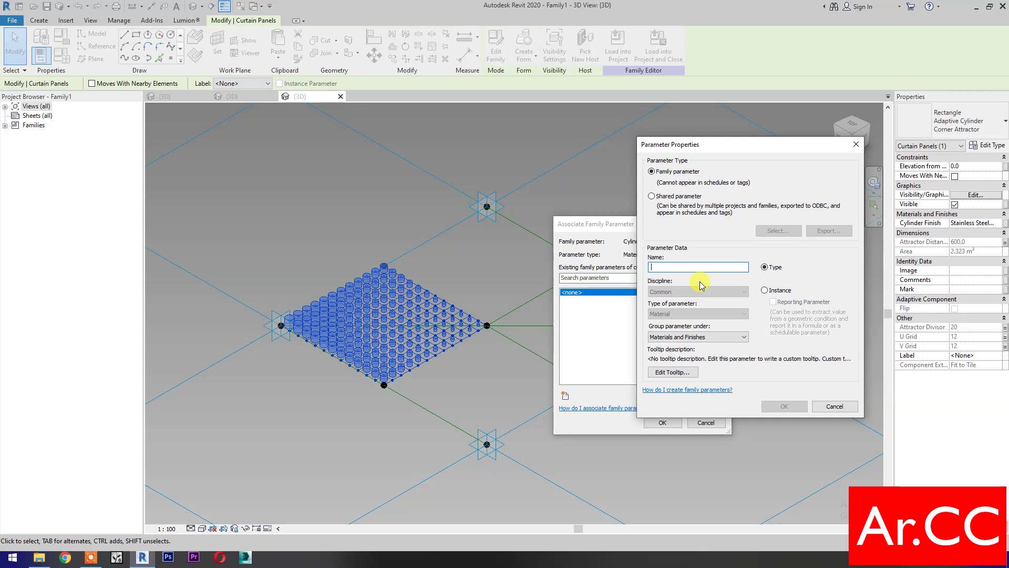
text(Cylinder Finish)
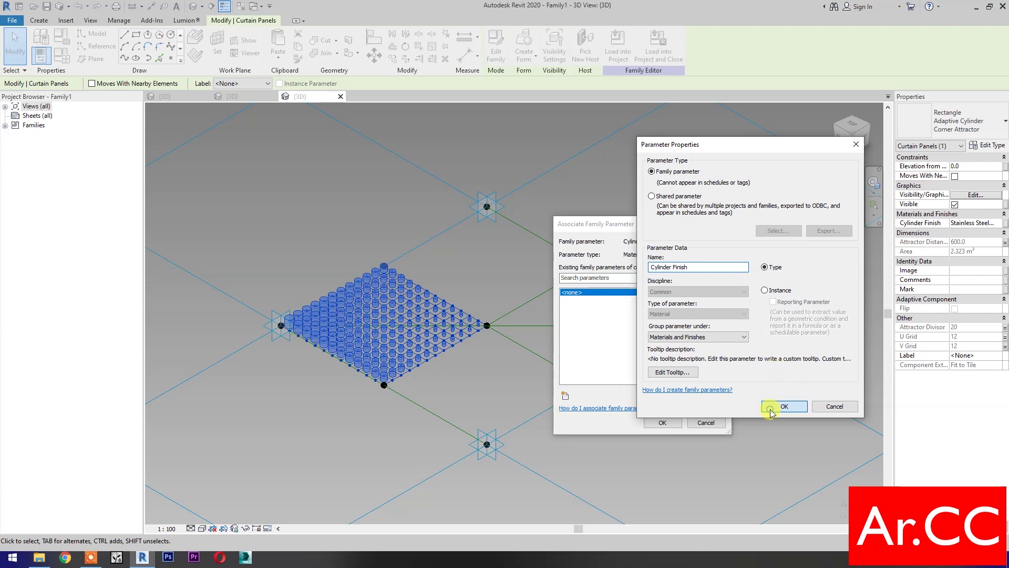
click(771, 408)
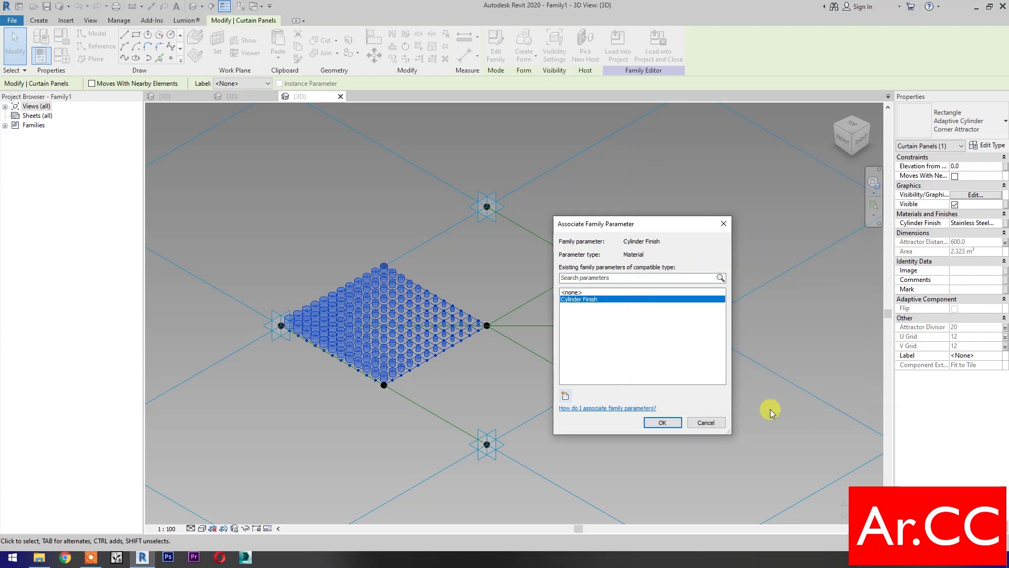
click(662, 423)
key(Escape)
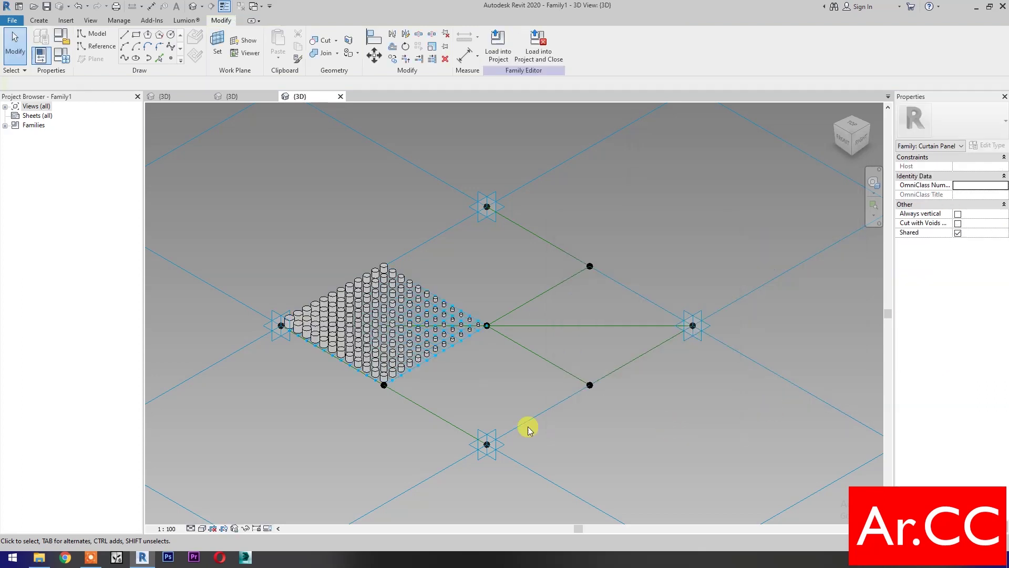
- Create a planar surface form from the four reference lines bounding the panel's front-right quadrant
click(541, 413)
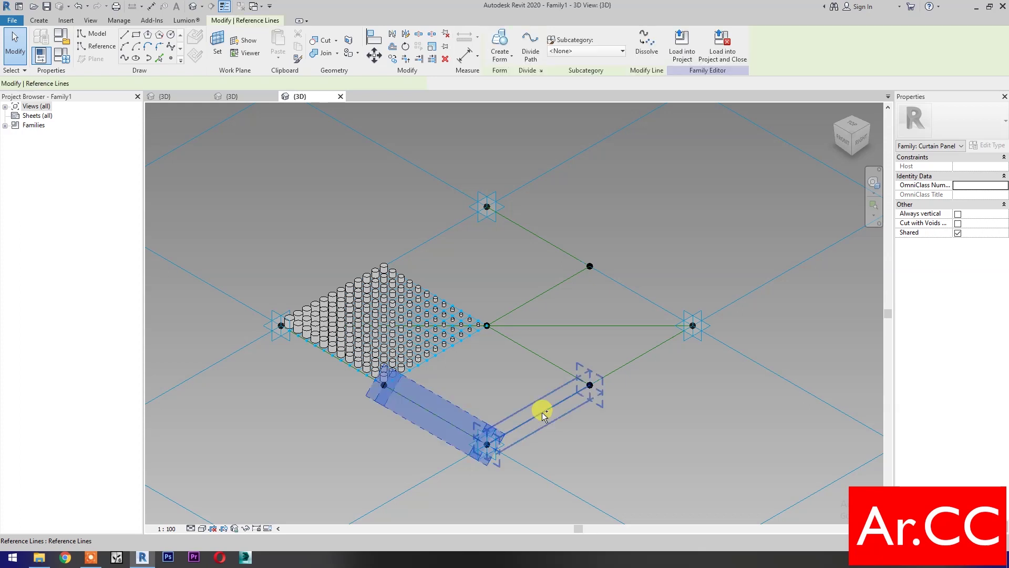
ctrl+click(537, 355)
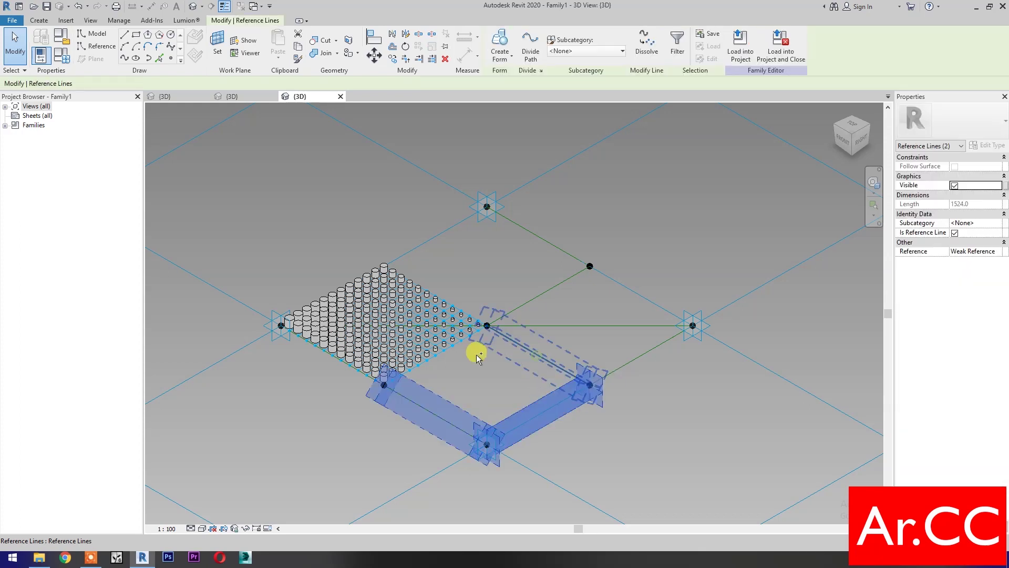
ctrl+click(442, 350)
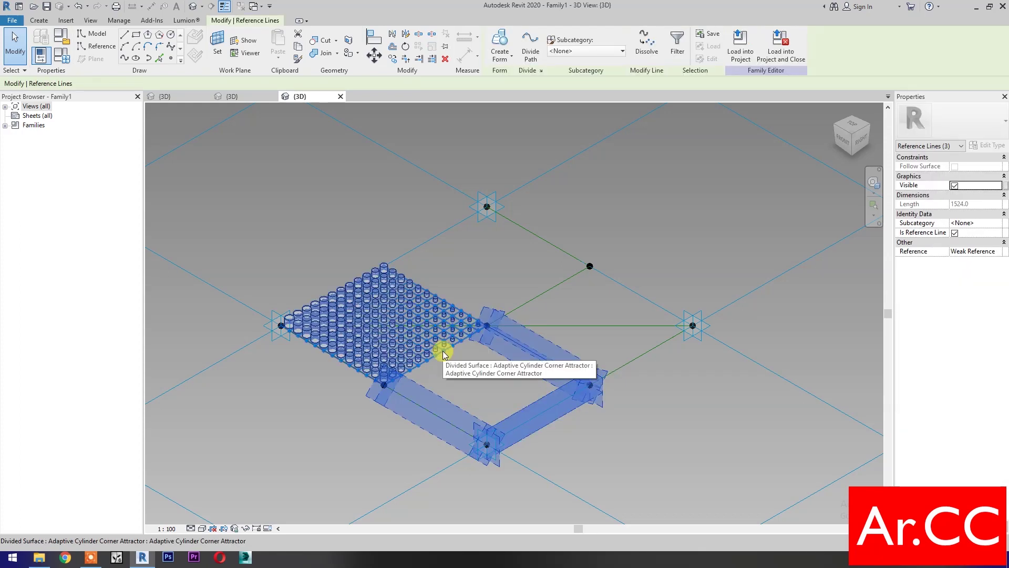
key(Tab)
key(Tab)
key(Tab)
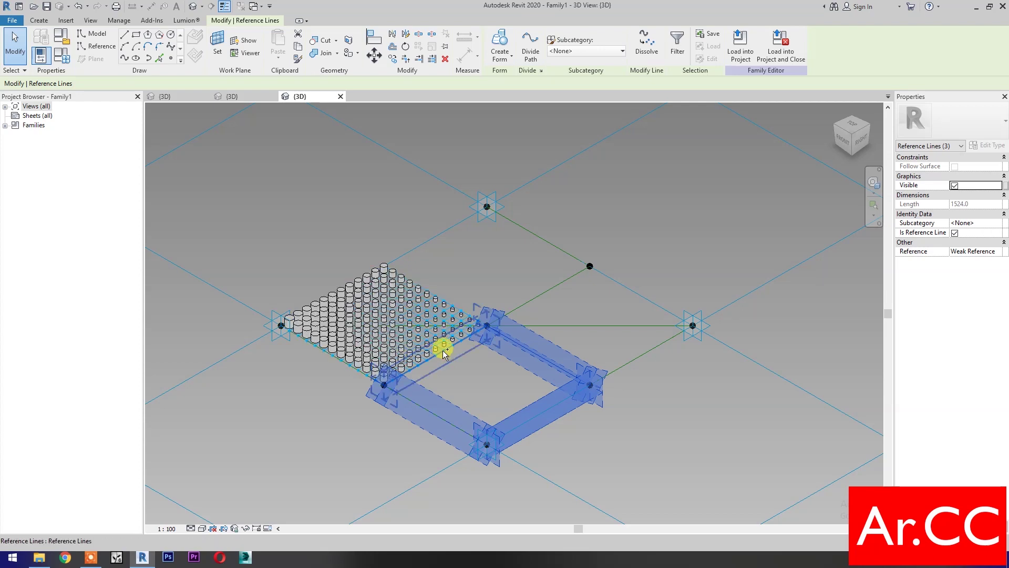
ctrl+click(442, 350)
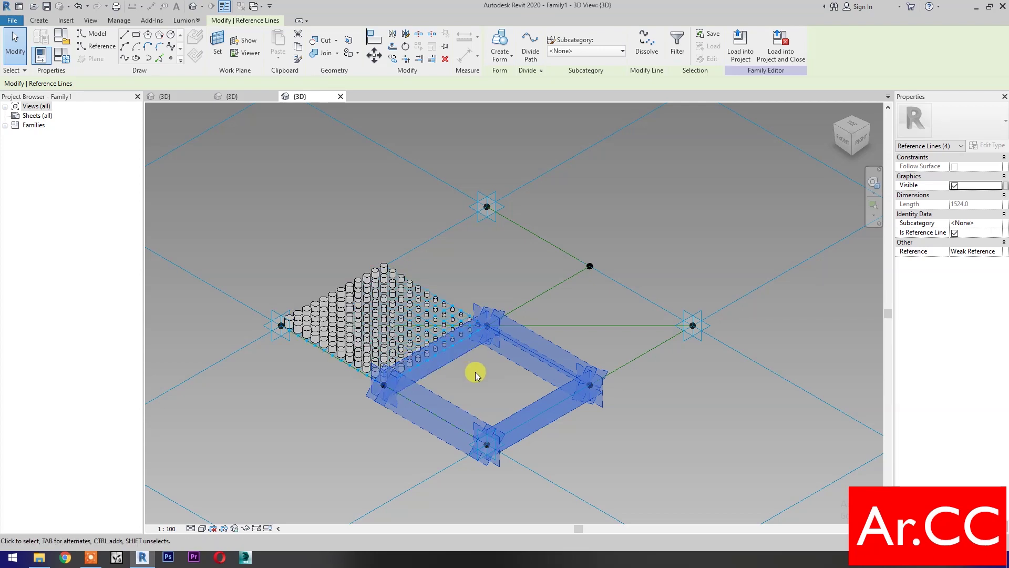
key(ctrl+e)
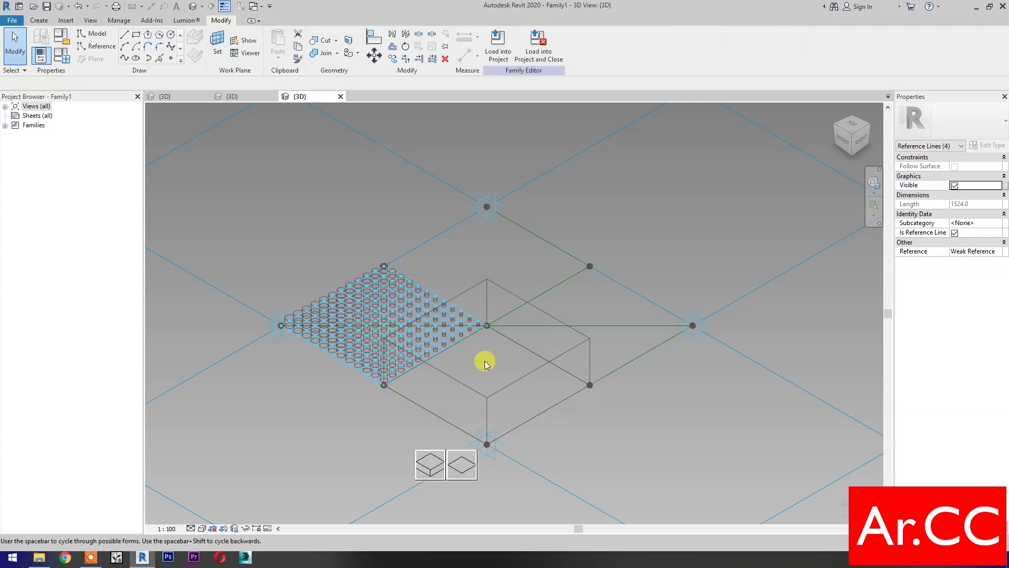
click(462, 463)
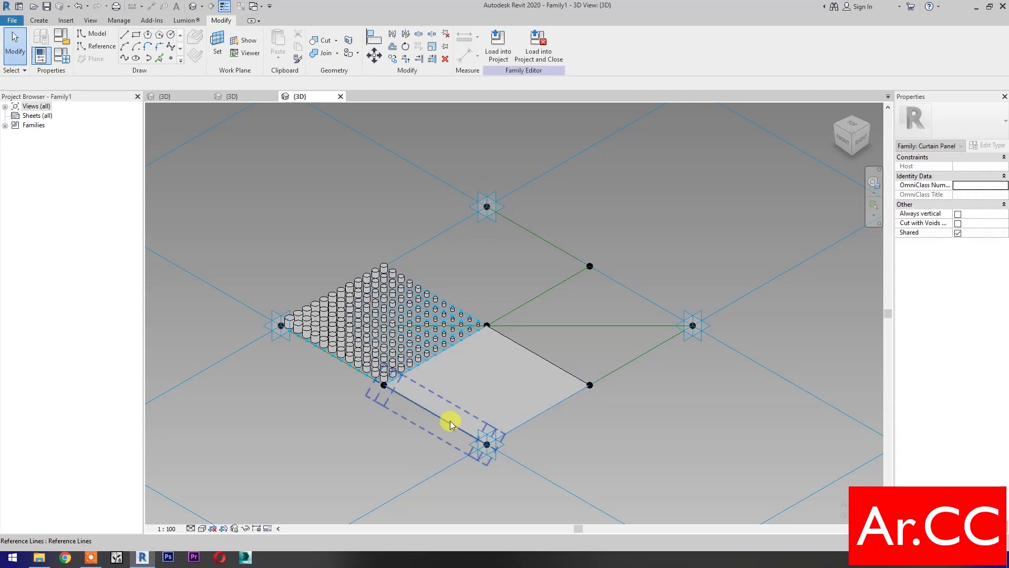
- Divide the front-right surface with U and V grid numbers of 1 and apply the Adaptive Cylinder Corner Attractor panel
key(Tab)
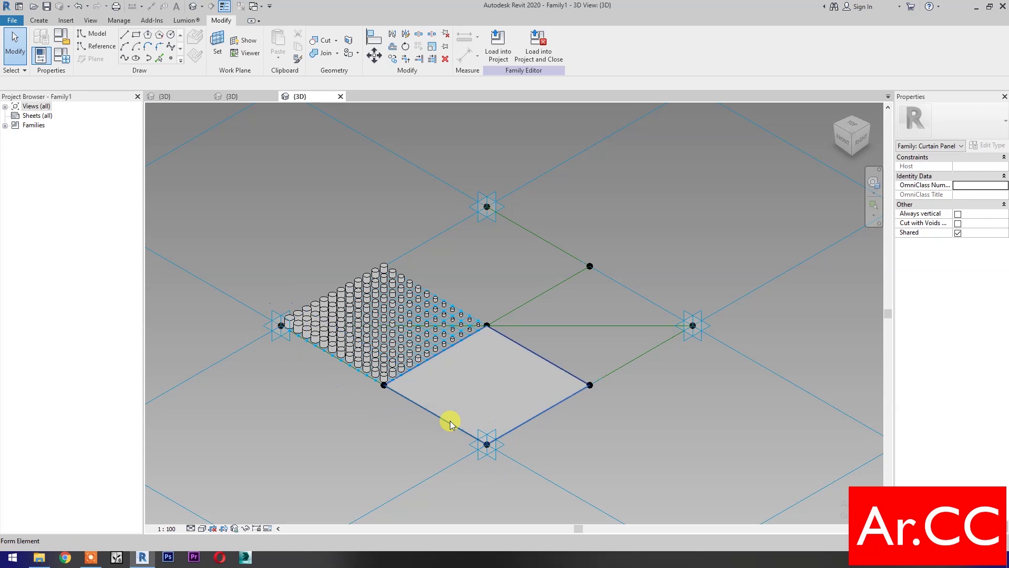
click(451, 424)
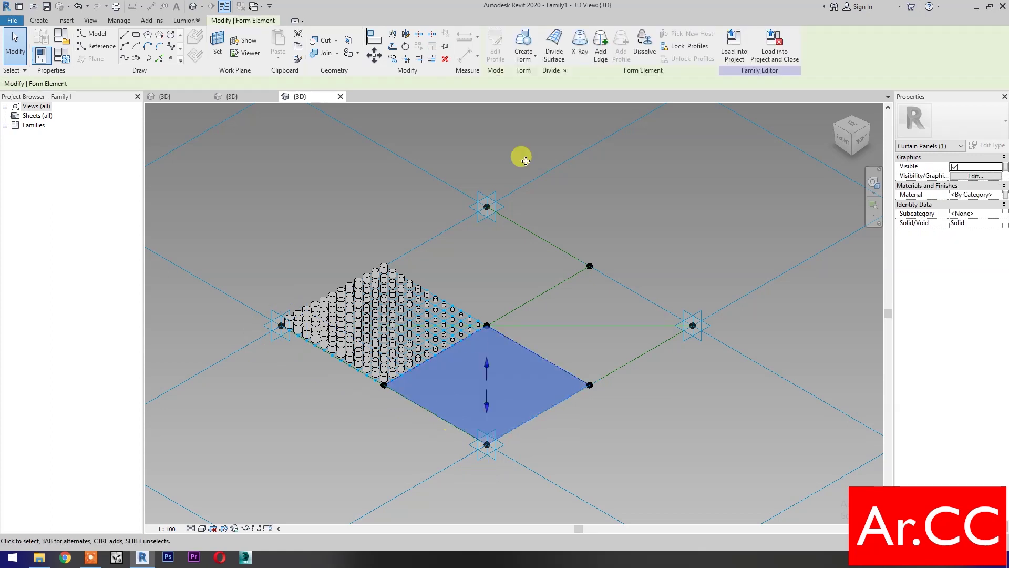
click(552, 45)
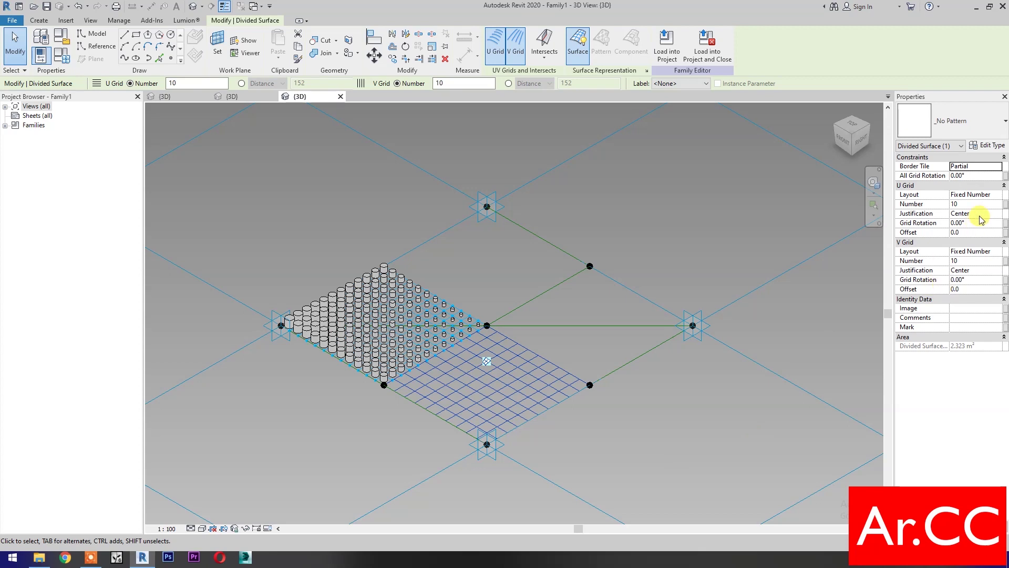
click(972, 204)
text(1)
click(973, 261)
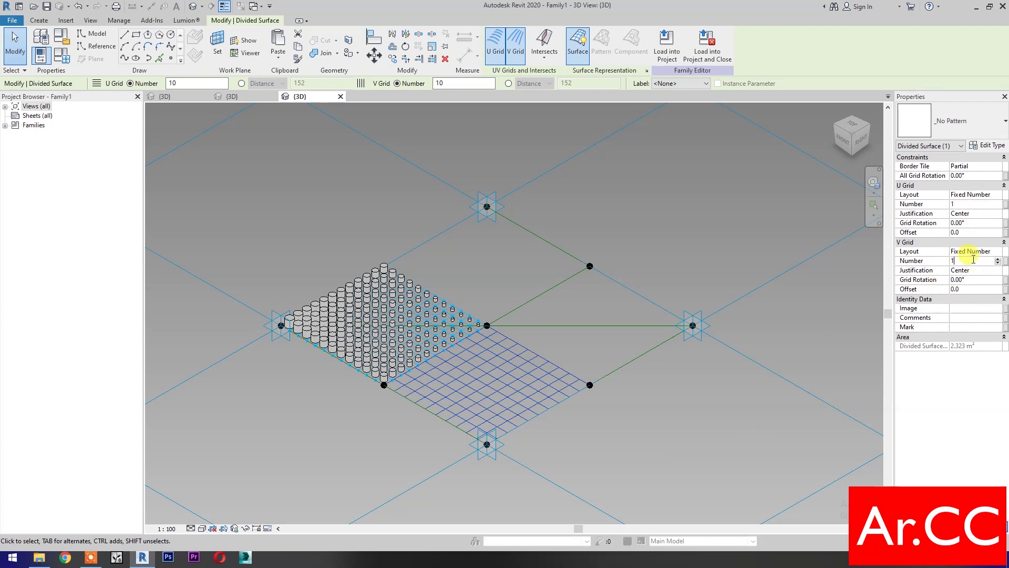
text(1)
click(975, 122)
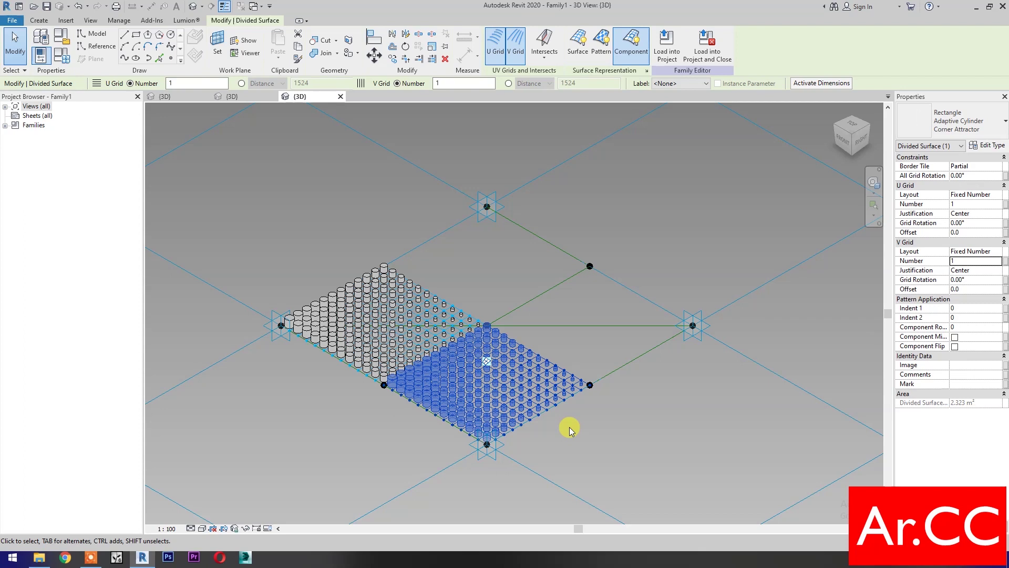
- Associate the front-right panel's Attractor Distance and Attractor Divisor with the existing family parameters of the same names
click(464, 400)
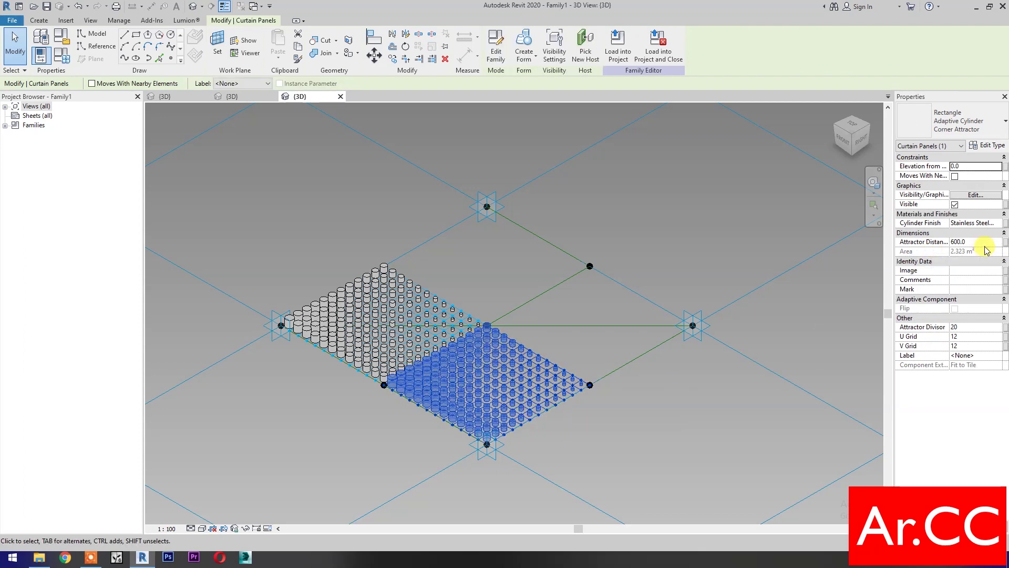
click(1006, 242)
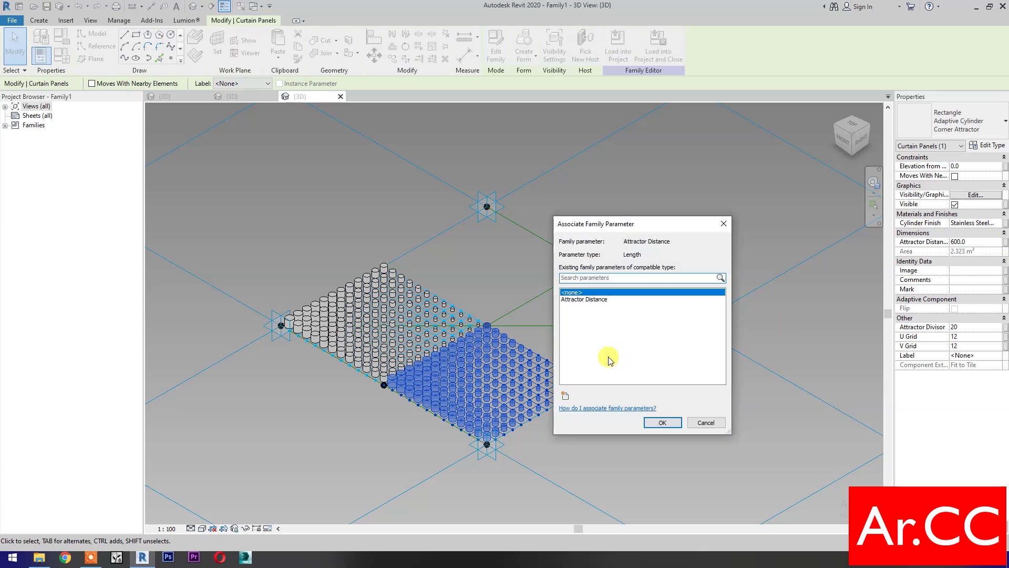
click(585, 299)
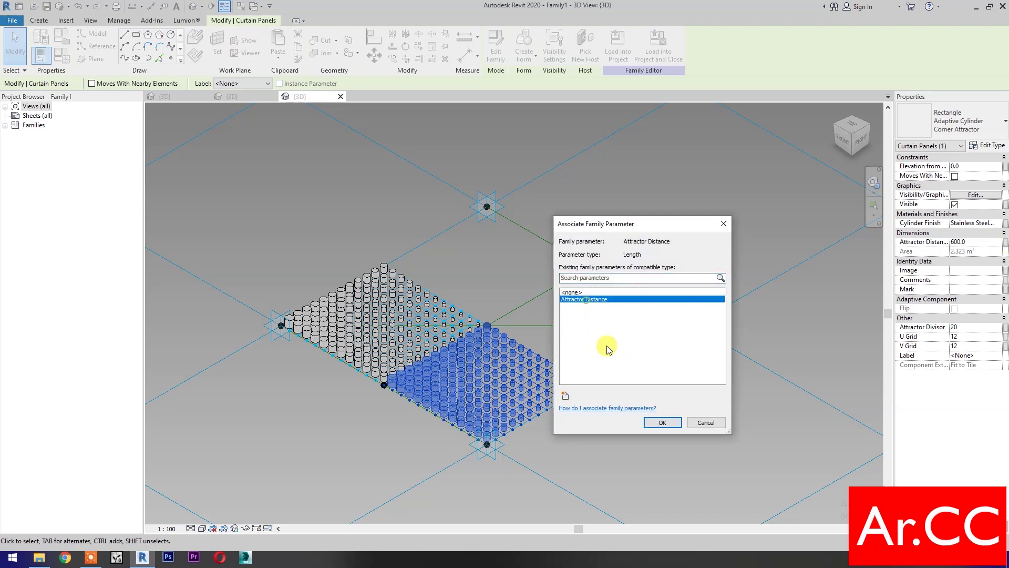
click(663, 423)
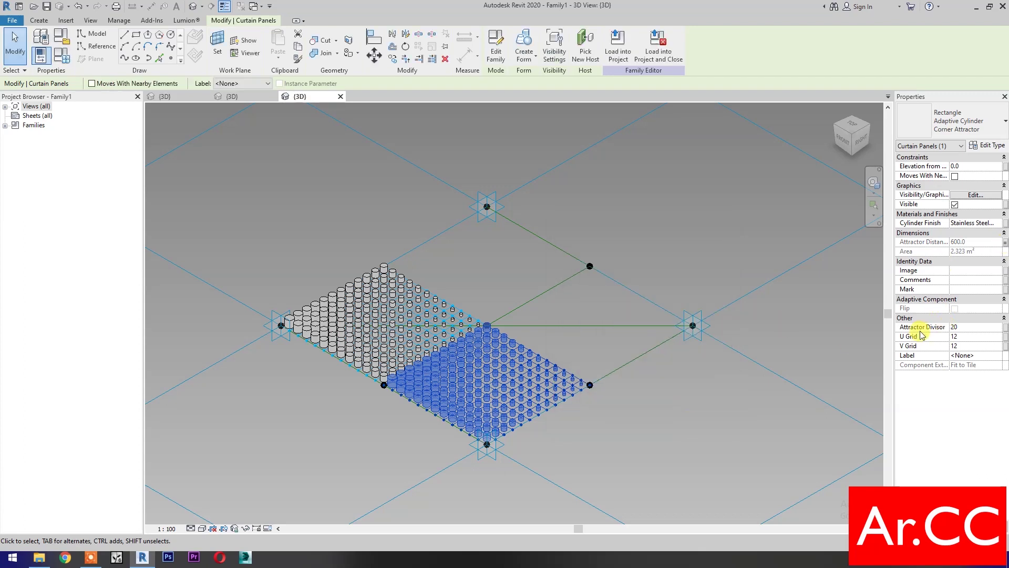
click(1005, 326)
click(587, 300)
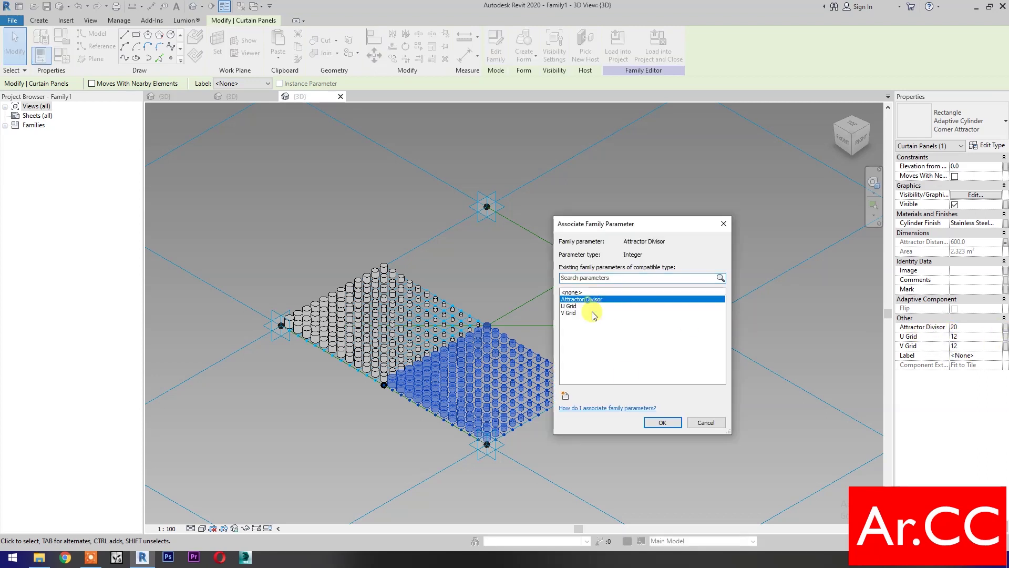
click(651, 420)
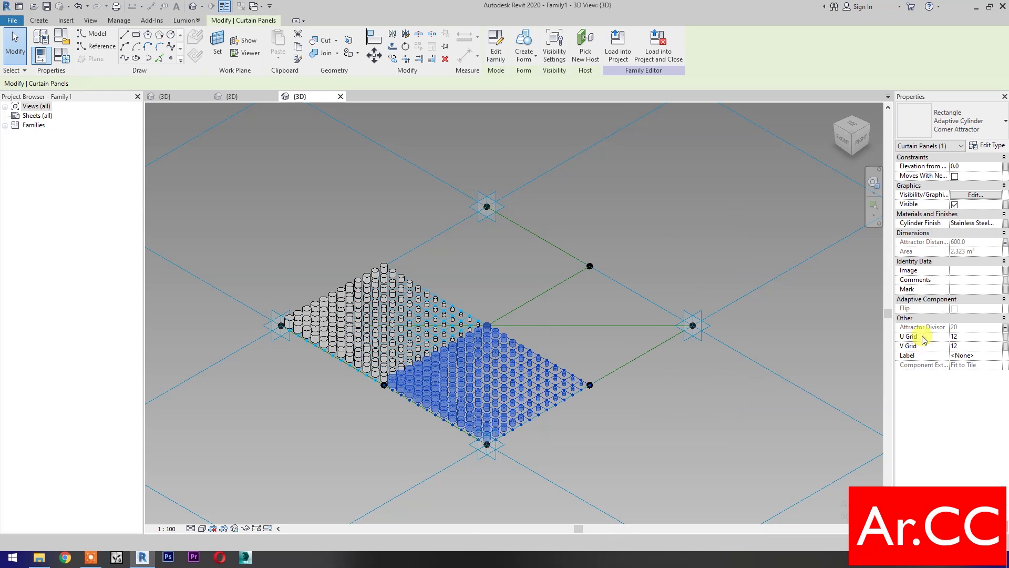
- Associate the front-right panel's U Grid and V Grid with the existing U Grid and V Grid family parameters, and deselect it
click(1005, 336)
click(569, 306)
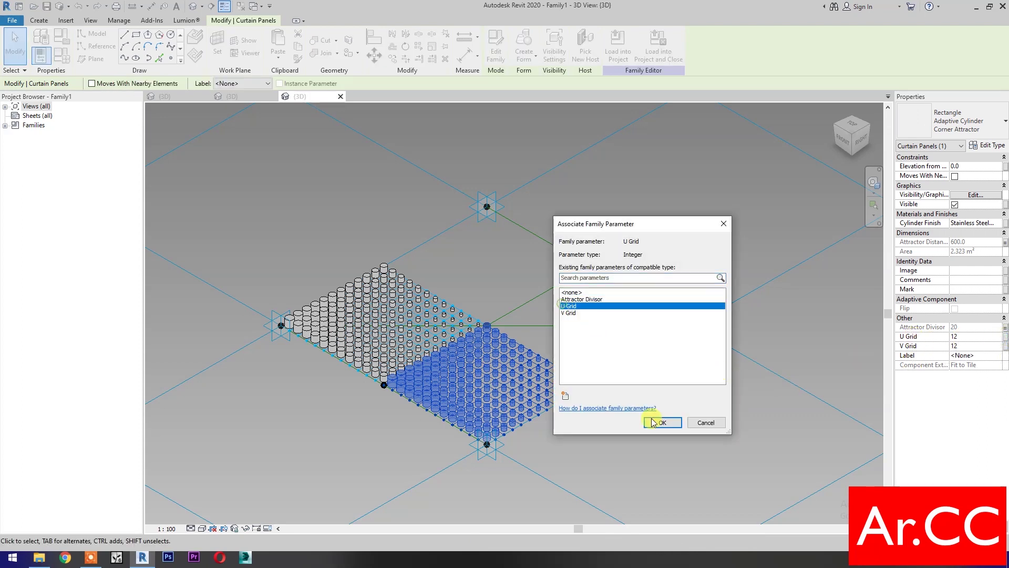
click(662, 422)
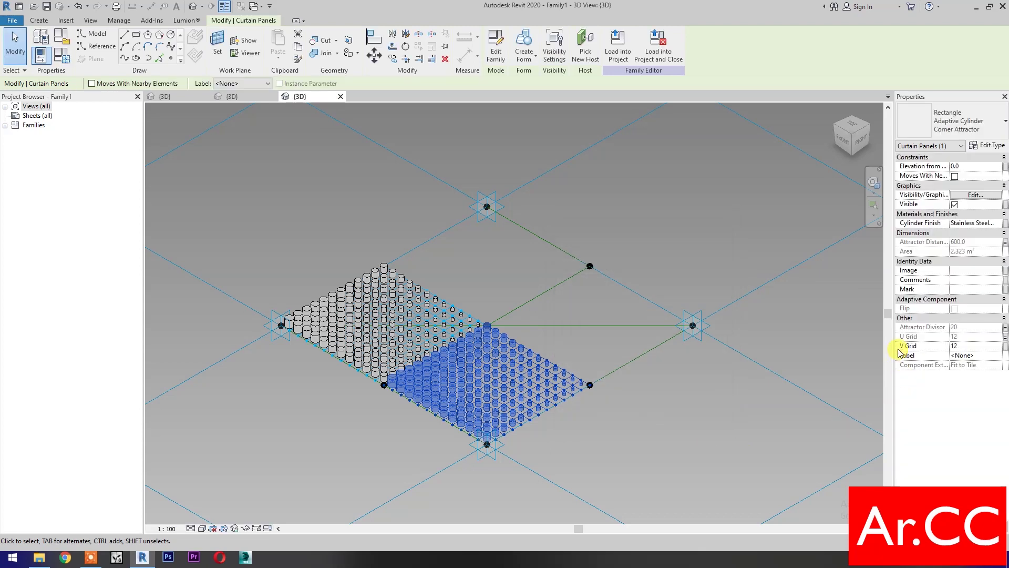
click(1005, 346)
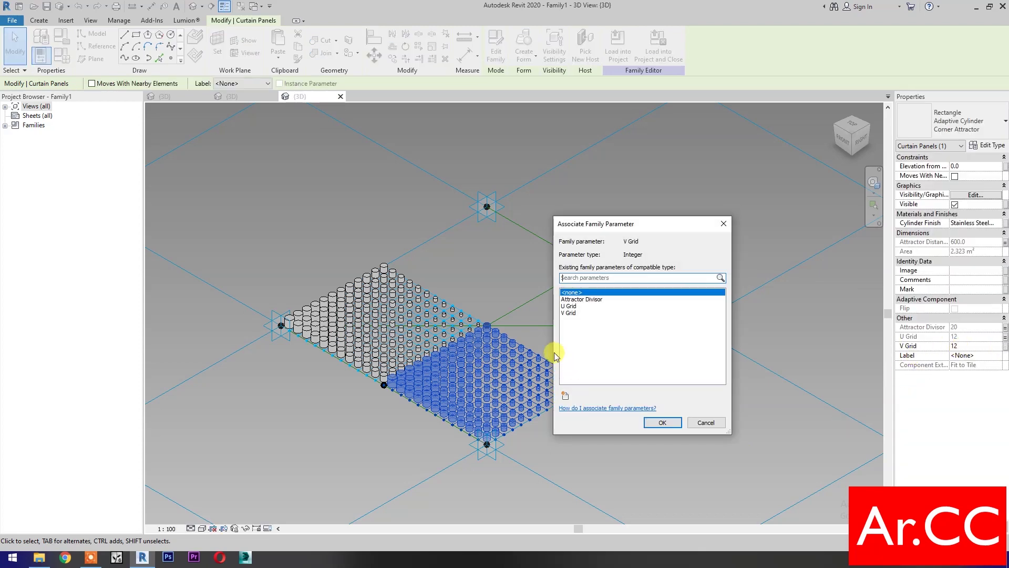
click(569, 314)
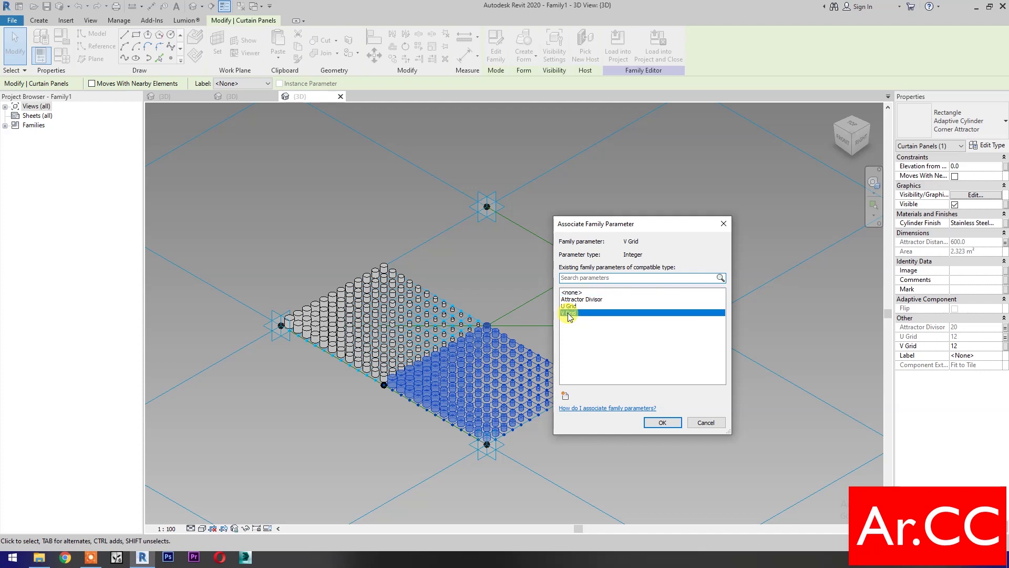
click(651, 422)
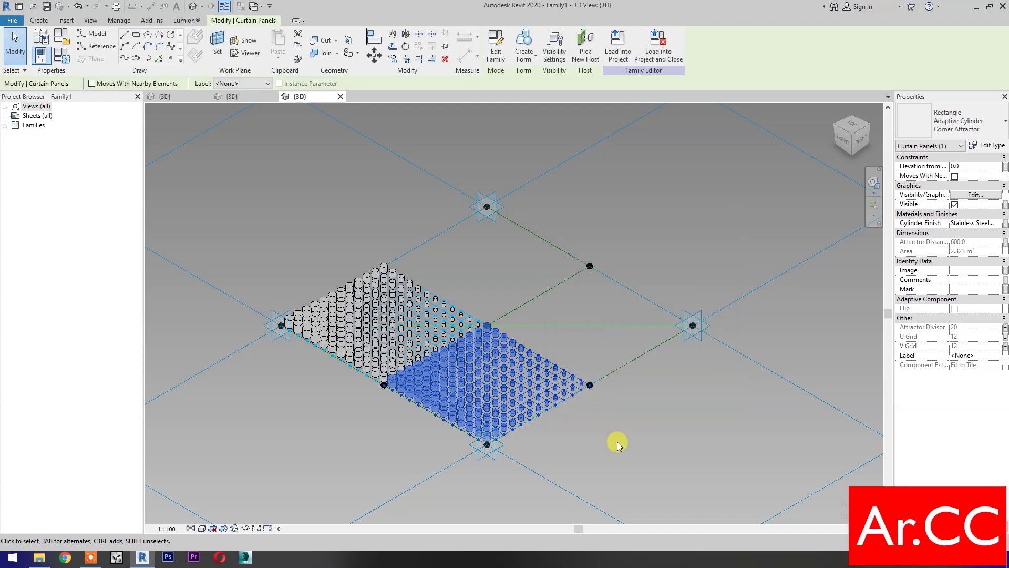
click(617, 441)
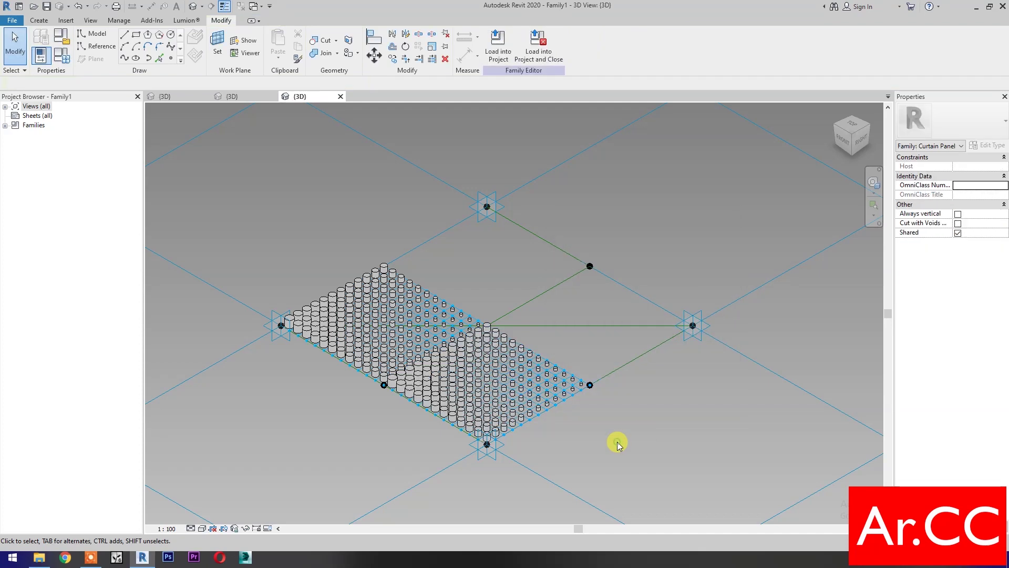
- Change the All Grid Rotation of the front-right divided surface so its tallest cylinders face the outer corner
click(512, 387)
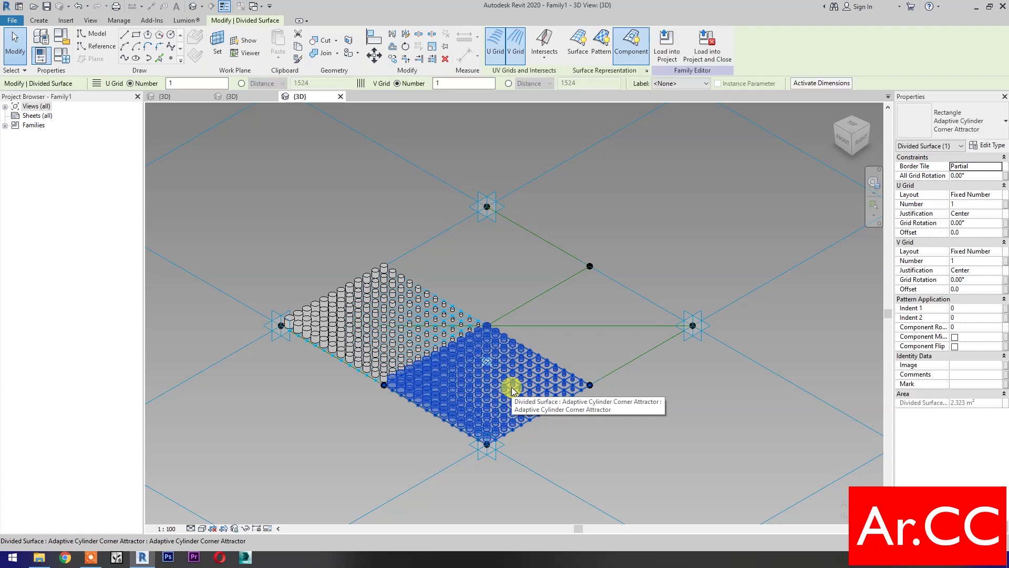
click(990, 175)
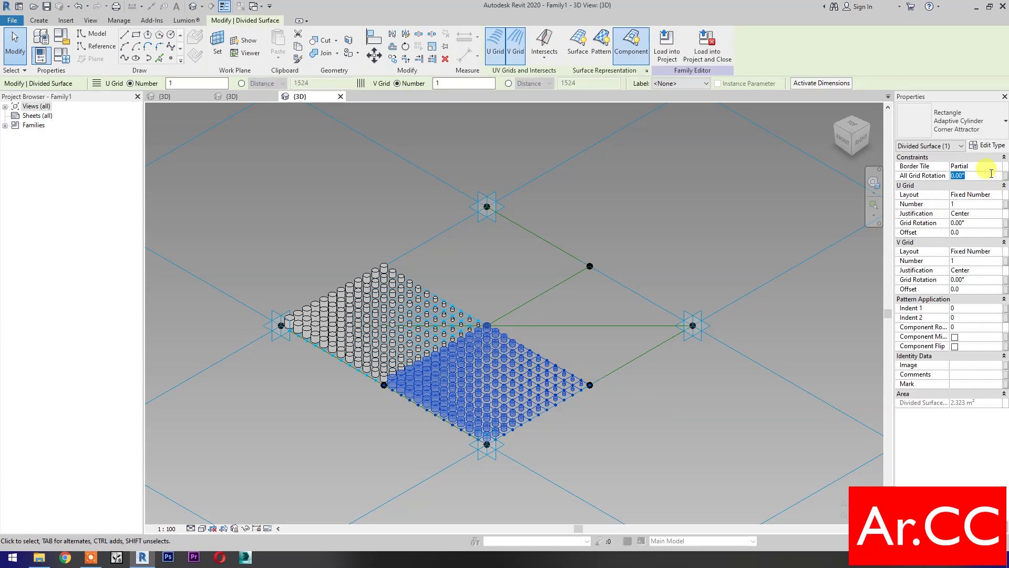
key(Return)
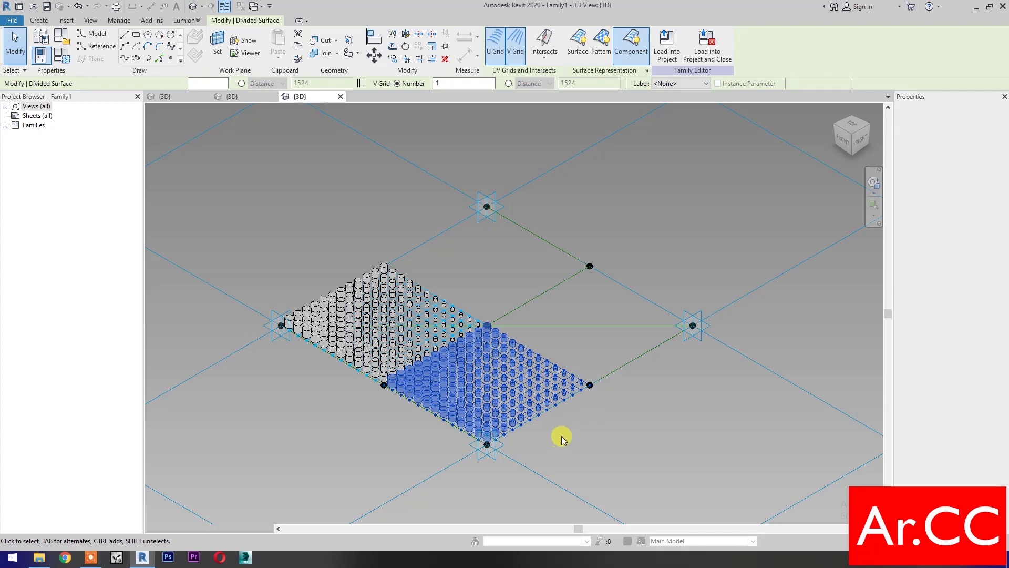
click(563, 435)
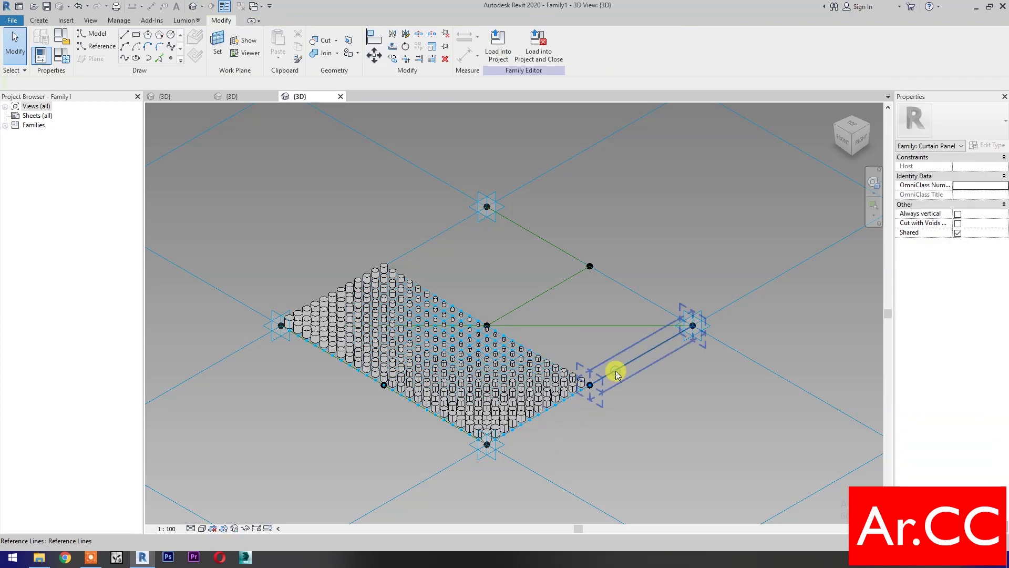
- Create a planar surface form from the four reference lines bounding the panel's back-right quadrant
click(616, 371)
ctrl+click(637, 292)
ctrl+click(550, 289)
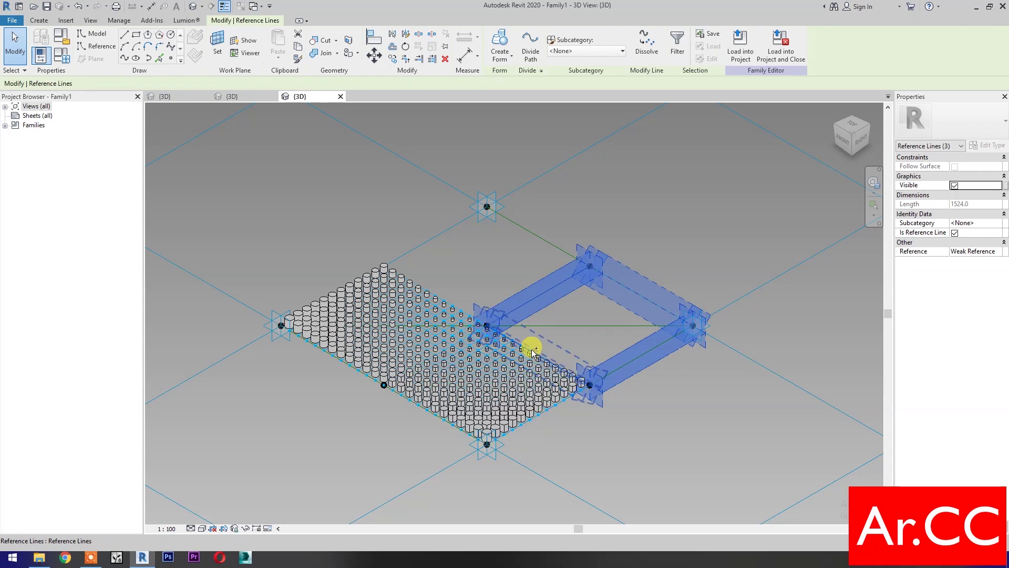
ctrl+click(531, 349)
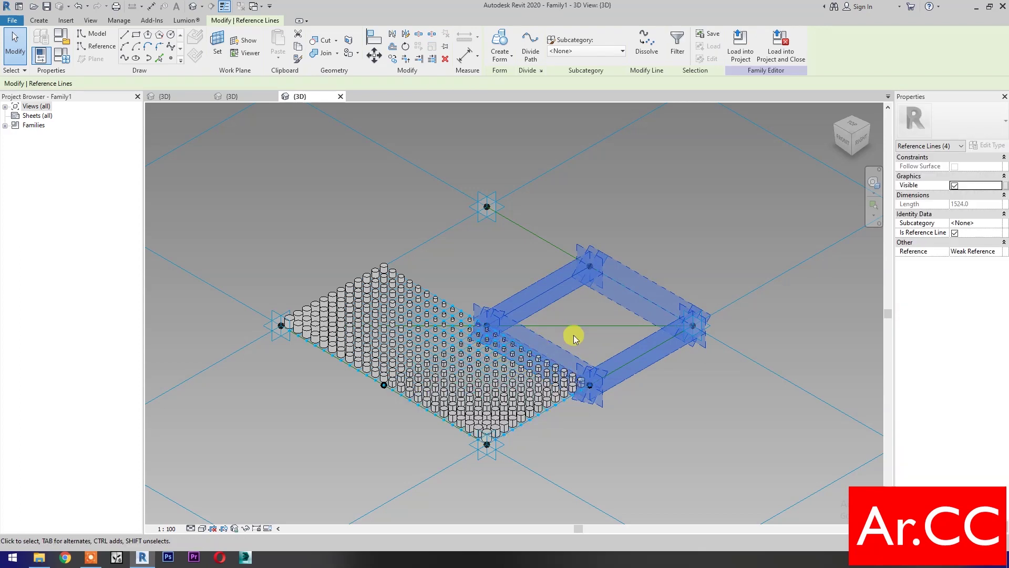
click(499, 51)
click(565, 414)
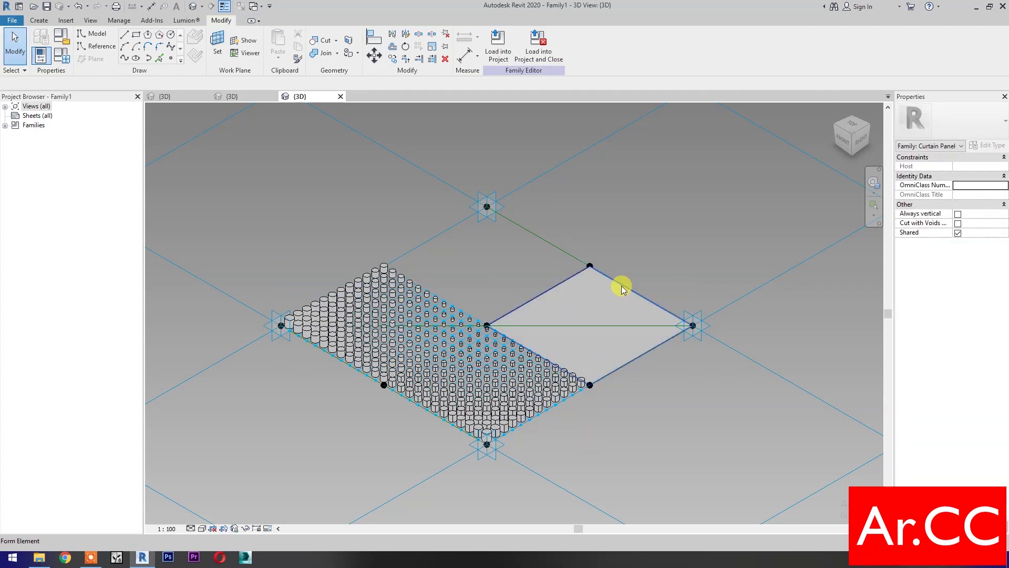
- Divide the back-right quadrant's surface form and set both its U Grid and V Grid numbers to 1
key(Tab)
key(Tab)
key(Tab)
click(621, 288)
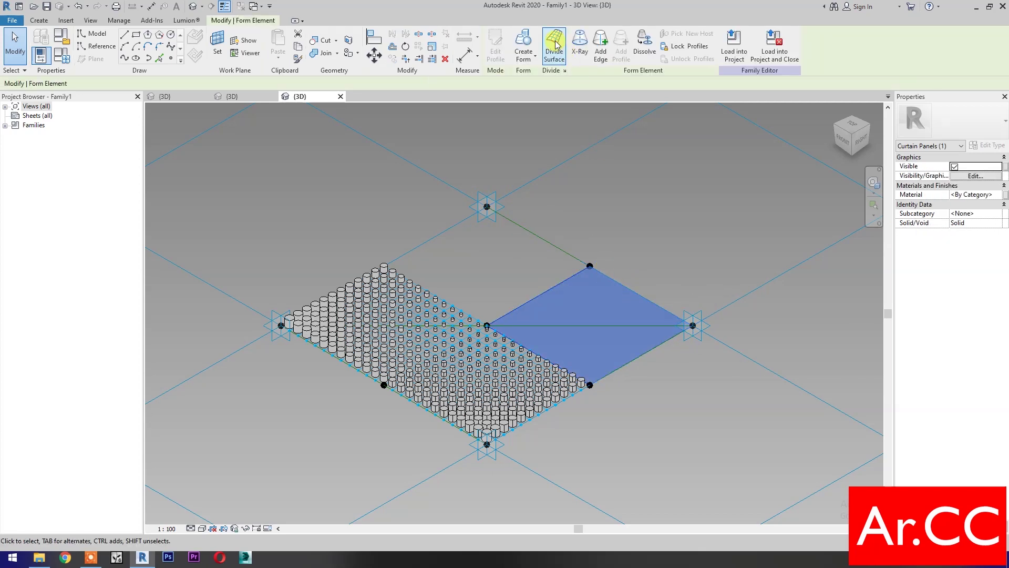
click(979, 205)
double_click(979, 204)
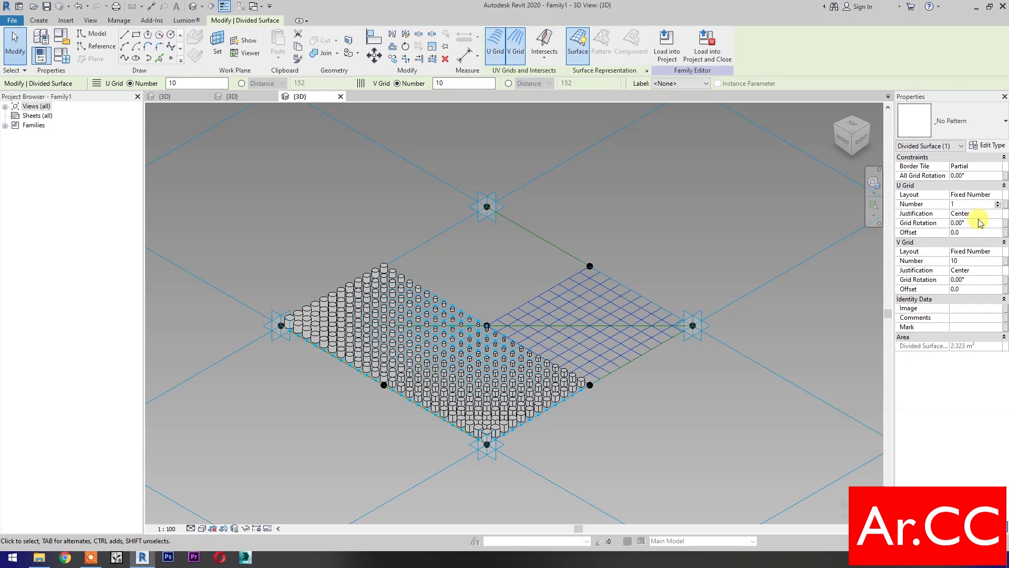
double_click(975, 261)
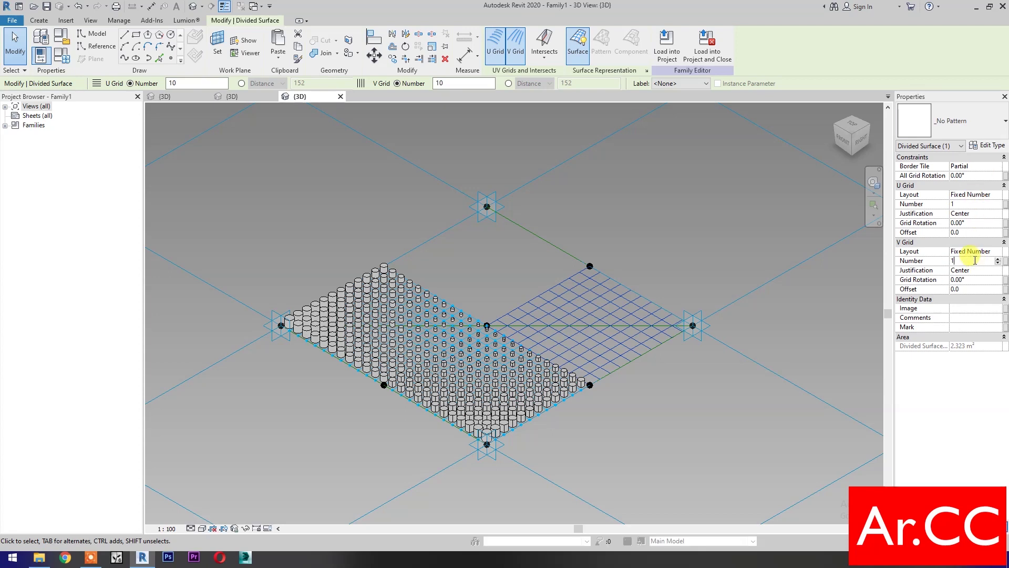
- Apply the Adaptive Cylinder Corner Attractor panel to the back-right divided surface and set its All Grid Rotation to 180°
click(956, 126)
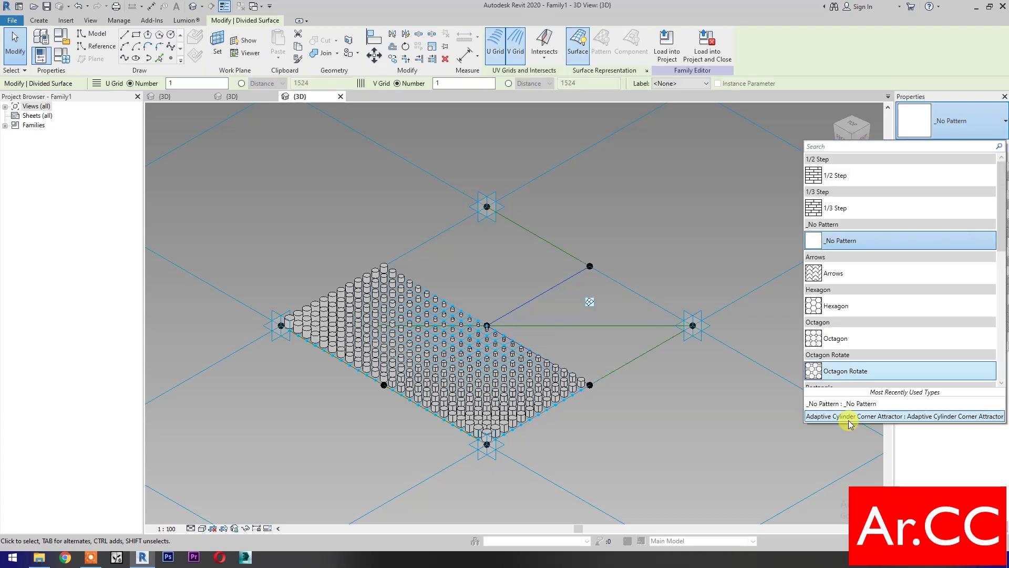
click(846, 417)
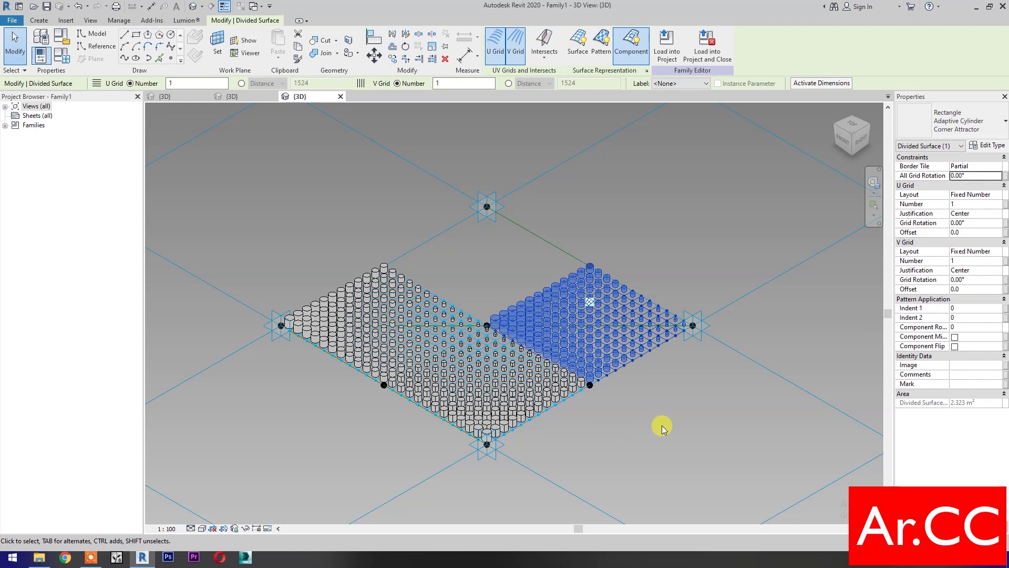
click(976, 176)
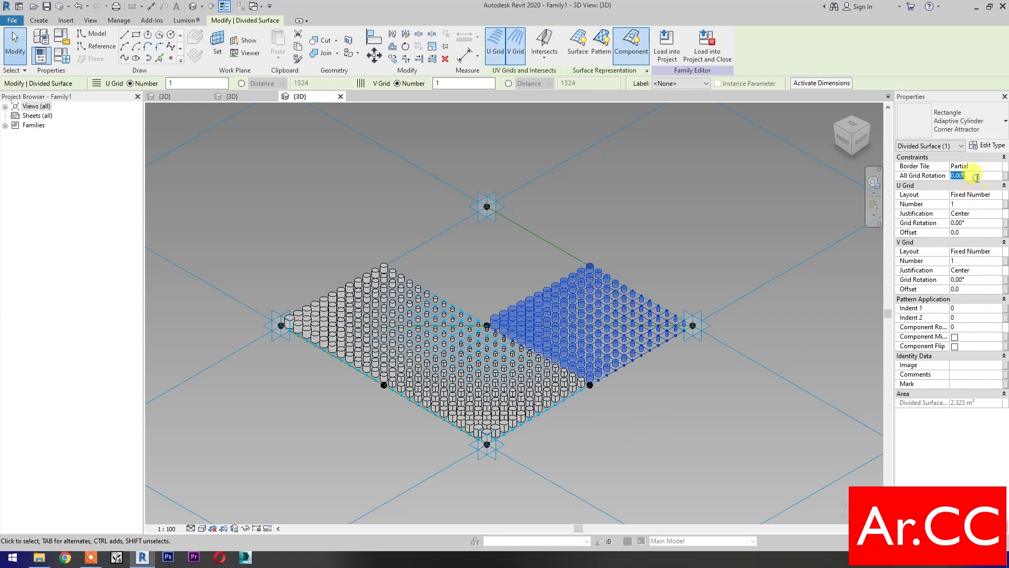
text(18)
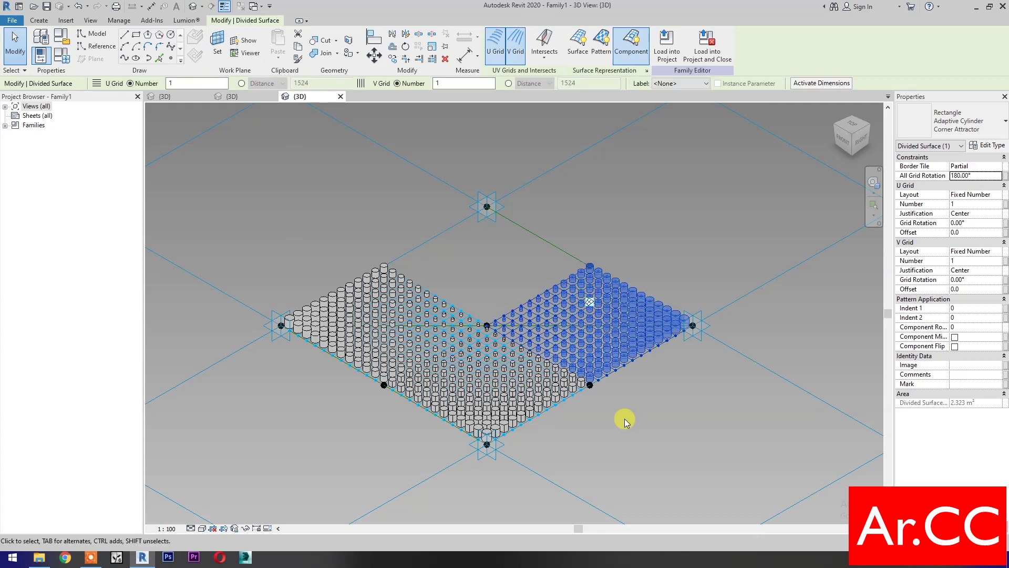
key(Escape)
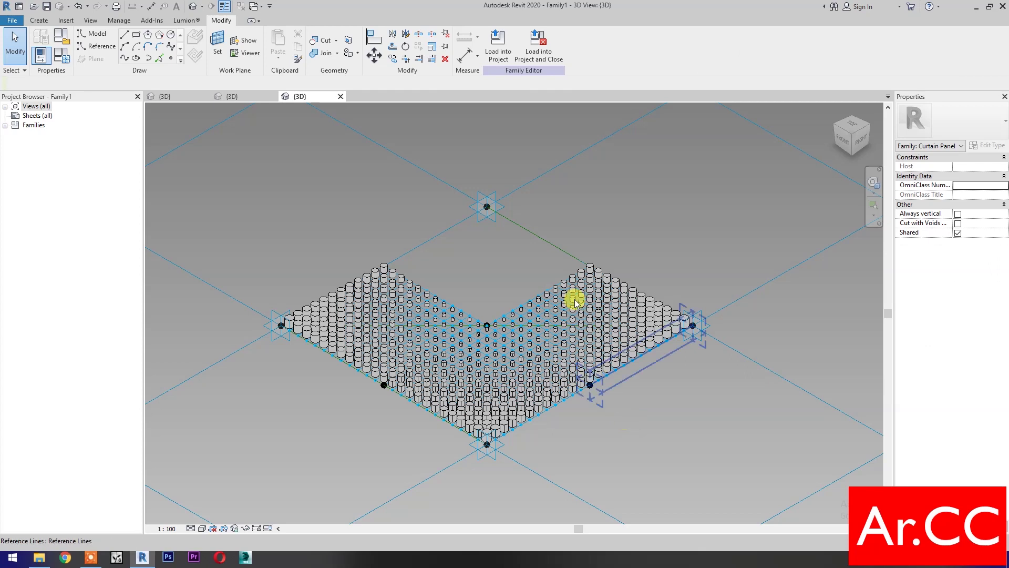
- Create a planar surface form from the four reference lines bounding the panel's back-left quadrant
click(439, 235)
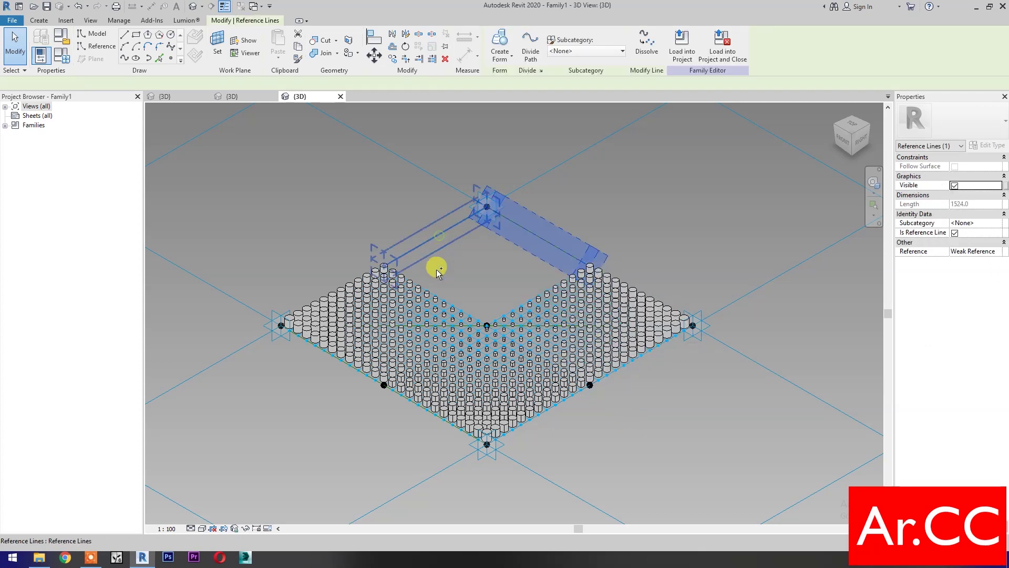
ctrl+click(434, 293)
key(Tab)
key(Tab)
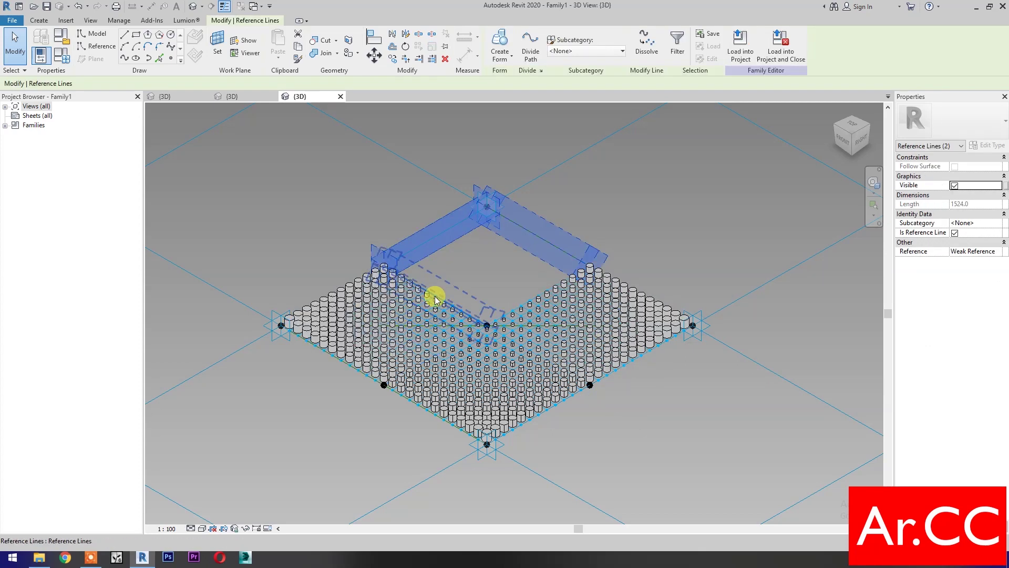
ctrl+click(437, 299)
ctrl+click(536, 333)
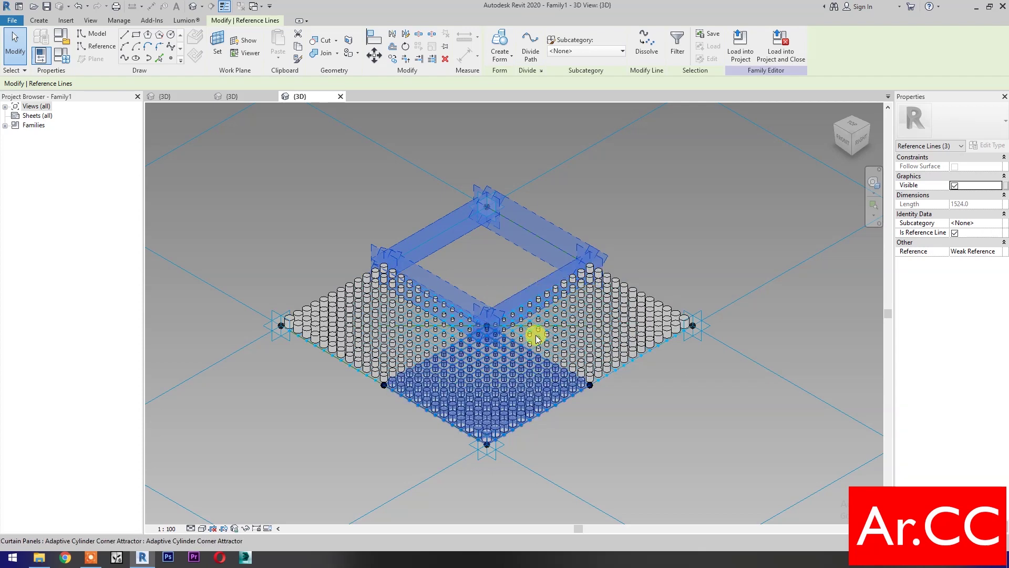
click(504, 54)
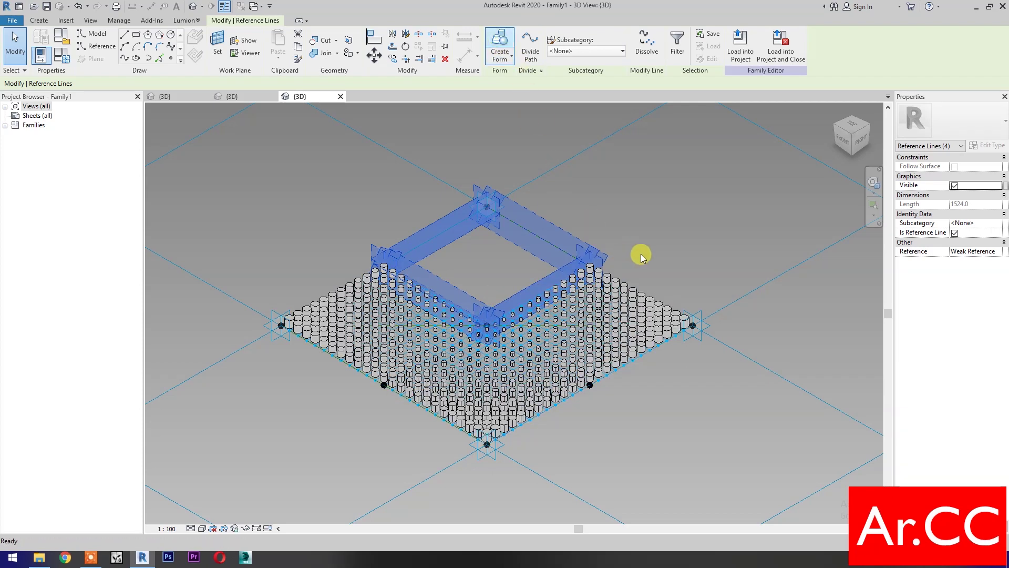
click(461, 354)
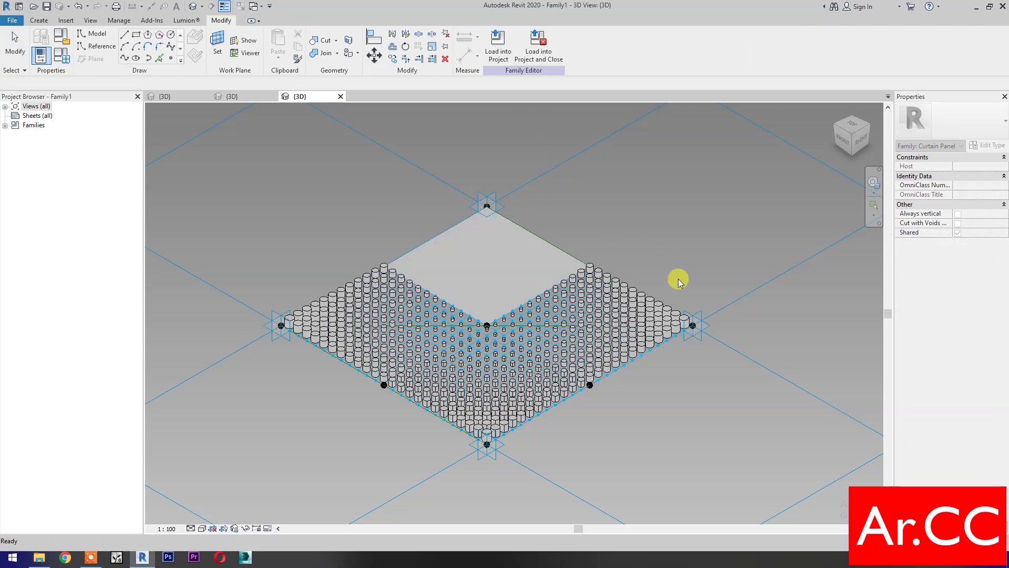
- Divide the back-left quadrant's surface form and set both its U Grid and V Grid numbers to 1
click(538, 240)
click(539, 241)
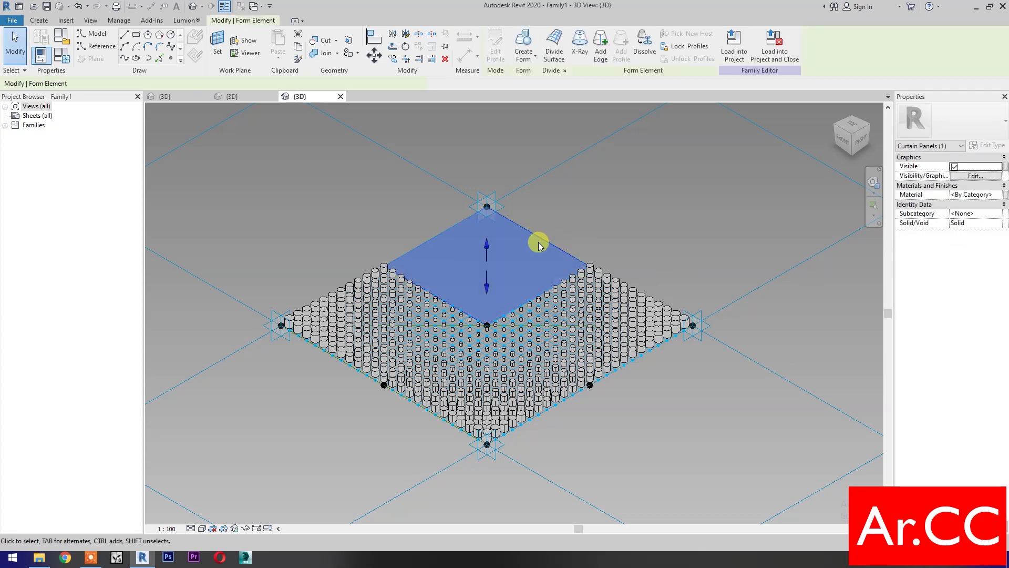
click(547, 48)
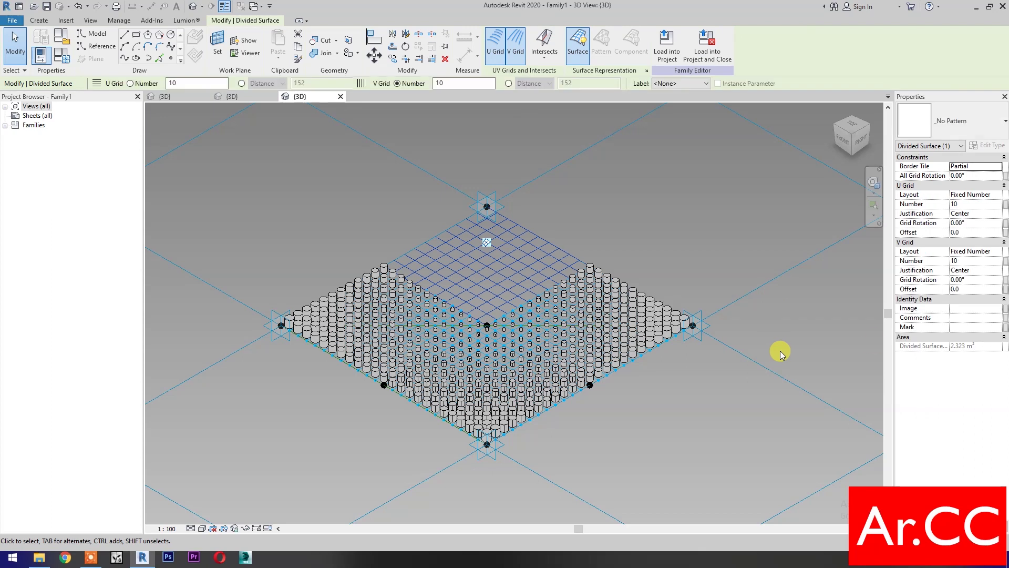
click(972, 205)
text(1)
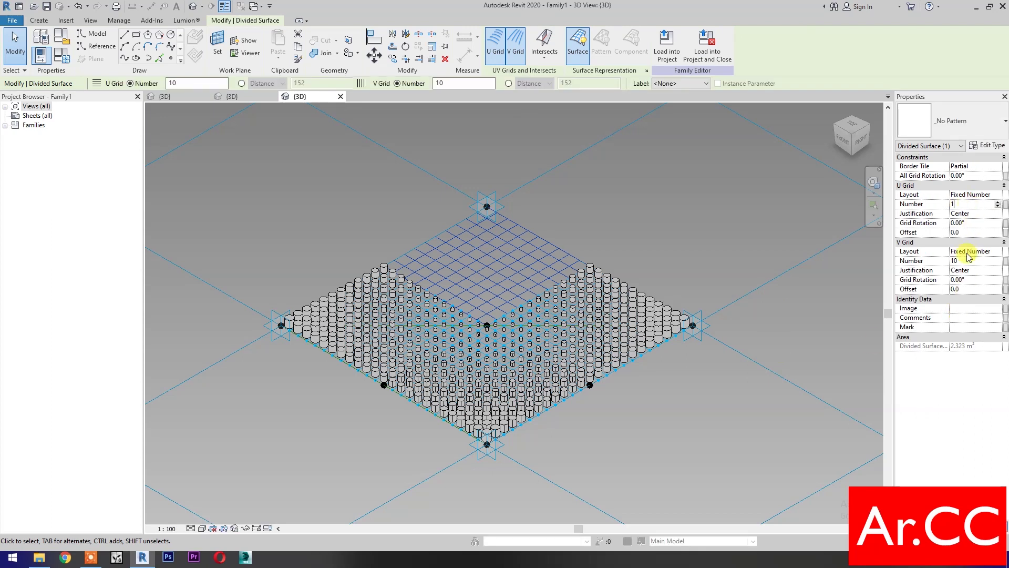
click(966, 260)
text(1)
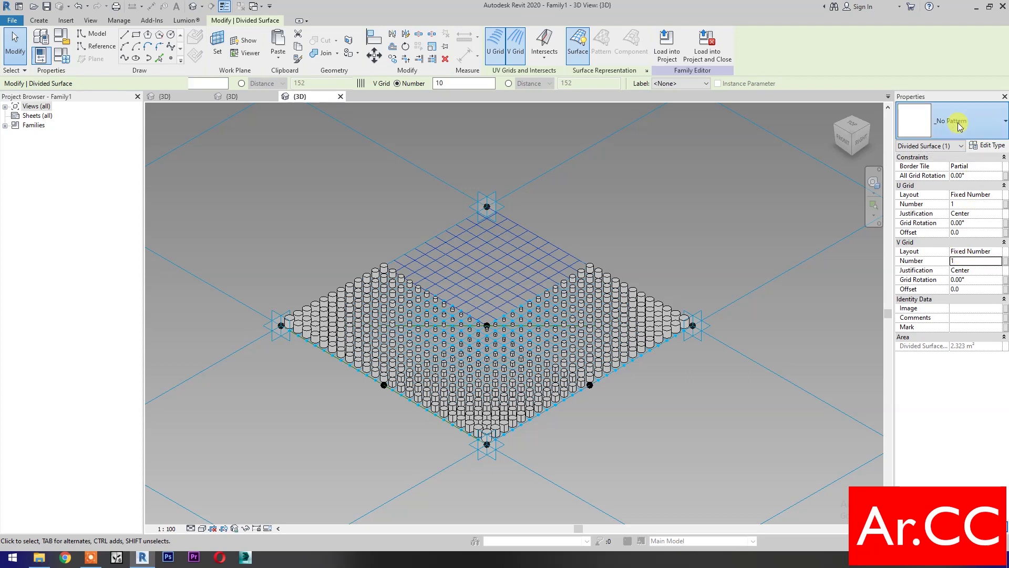
- Apply the Adaptive Cylinder Corner Attractor panel to the back-left divided surface and set its All Grid Rotation to 270°
click(957, 124)
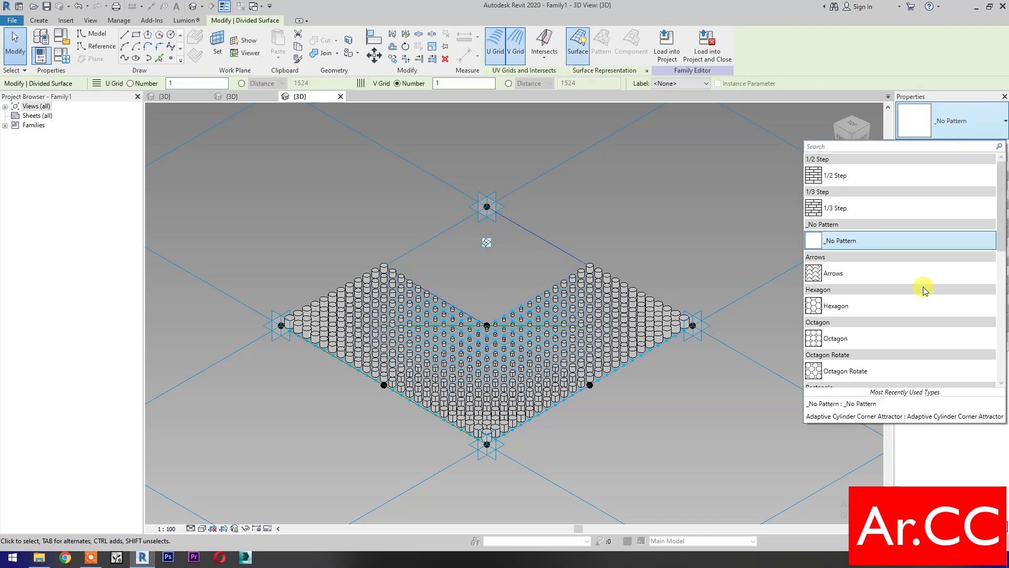
click(876, 417)
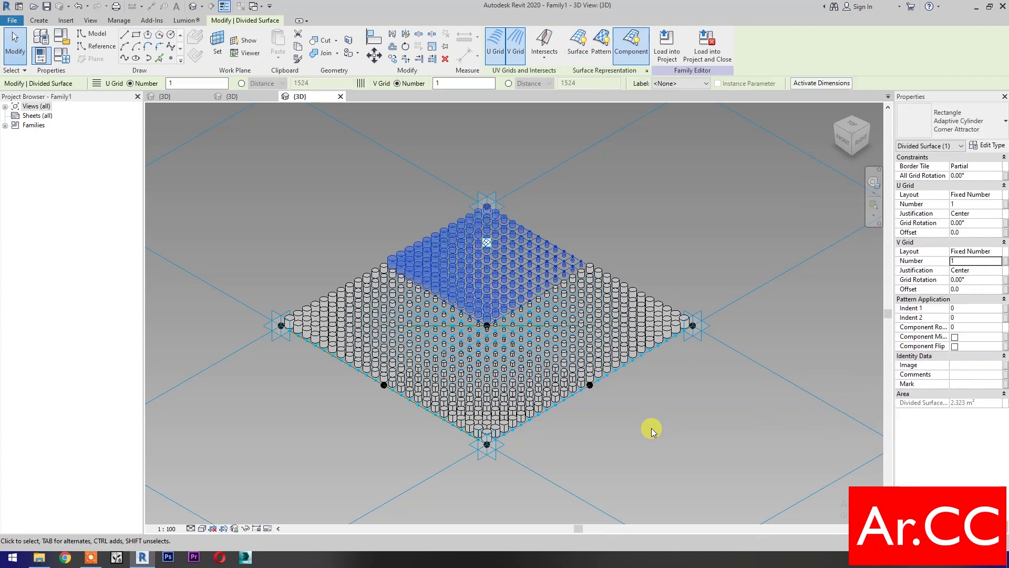
click(972, 176)
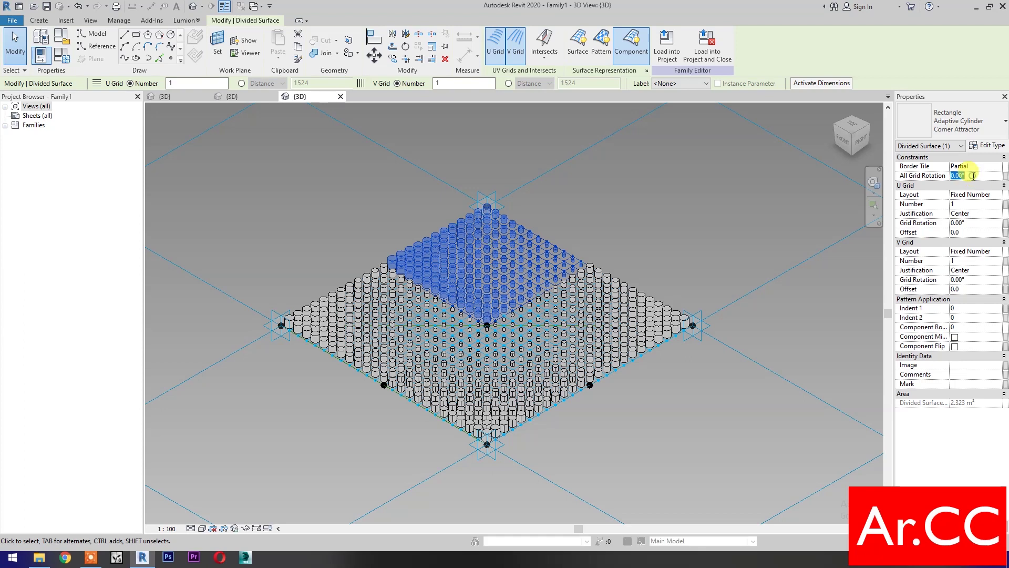
key(Return)
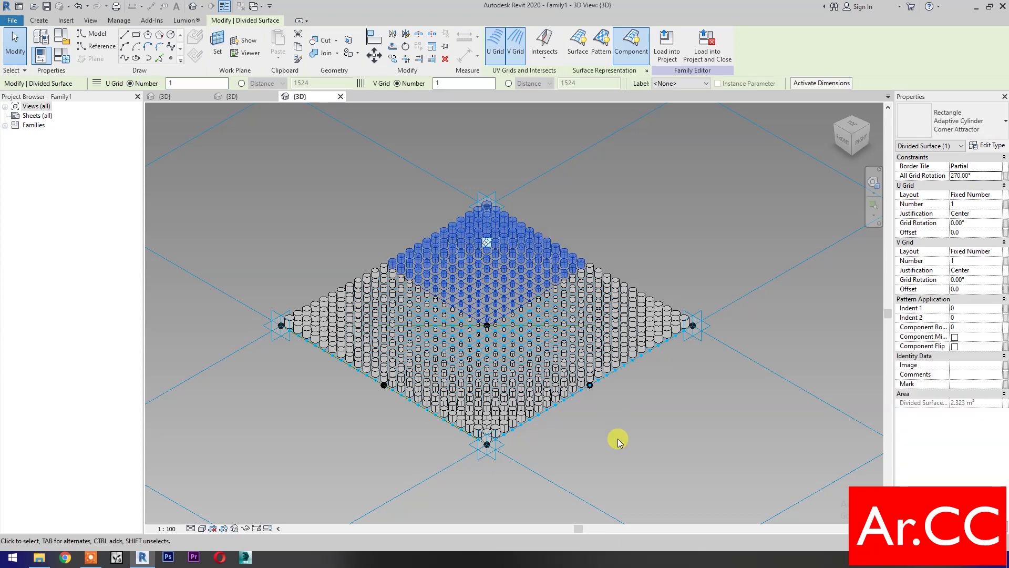
click(617, 439)
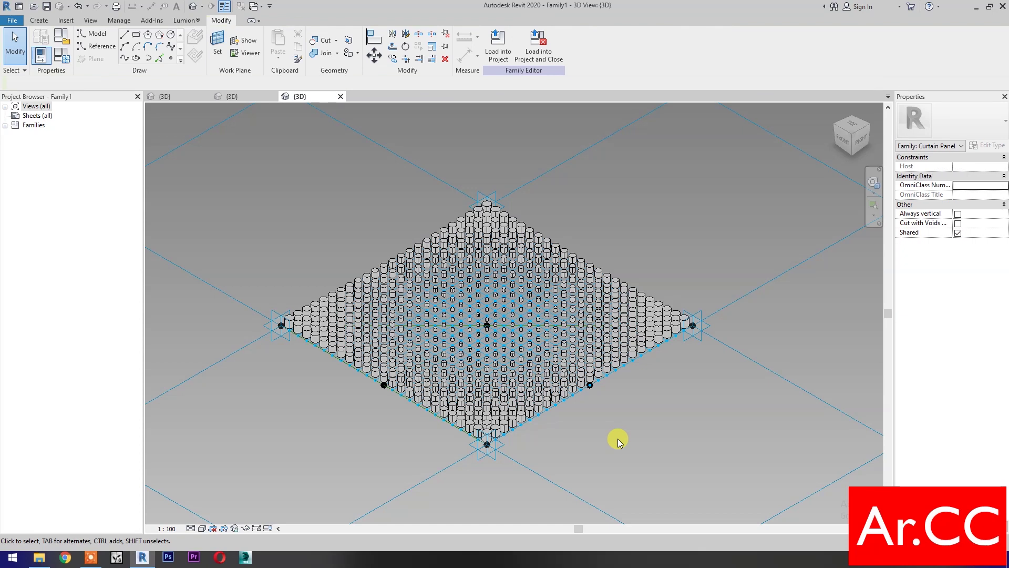
- Set the U Grid and V Grid family parameters to 6 each and apply the change to the family
middle_drag(617, 438, 790, 450)
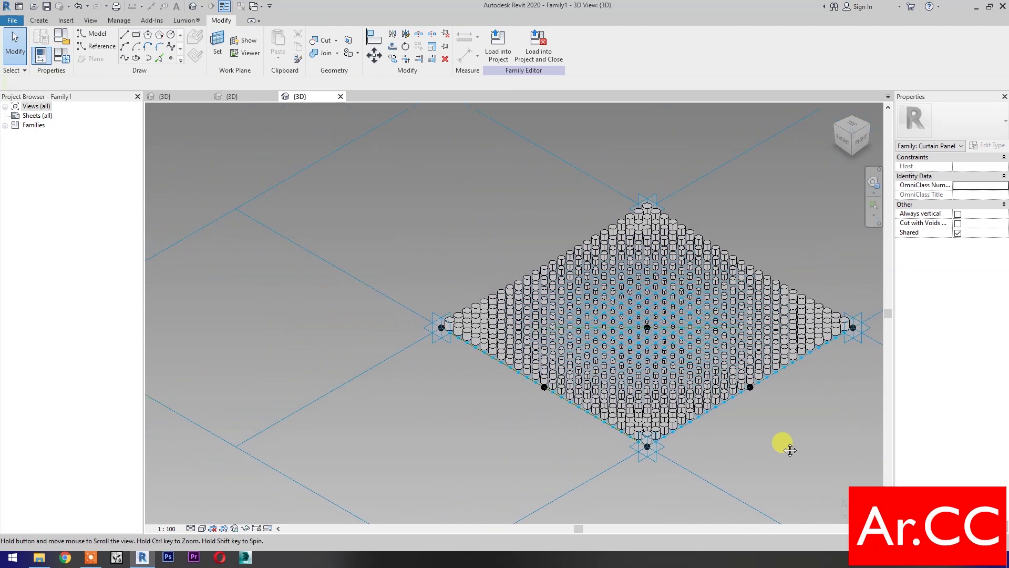
click(69, 59)
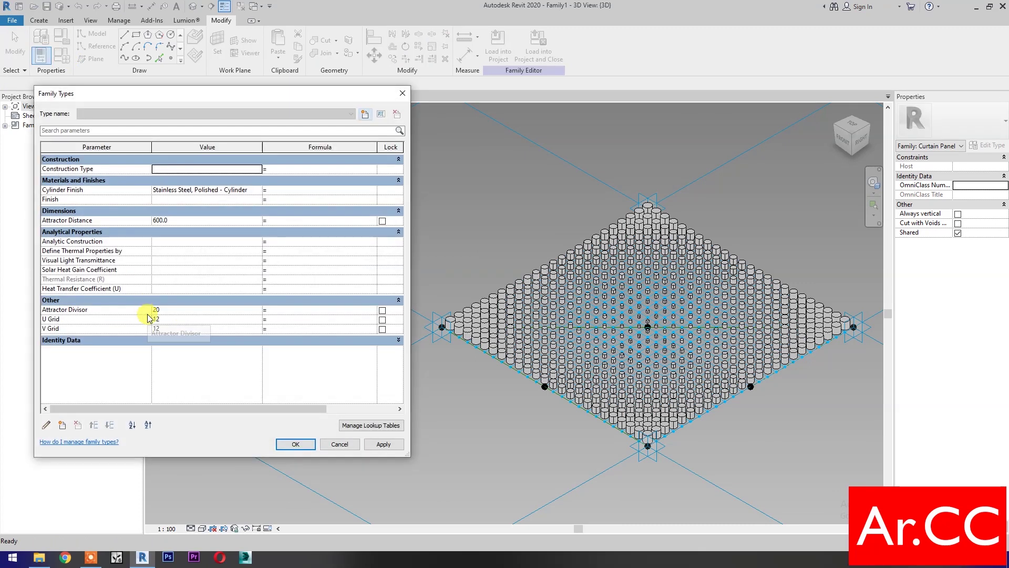
click(175, 320)
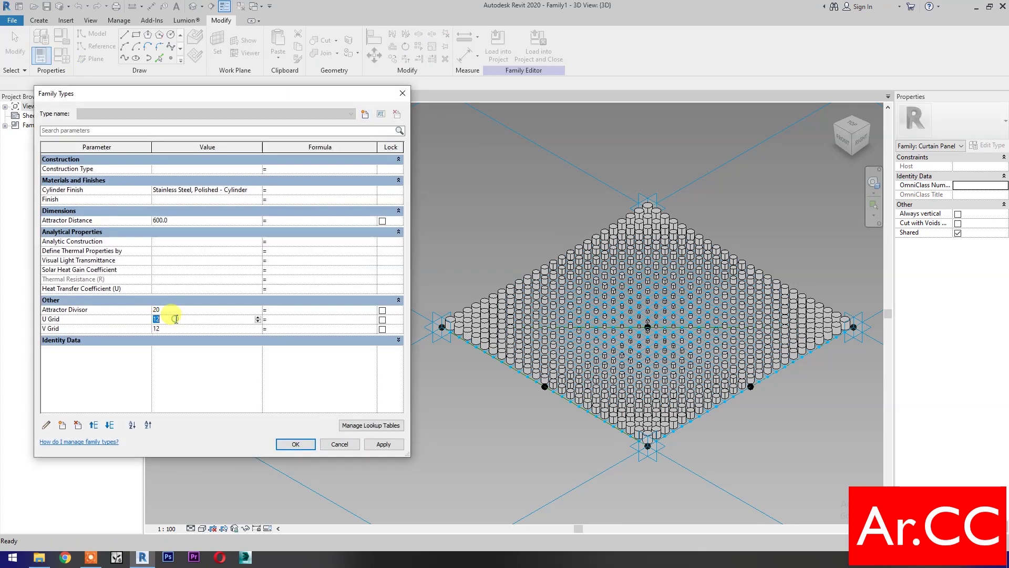
text(6)
click(177, 328)
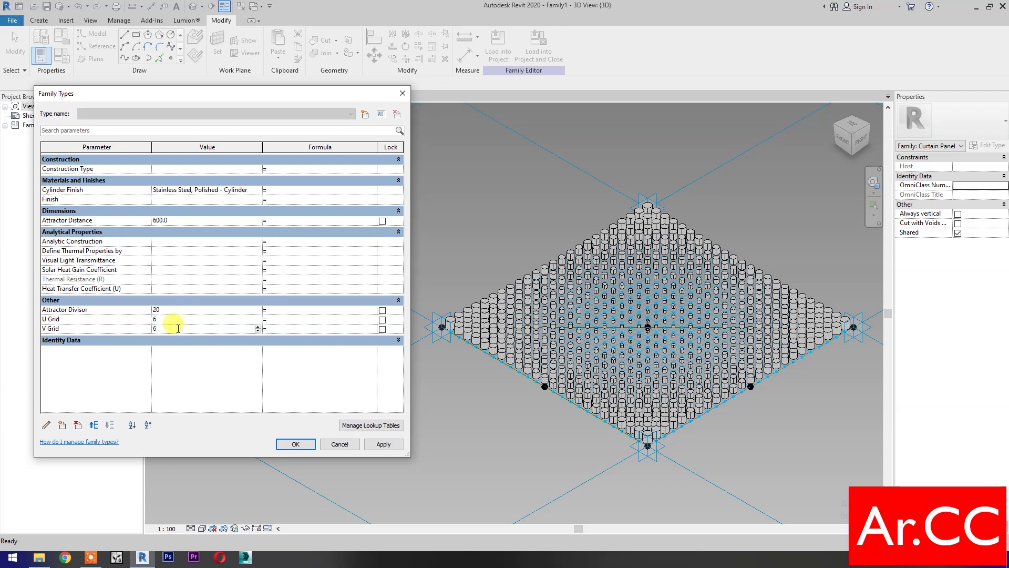
click(384, 444)
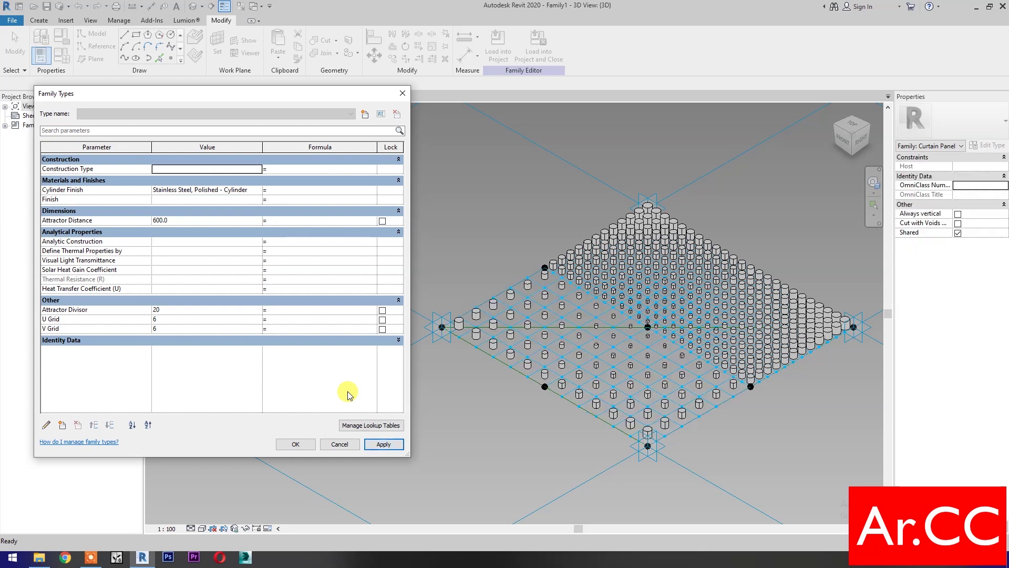
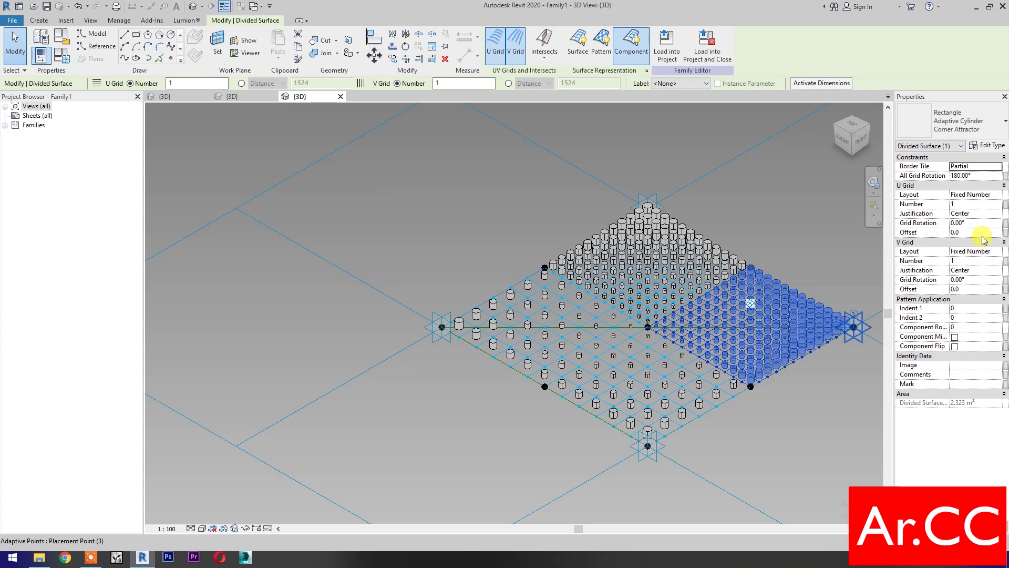
- Associate the back-right panel's Attractor Distance and Attractor Divisor with the existing family parameters of the same names
click(781, 406)
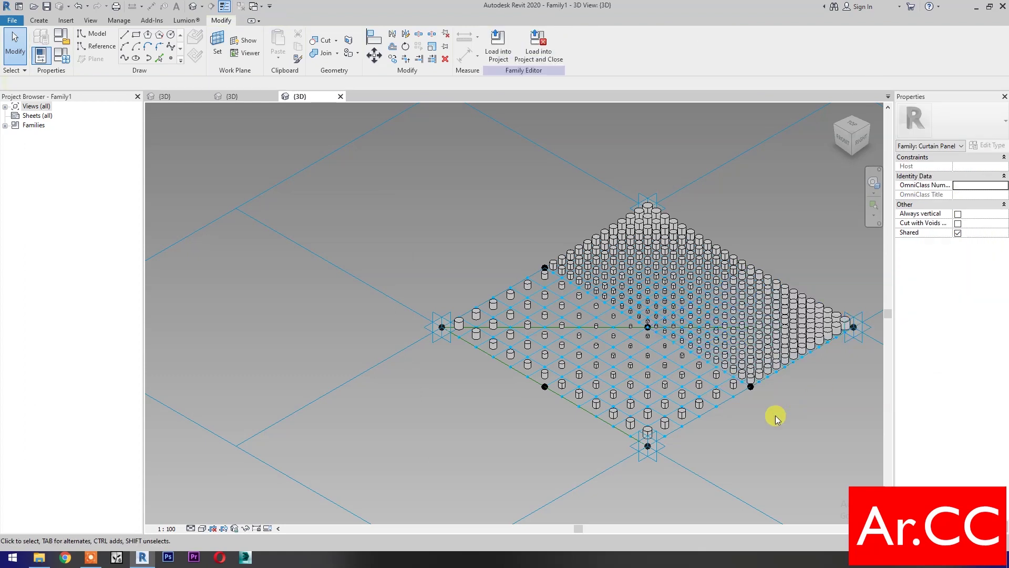
click(765, 343)
click(1005, 243)
click(586, 299)
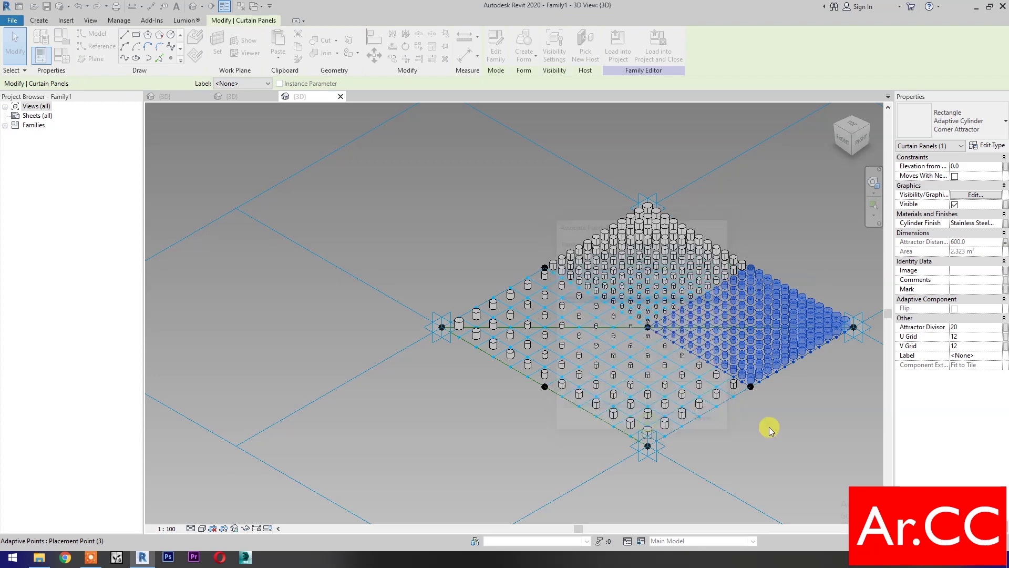
click(1005, 328)
click(583, 299)
click(662, 423)
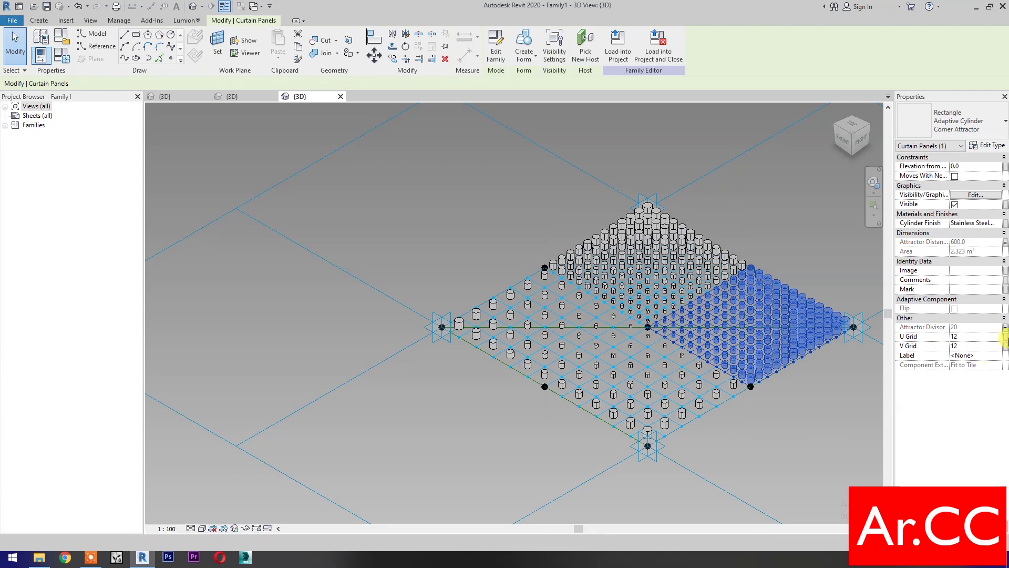
- Associate the back-right panel's U Grid and V Grid with the existing U Grid and V Grid family parameters, and deselect it
click(1005, 336)
click(570, 306)
click(663, 422)
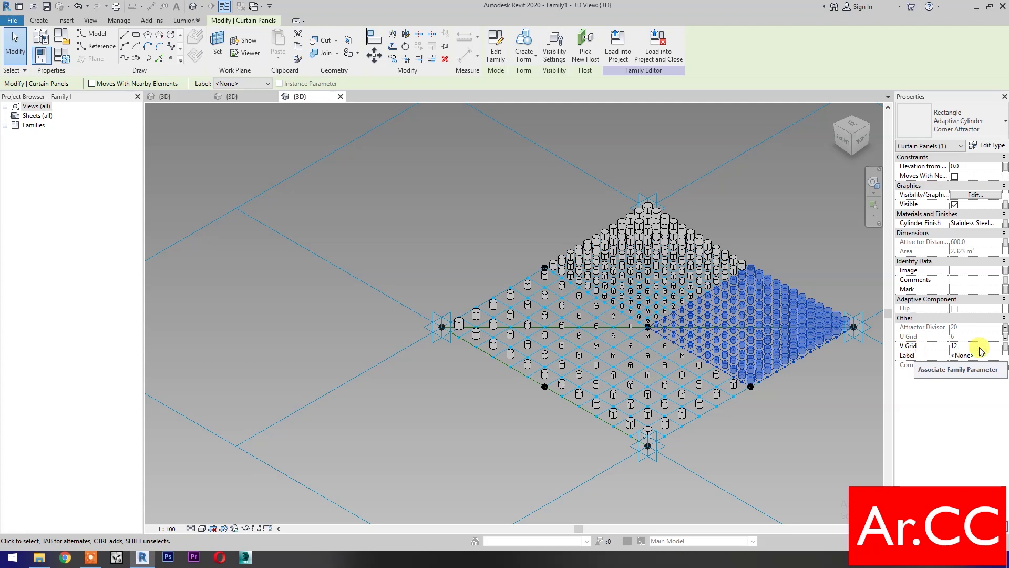
click(1005, 346)
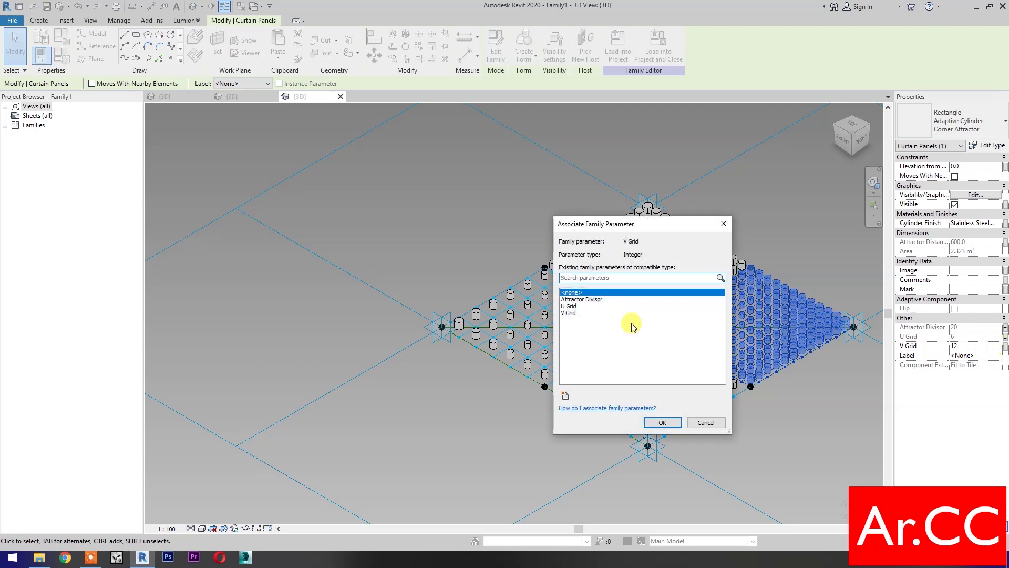
click(569, 312)
click(661, 421)
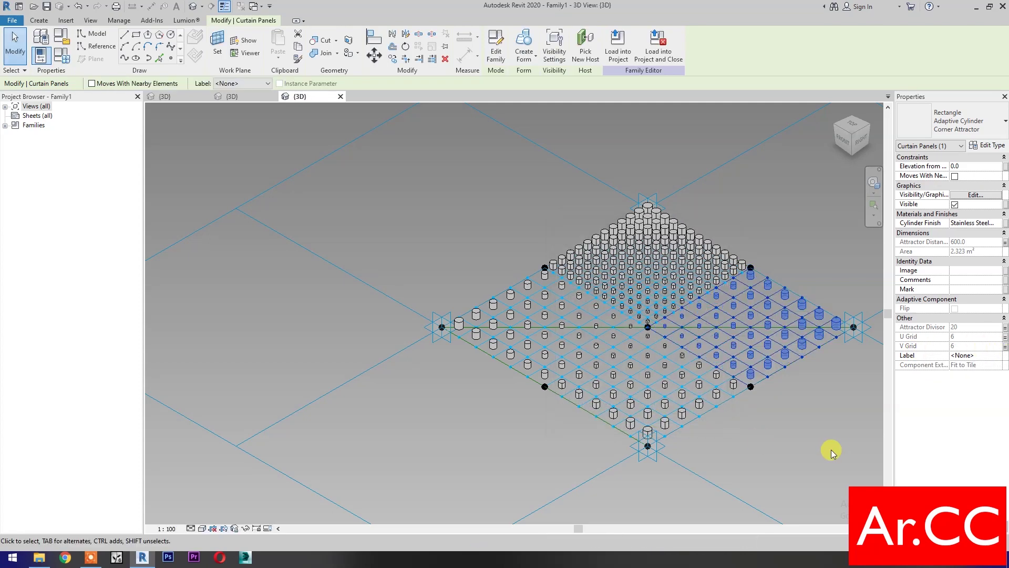
click(831, 449)
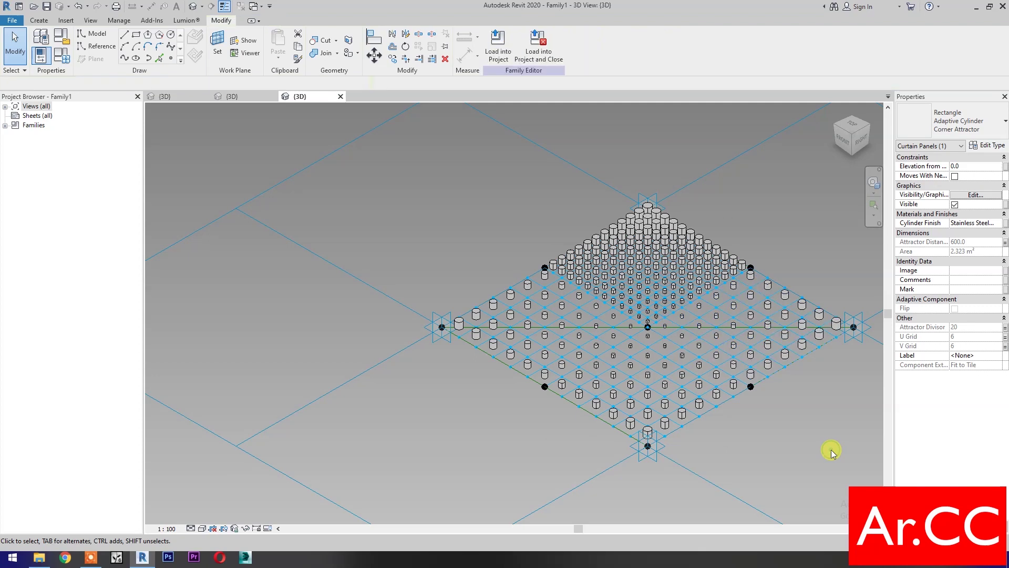
- Associate the back-left panel's Attractor Distance and Attractor Divisor with the existing family parameters of the same names
click(715, 268)
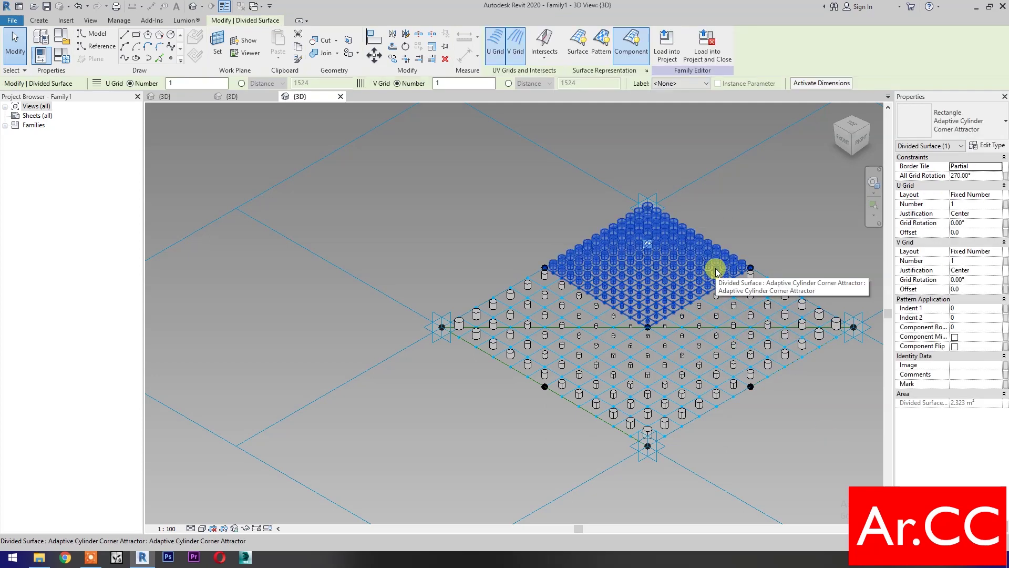
click(783, 419)
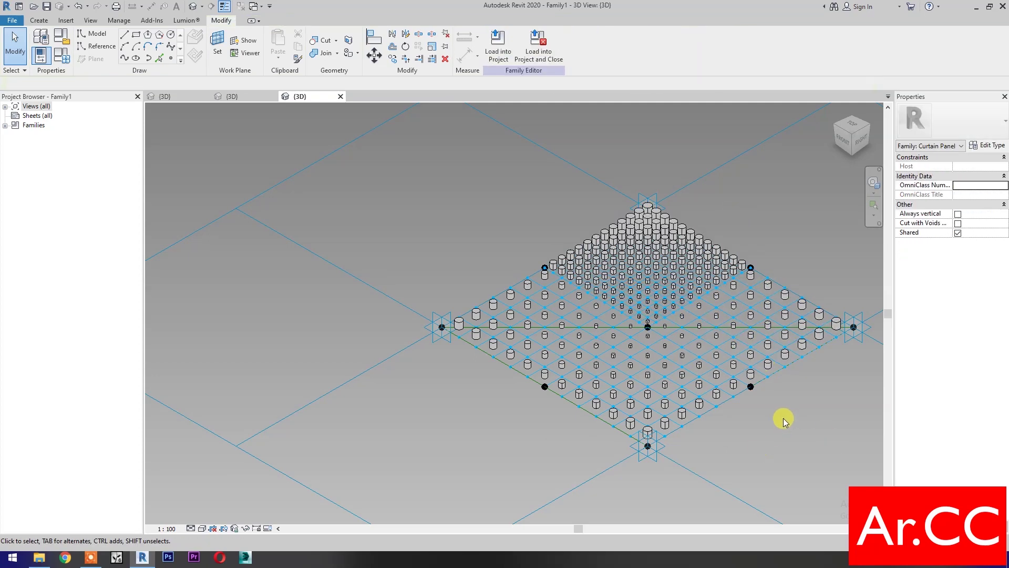
click(668, 269)
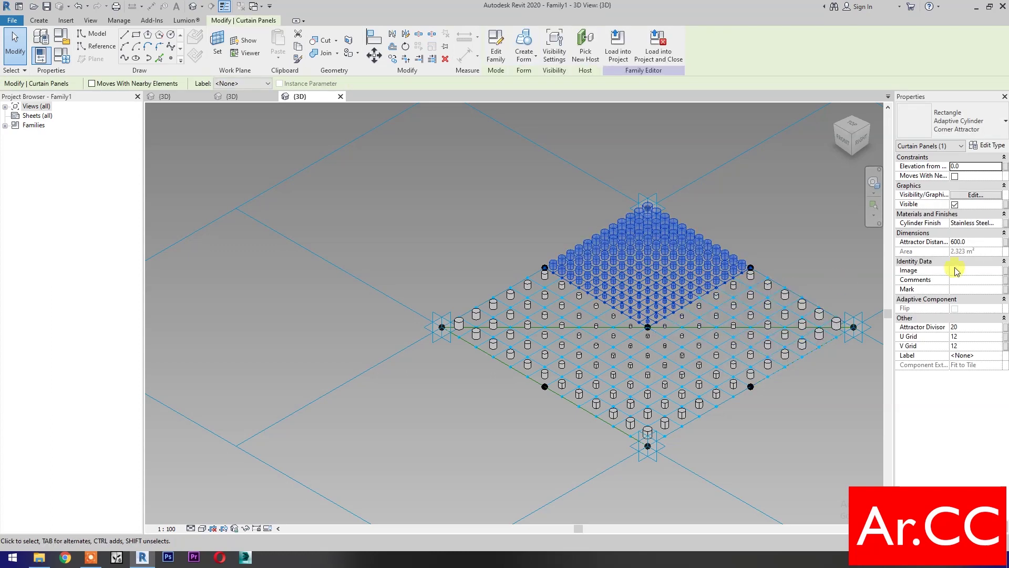
click(1005, 243)
click(584, 299)
click(661, 423)
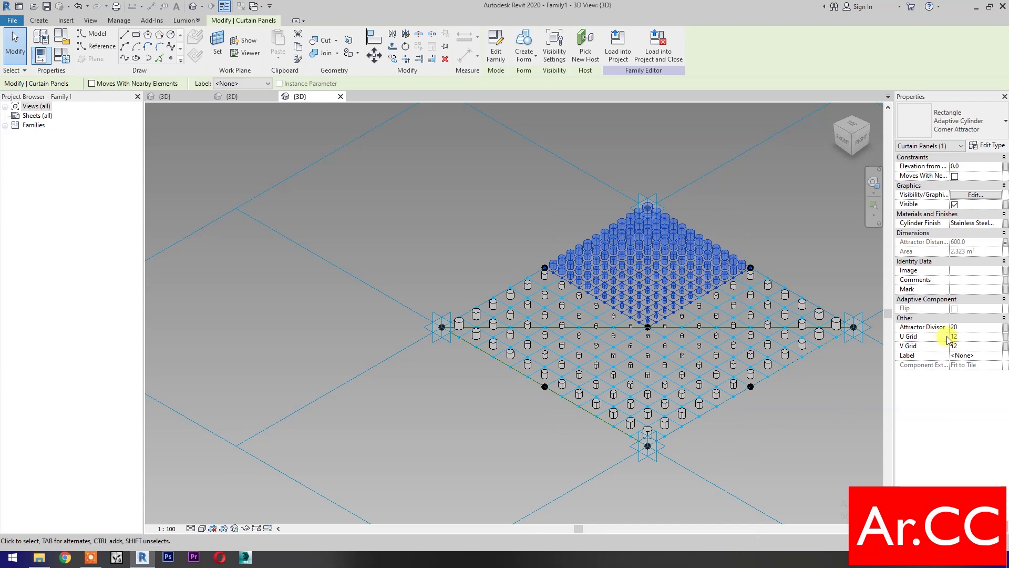
click(1005, 328)
click(585, 299)
click(660, 423)
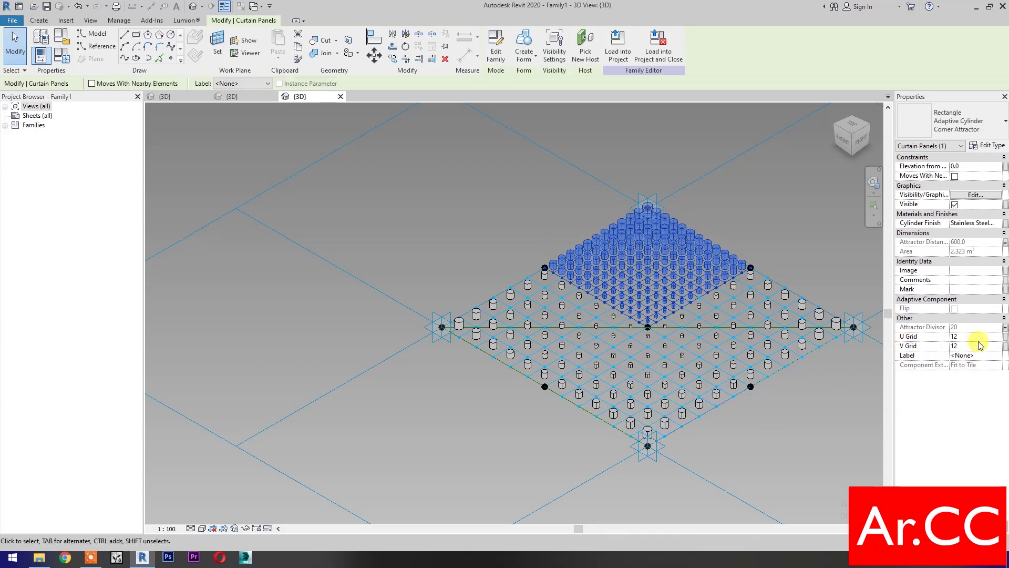
- Associate the back-left panel's U Grid and V Grid with the existing U Grid and V Grid family parameters
click(1005, 337)
click(583, 305)
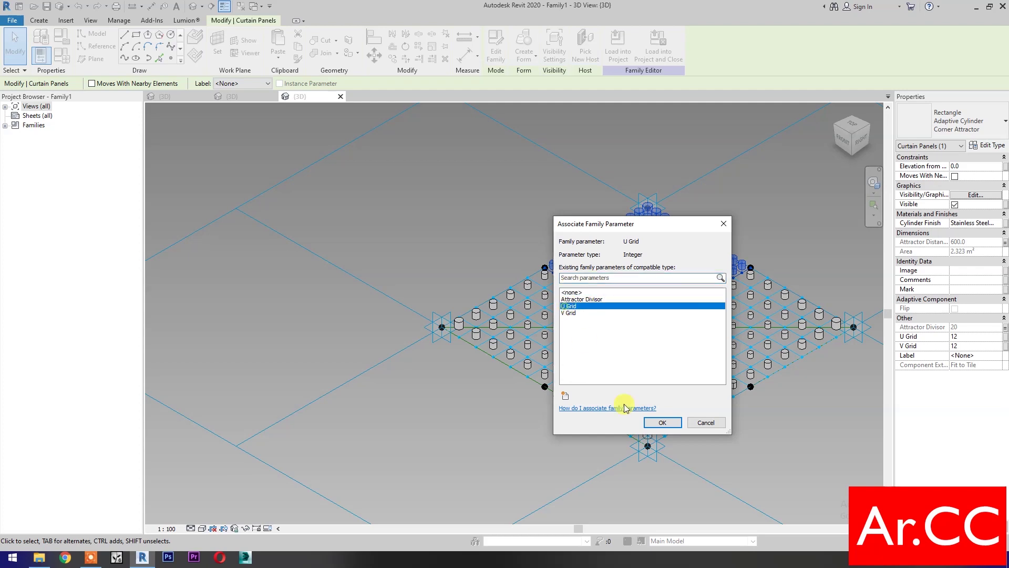
click(680, 423)
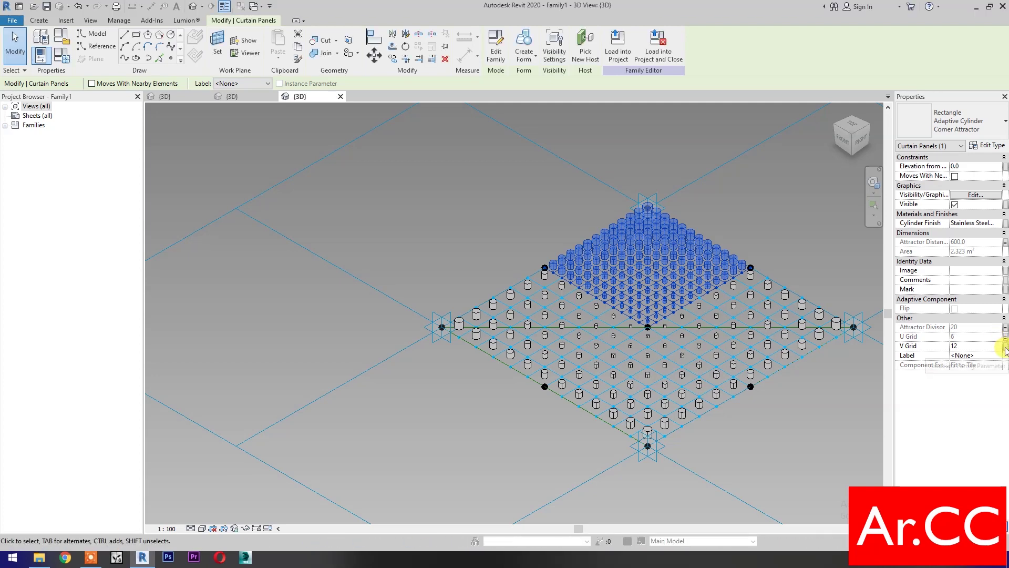
click(1005, 347)
click(573, 313)
click(662, 424)
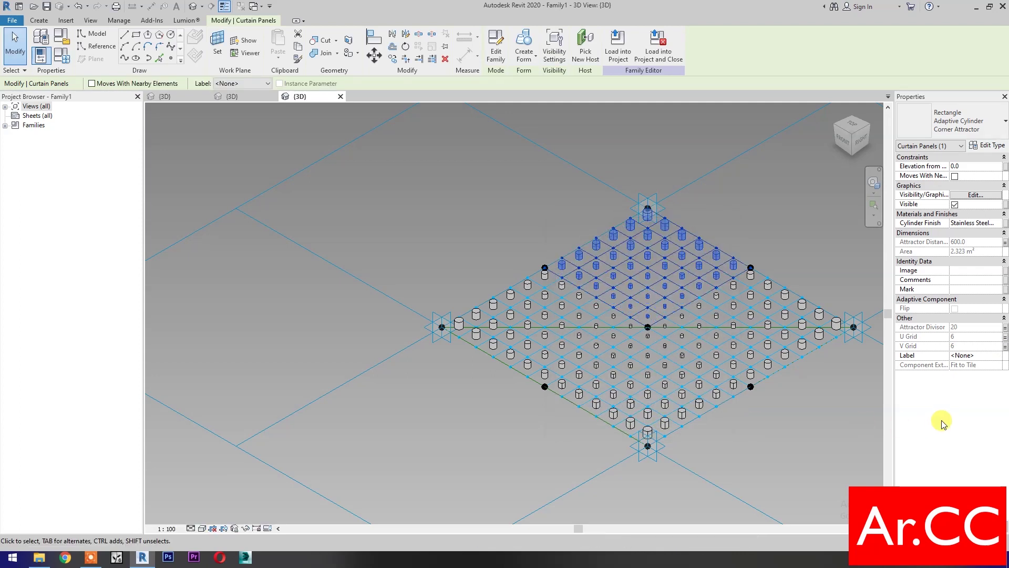
- Associate the back-left panel's Cylinder Finish with the existing Cylinder Finish family parameter, and deselect the panel
click(1005, 224)
click(581, 299)
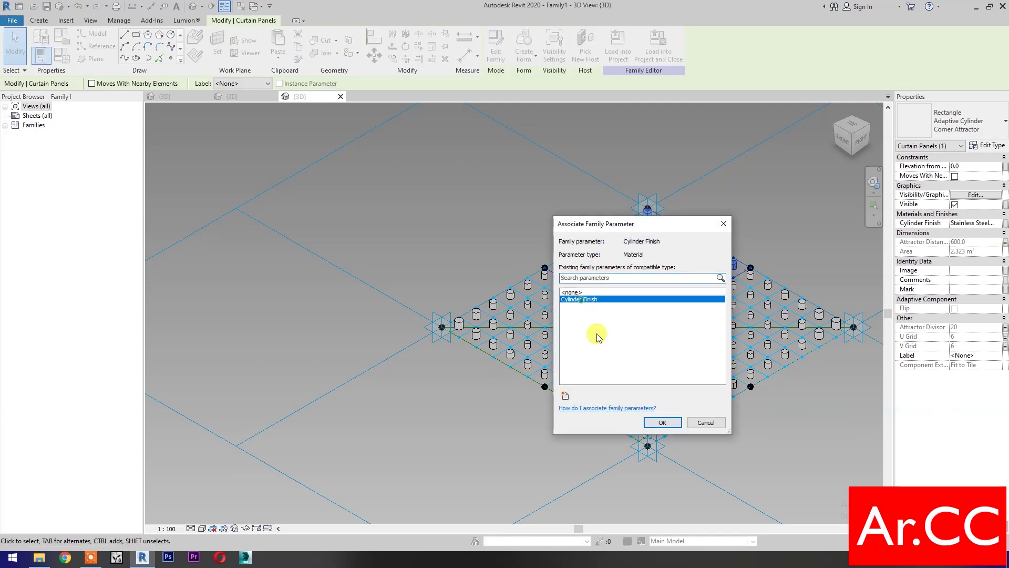
click(652, 422)
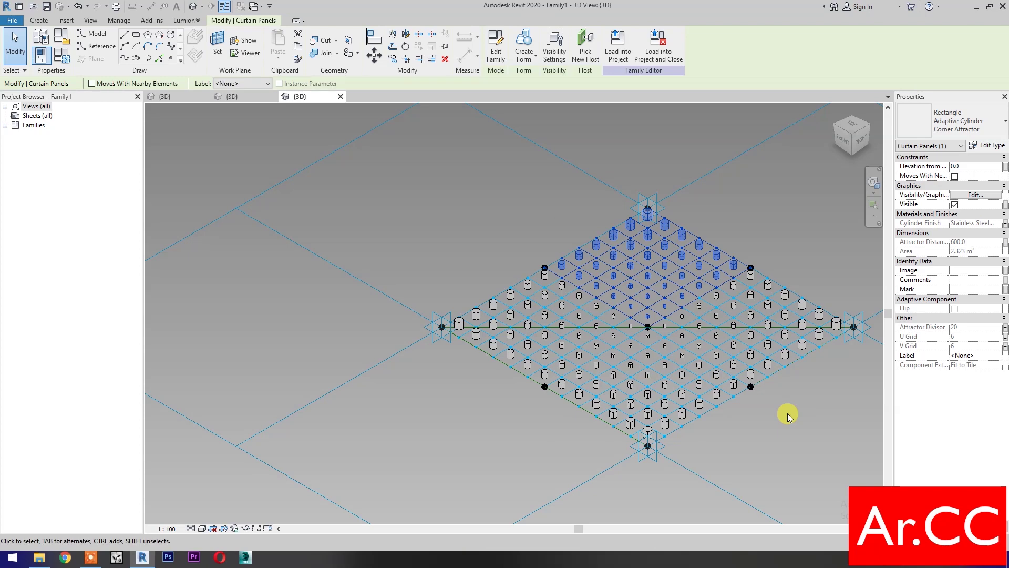
click(787, 413)
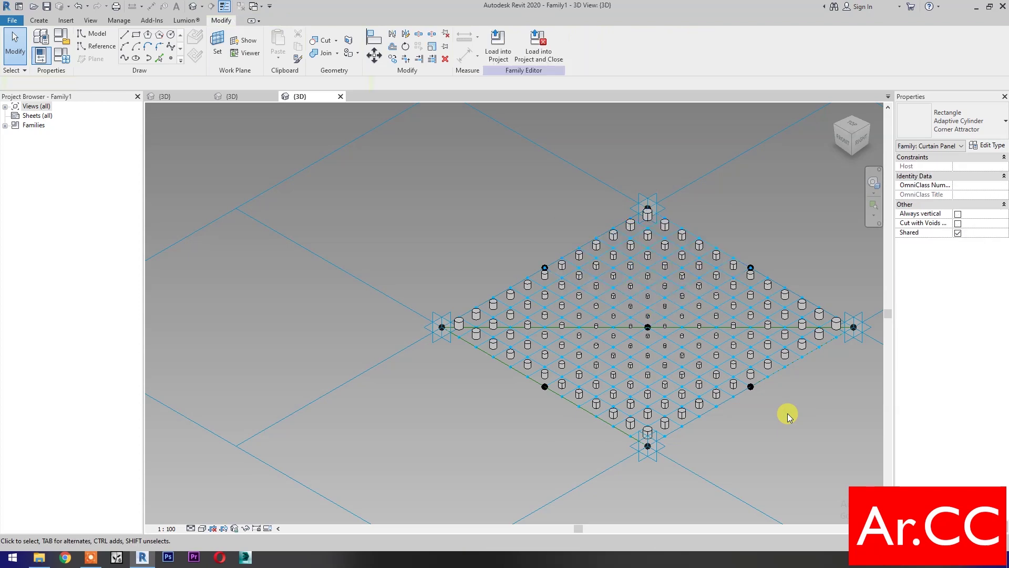
- Associate the back-right panel's Cylinder Finish with the existing Cylinder Finish family parameter, and deselect the panel
click(774, 355)
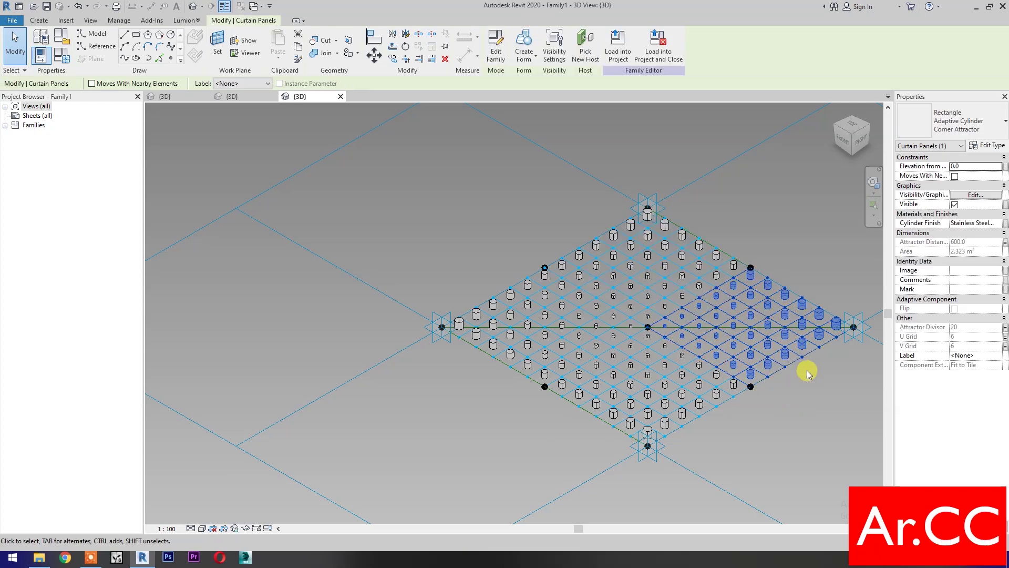
click(1005, 223)
click(579, 299)
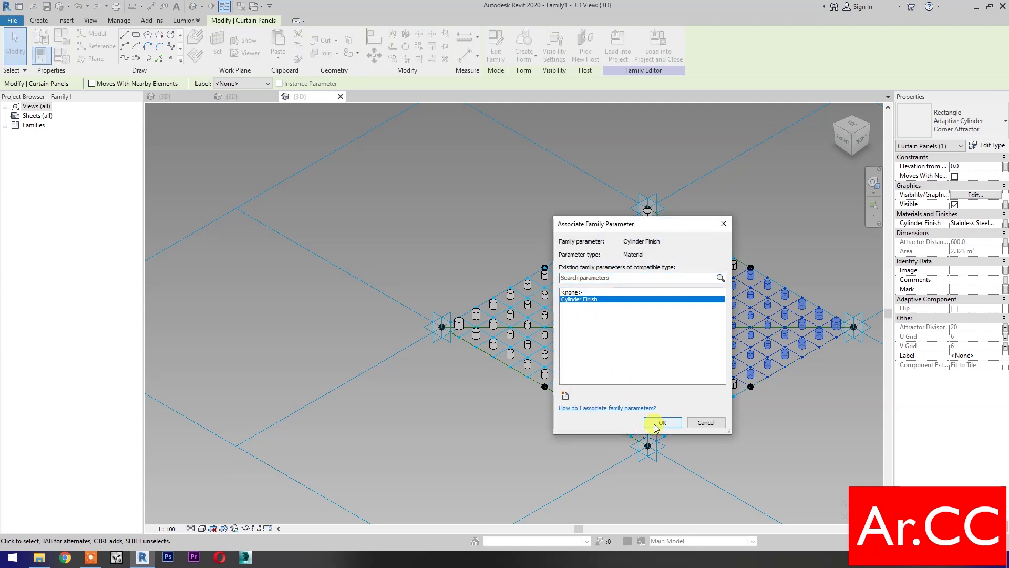
click(660, 423)
click(755, 446)
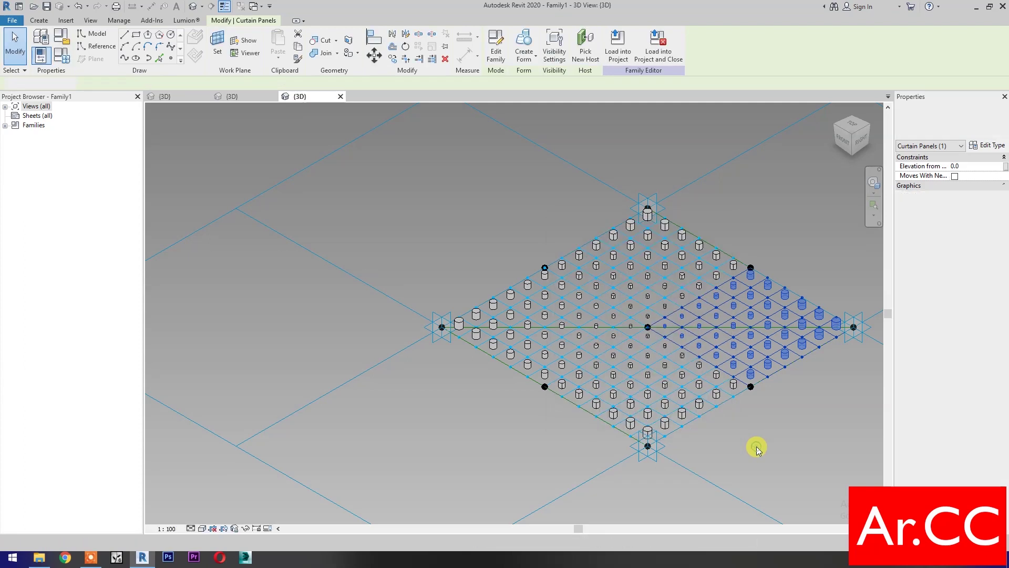
- Associate the front-right panel's Cylinder Finish with the Cylinder Finish family parameter, and check the front-left panel's parameter associations
click(697, 400)
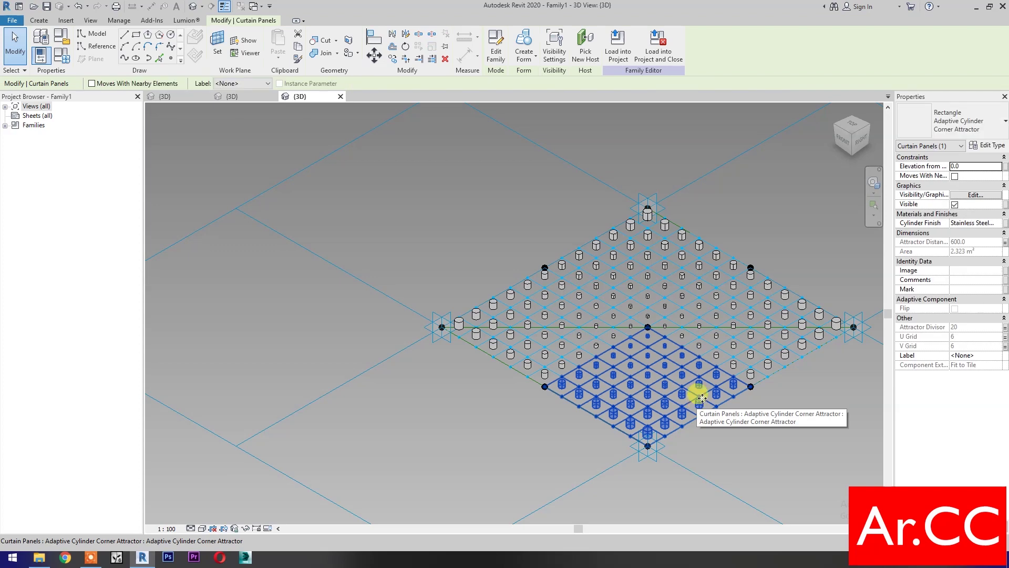
click(1005, 223)
click(583, 299)
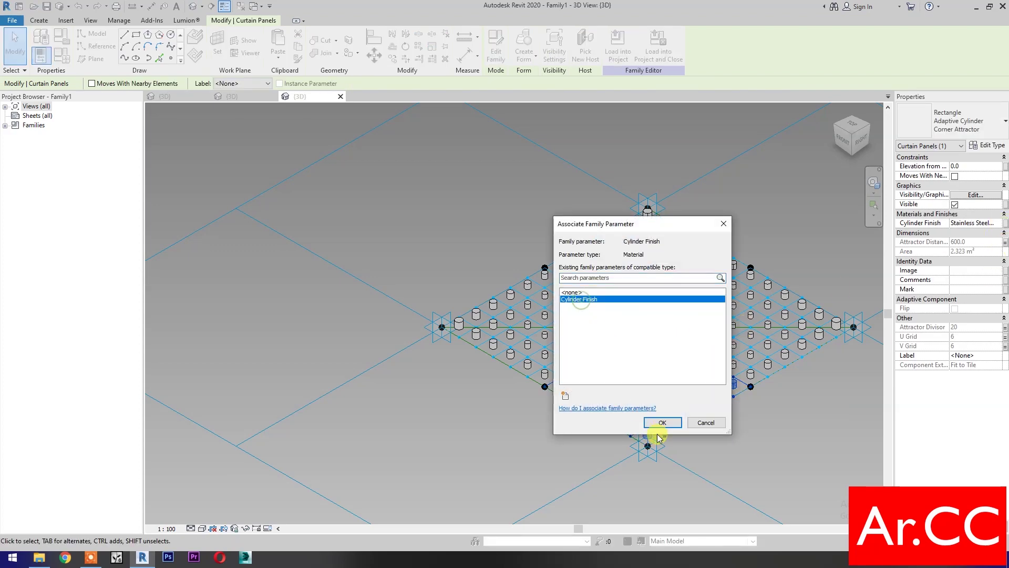
click(657, 421)
click(718, 447)
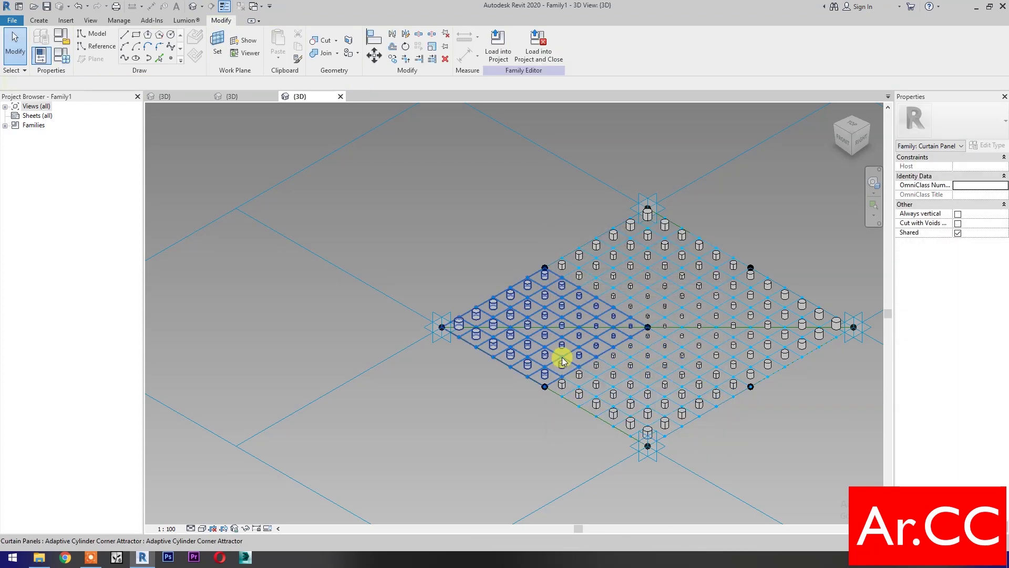
click(562, 359)
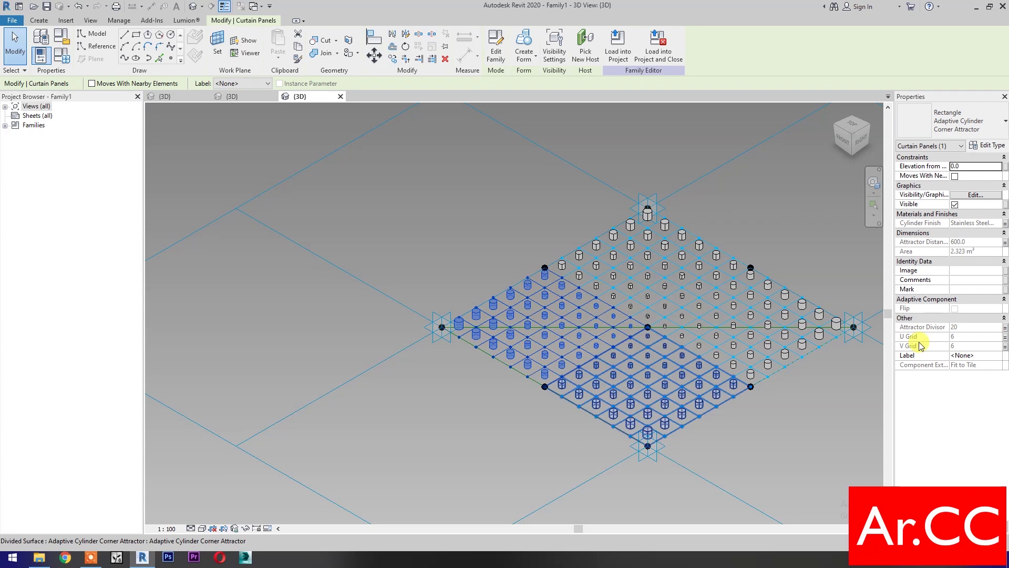
click(824, 439)
- Set the U Grid family parameter to 10 and apply it to test how the four panels' grids line up
click(41, 54)
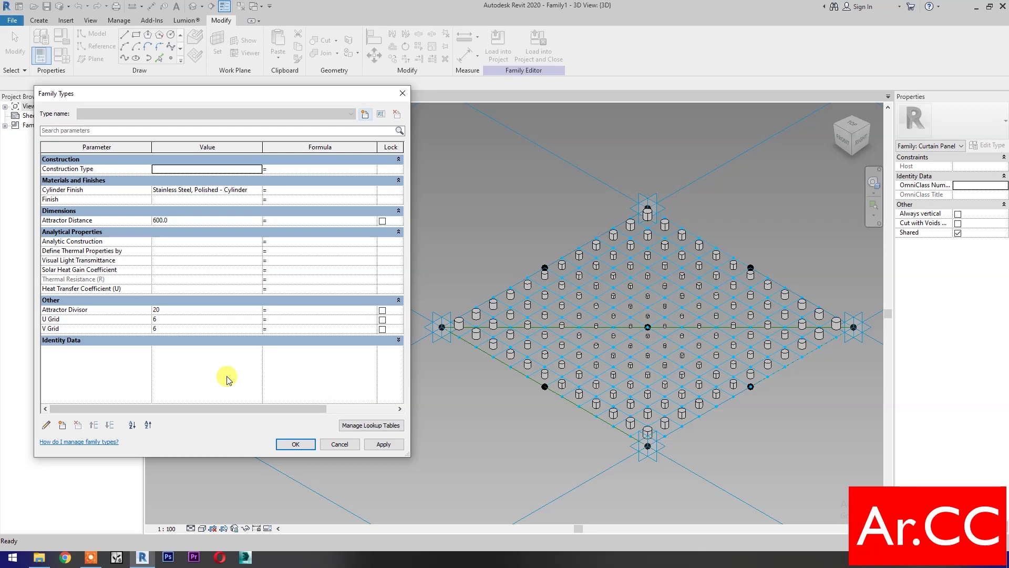
click(178, 319)
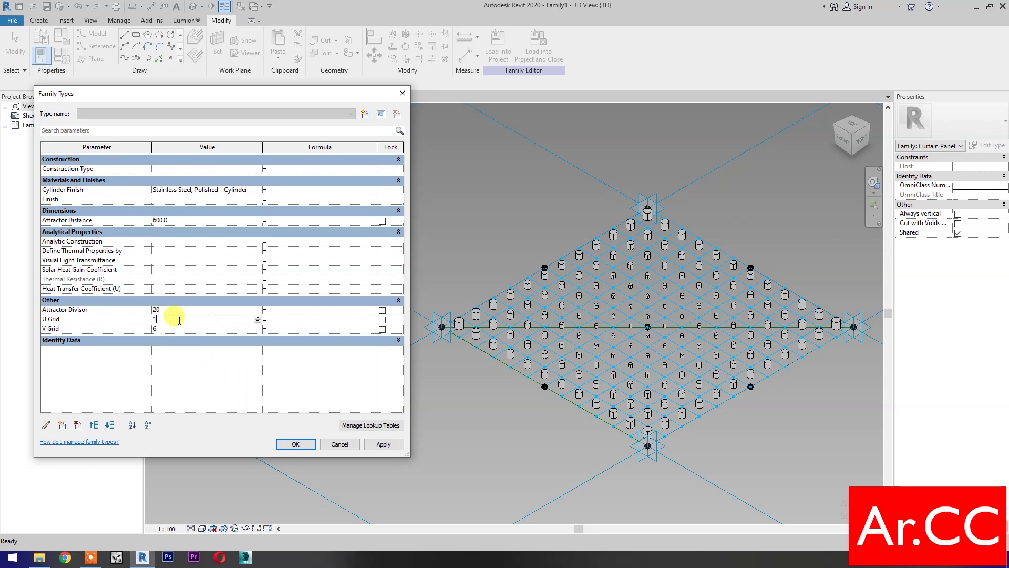
text(10)
click(387, 444)
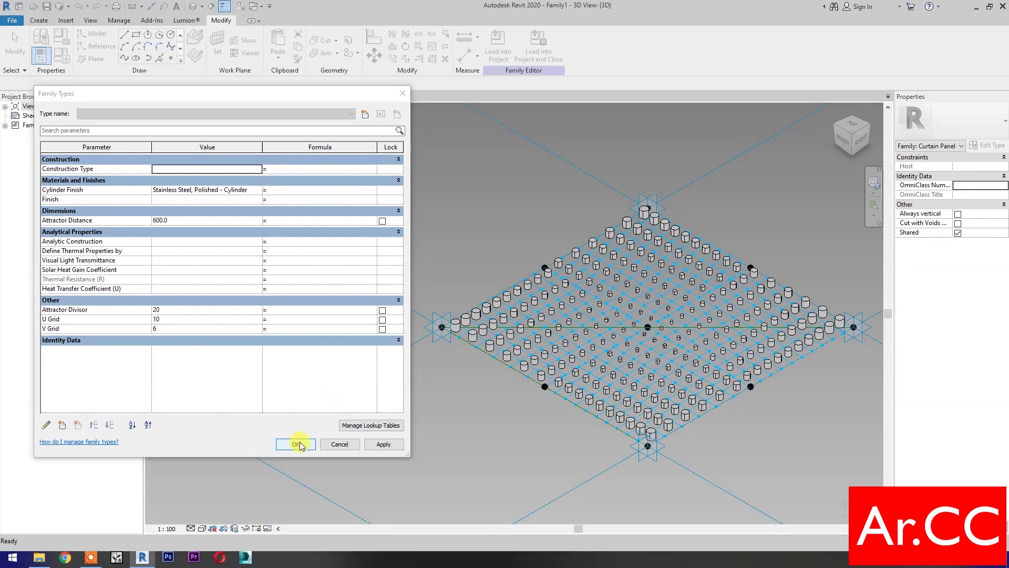
click(297, 444)
scroll(534, 449, up, 2)
middle_drag(581, 454, 530, 462)
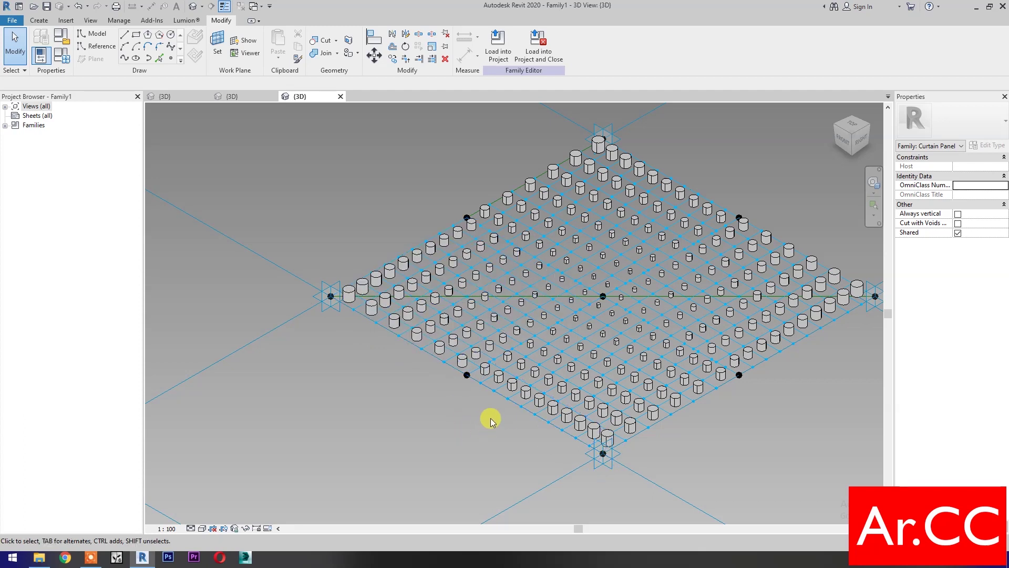
- Swap the front-right panel's grid associations: U Grid to the V Grid family parameter and V Grid to the U Grid parameter
click(560, 421)
click(562, 412)
click(560, 409)
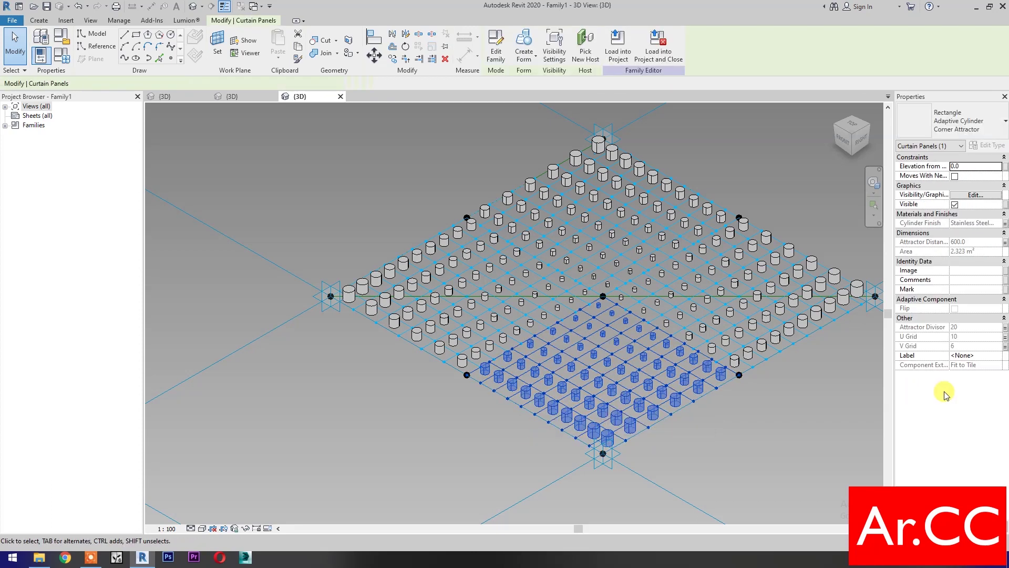
click(1005, 337)
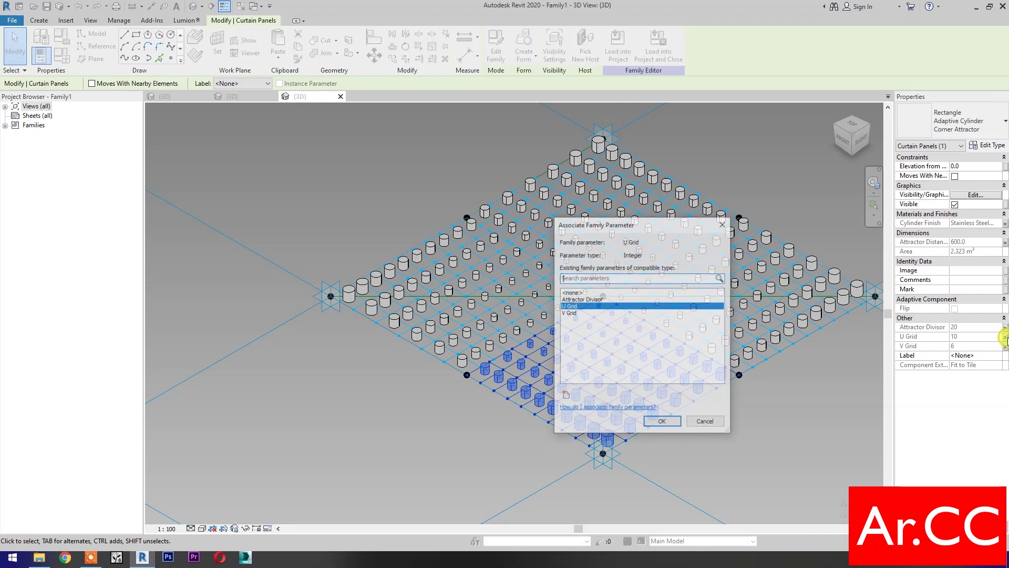
click(573, 313)
click(676, 424)
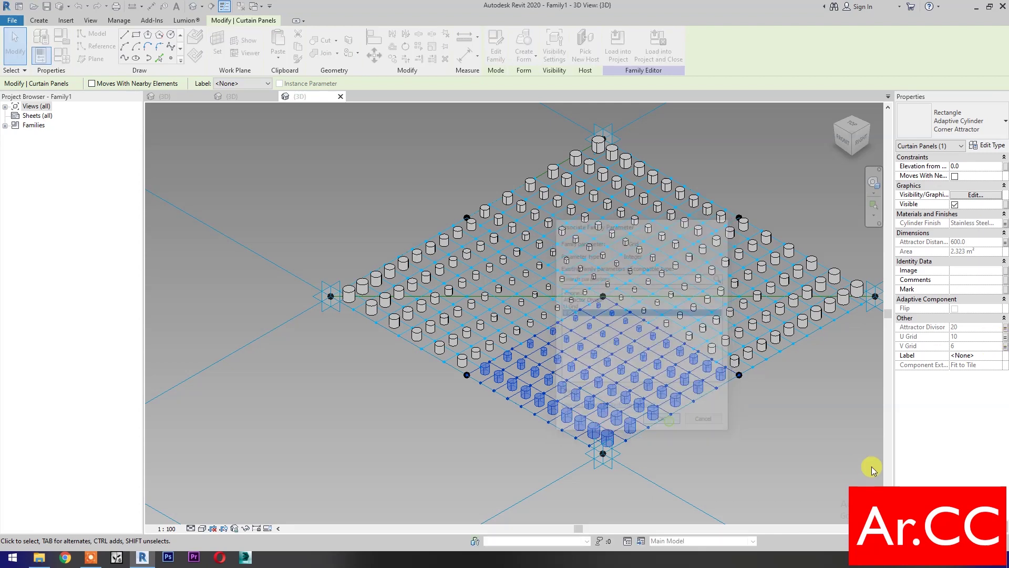
click(1005, 346)
click(565, 312)
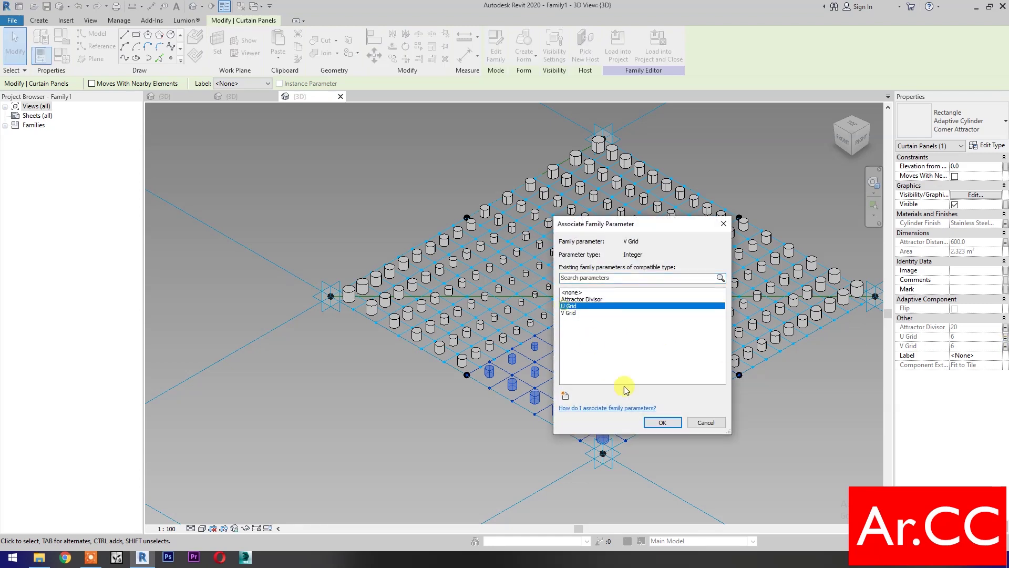
click(652, 421)
click(426, 434)
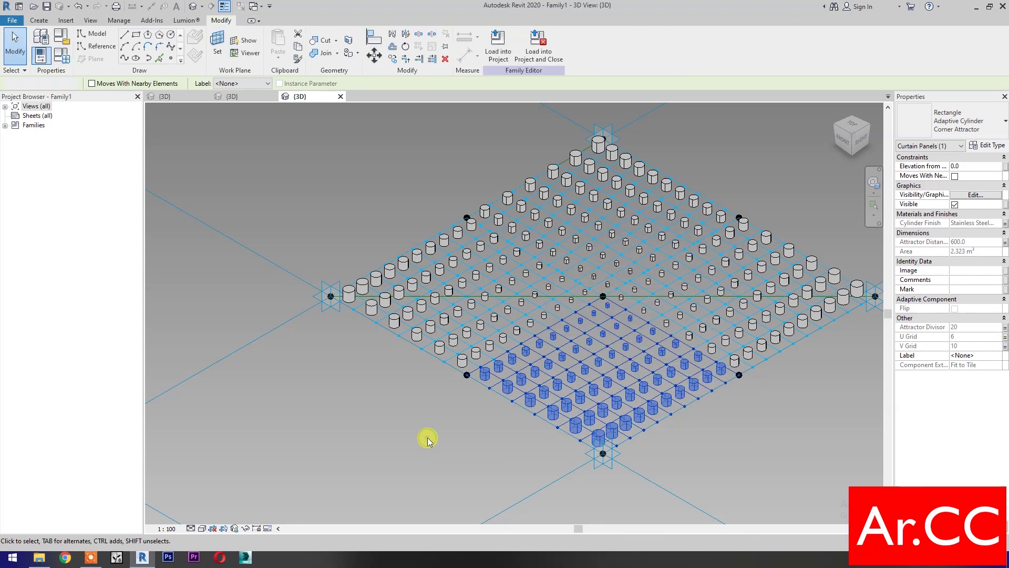
- Swap the back-left panel's grid associations: U Grid to the V Grid family parameter and V Grid to the U Grid parameter
click(614, 222)
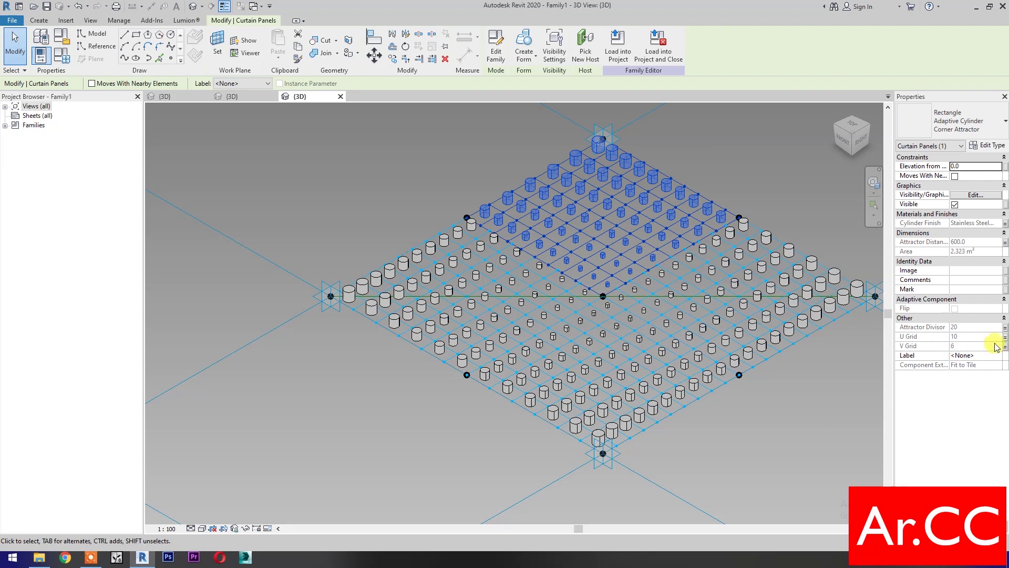
click(1005, 337)
click(570, 312)
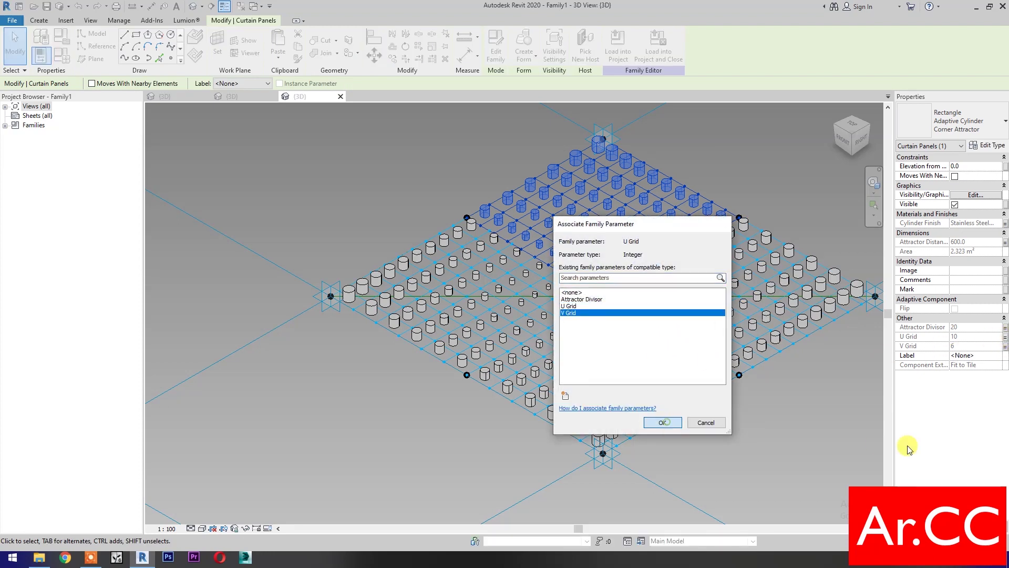
click(1004, 347)
click(612, 314)
click(672, 423)
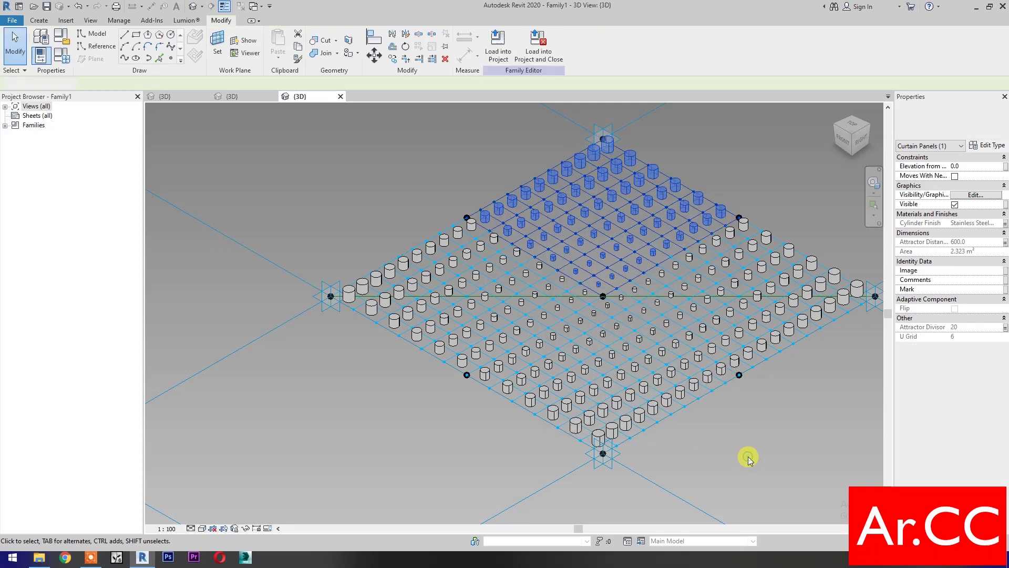
click(749, 457)
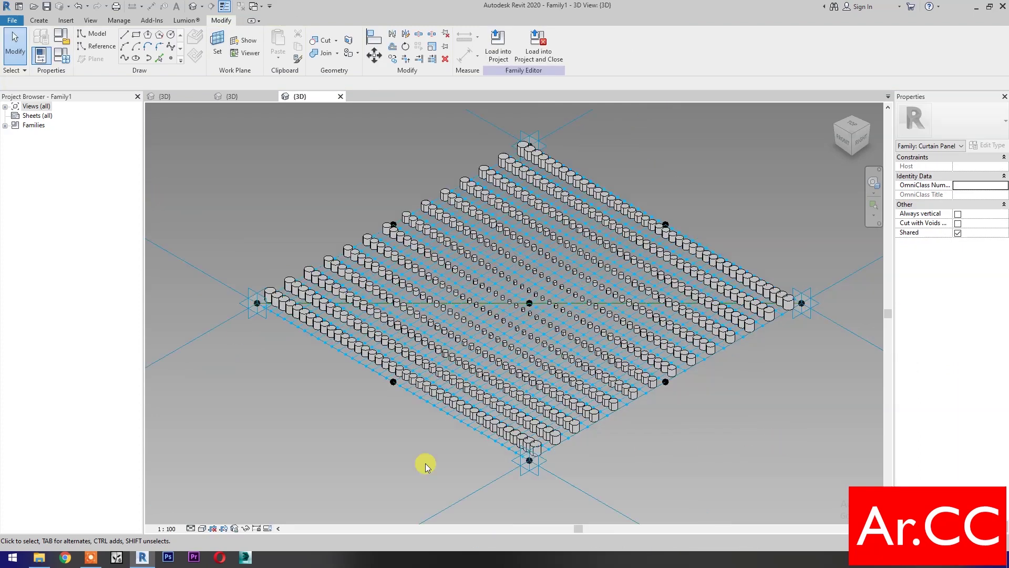
- Save the family to the Desktop as Adaptive Cylinder Center Attractor and load it into the 123Design project, closing the family
click(47, 7)
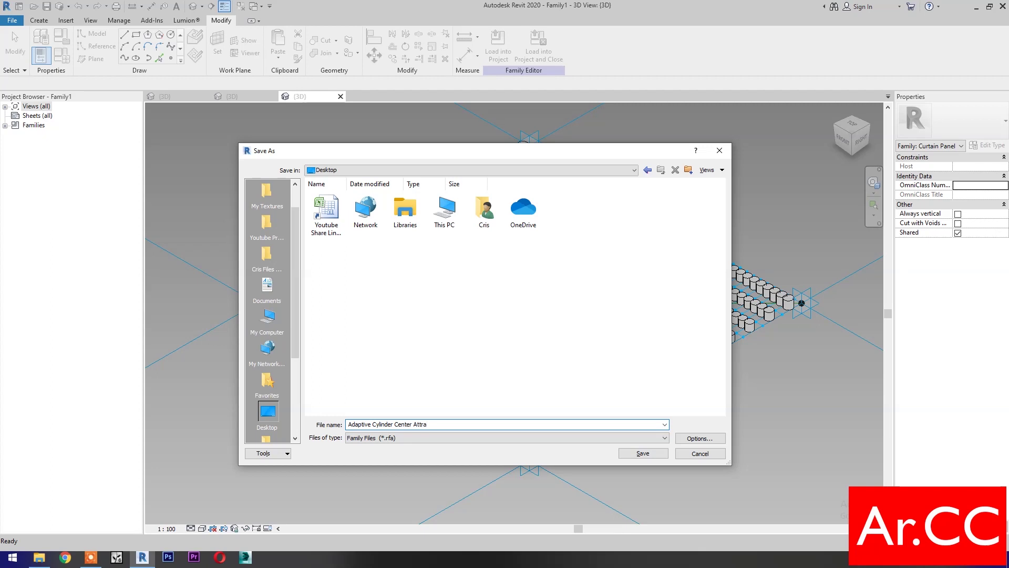
click(641, 455)
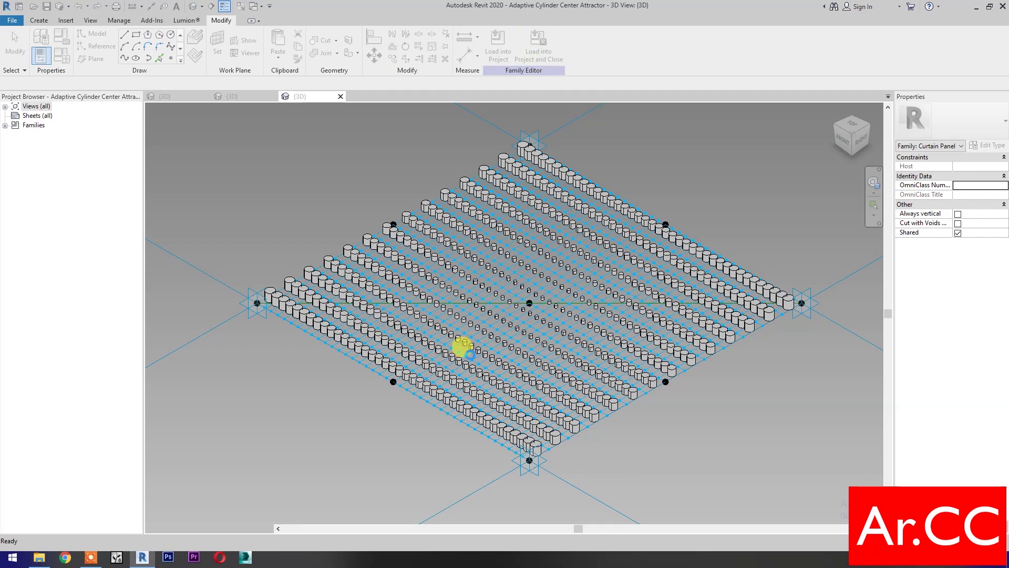
key(ctrl+Tab)
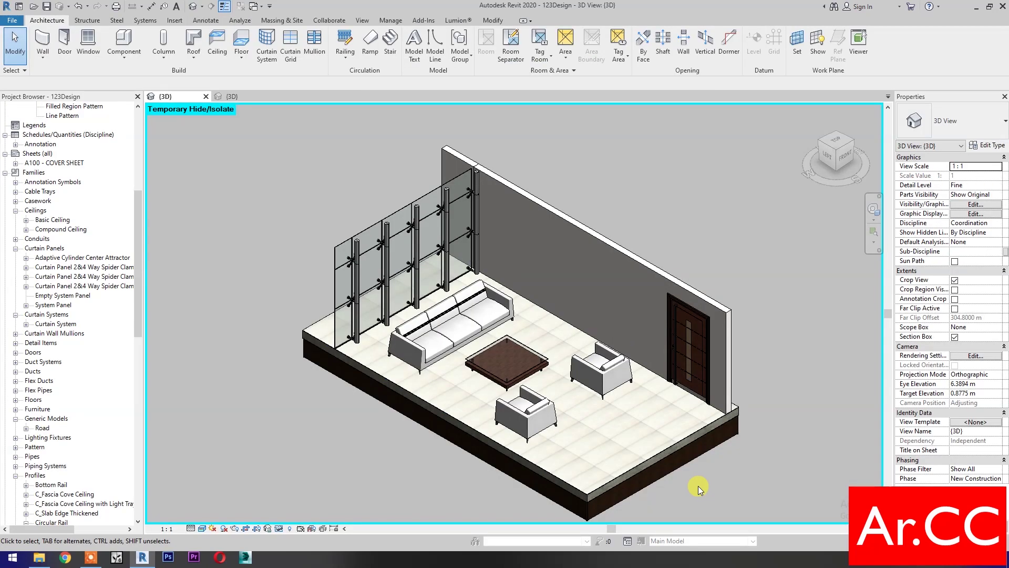
- Open the Level 1 floor plan and draw a vertical reference plane along the room's right-hand wall beside the glass partition
drag(135, 238, 137, 154)
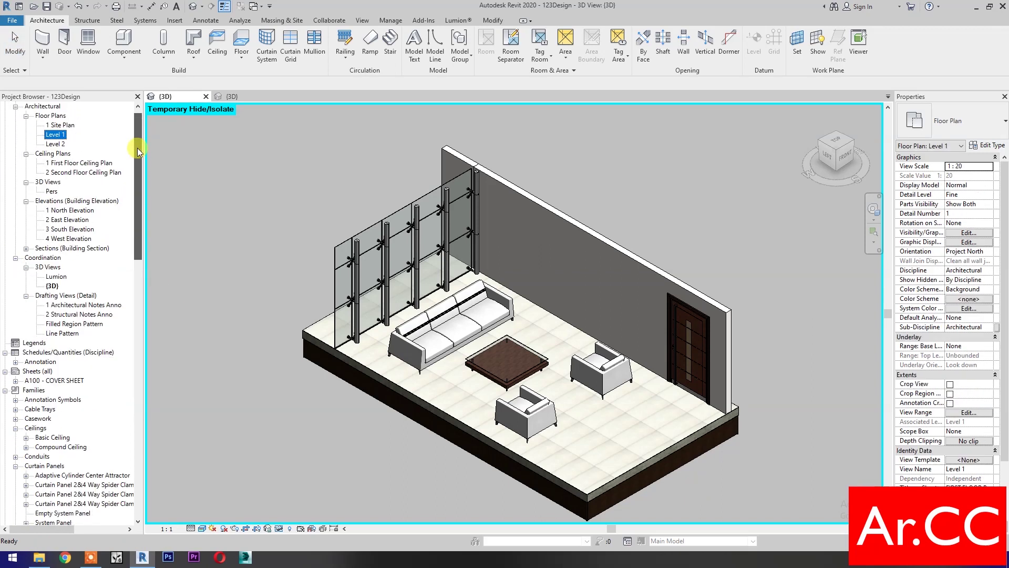
double_click(56, 144)
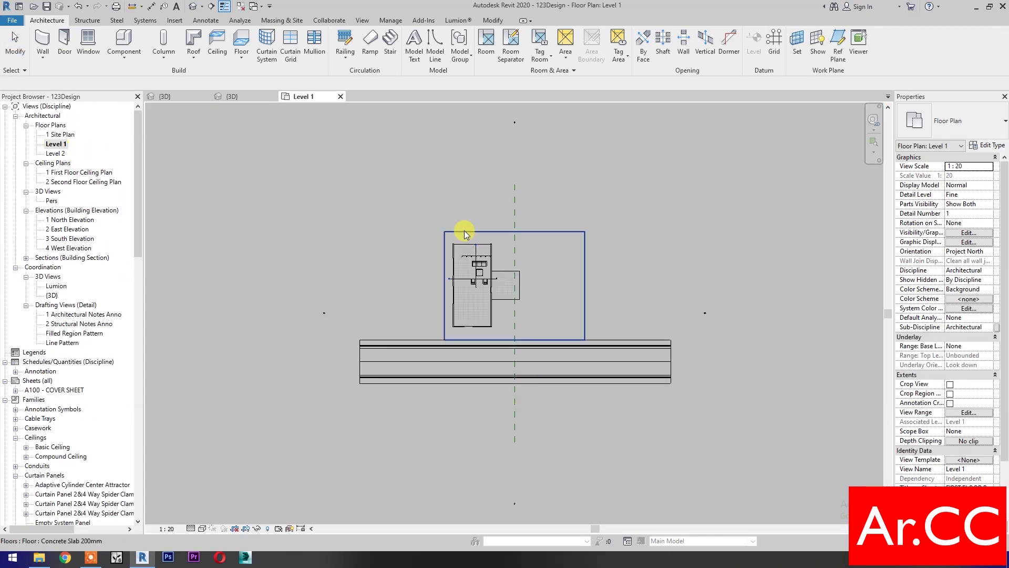
scroll(465, 230, up, 6)
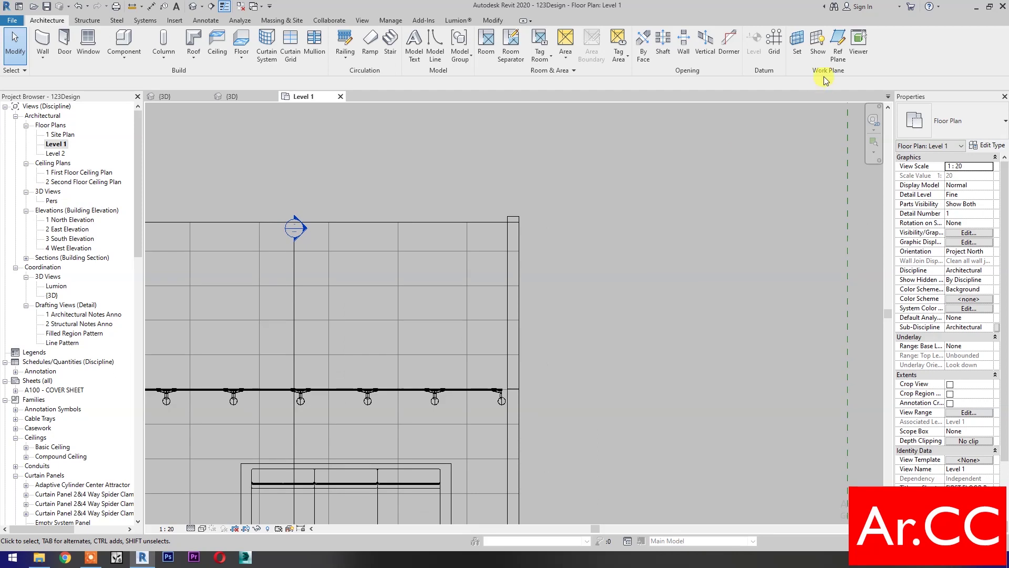
click(838, 45)
click(506, 162)
scroll(522, 288, down, 3)
scroll(509, 447, down, 4)
key(Escape)
key(Escape)
scroll(549, 269, up, 3)
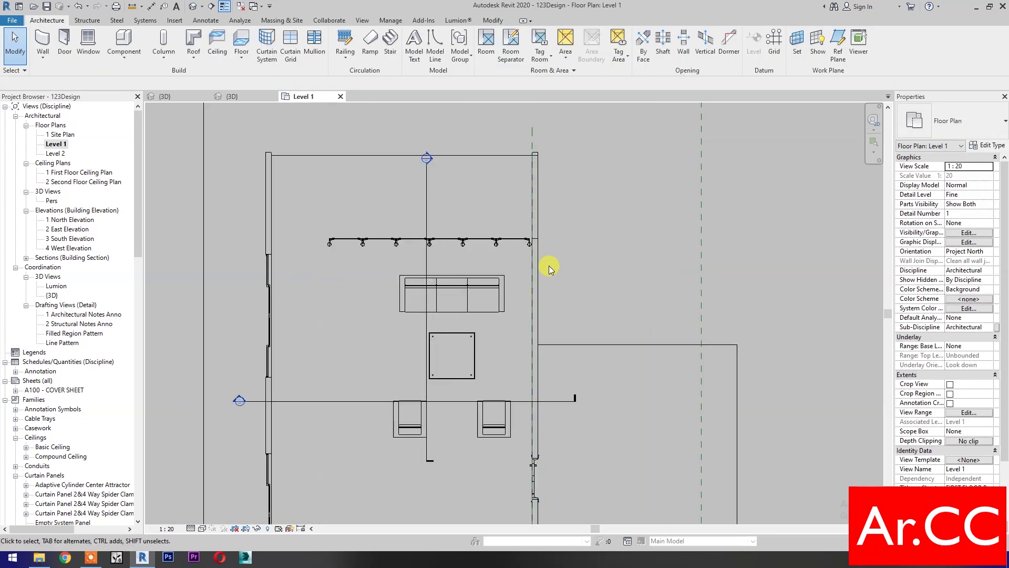
- Name the new reference plane along the right-hand wall Ref XXX
click(533, 135)
click(958, 185)
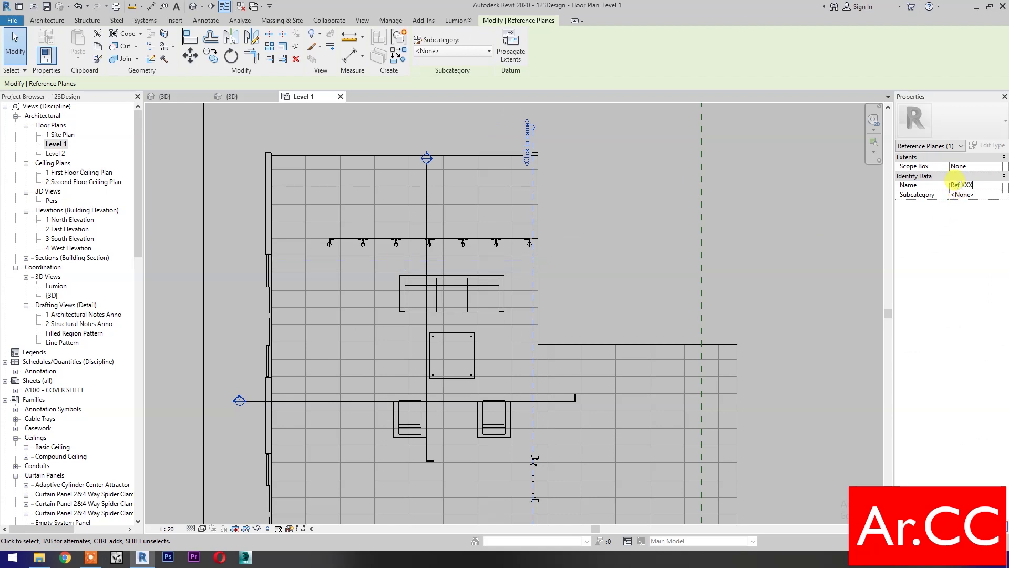
click(650, 279)
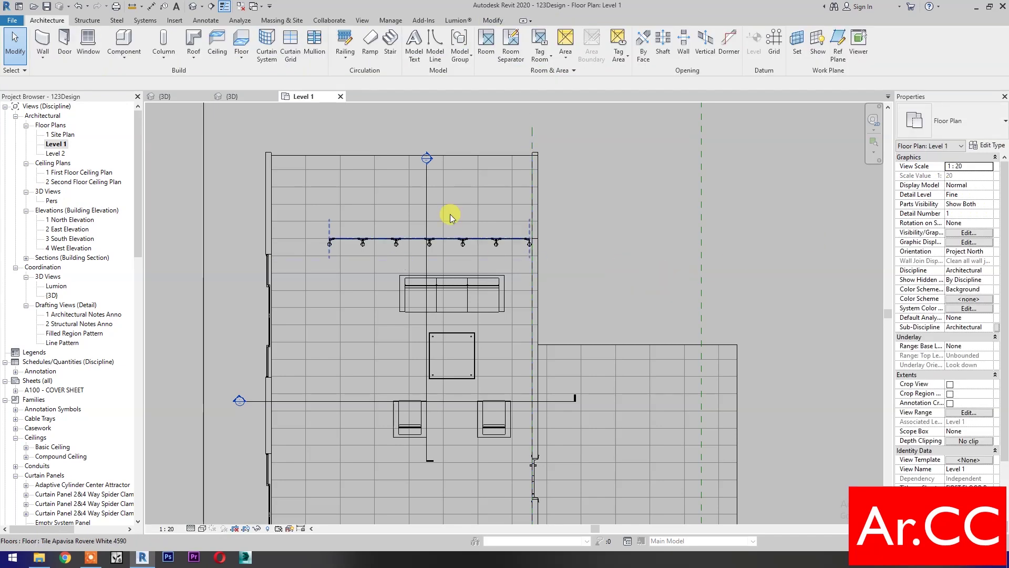
- In the Section 2 view, show mass form and floors and start an in-place mass with its default name
double_click(428, 158)
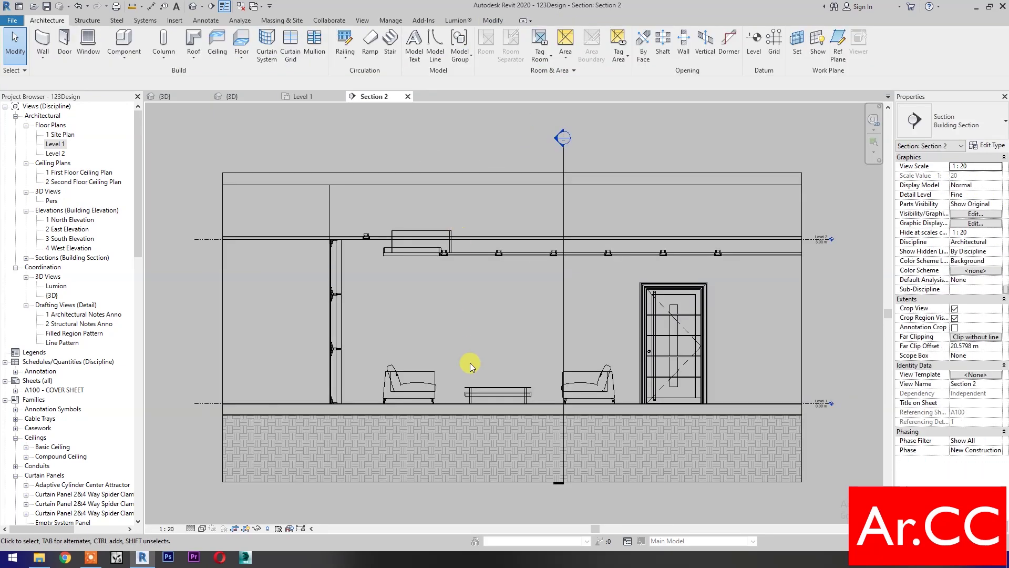
click(283, 21)
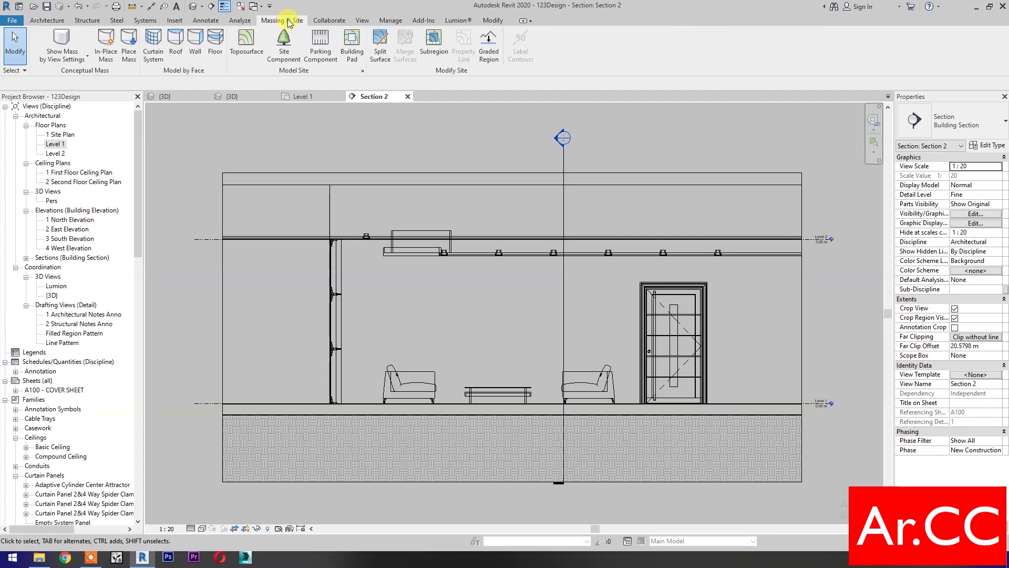
click(55, 46)
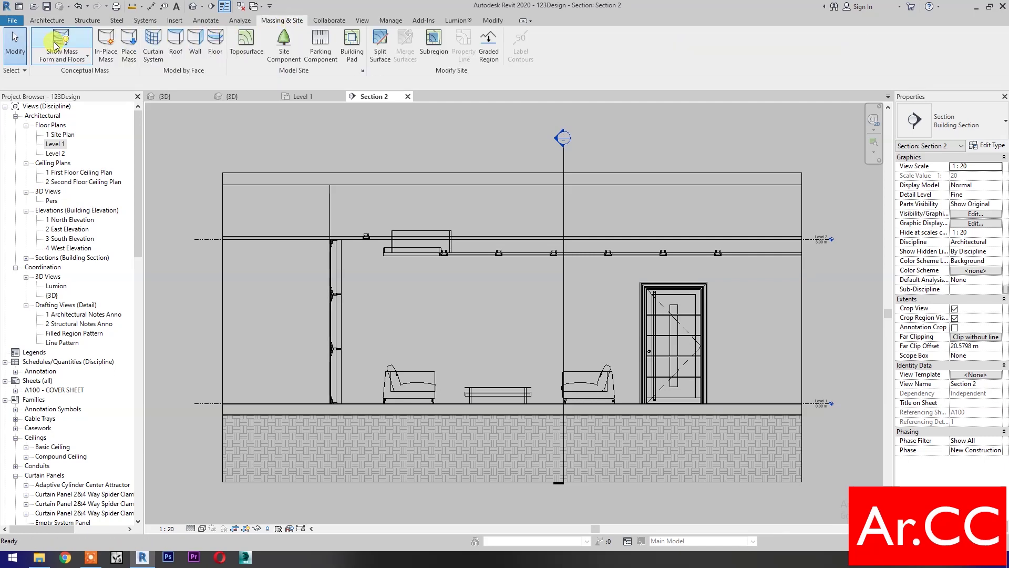
click(104, 43)
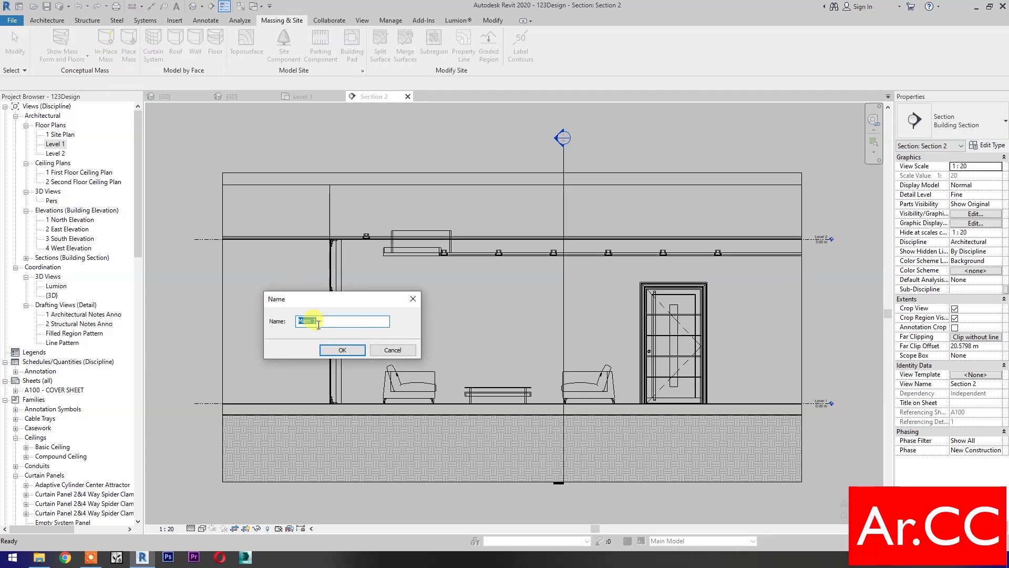
click(342, 350)
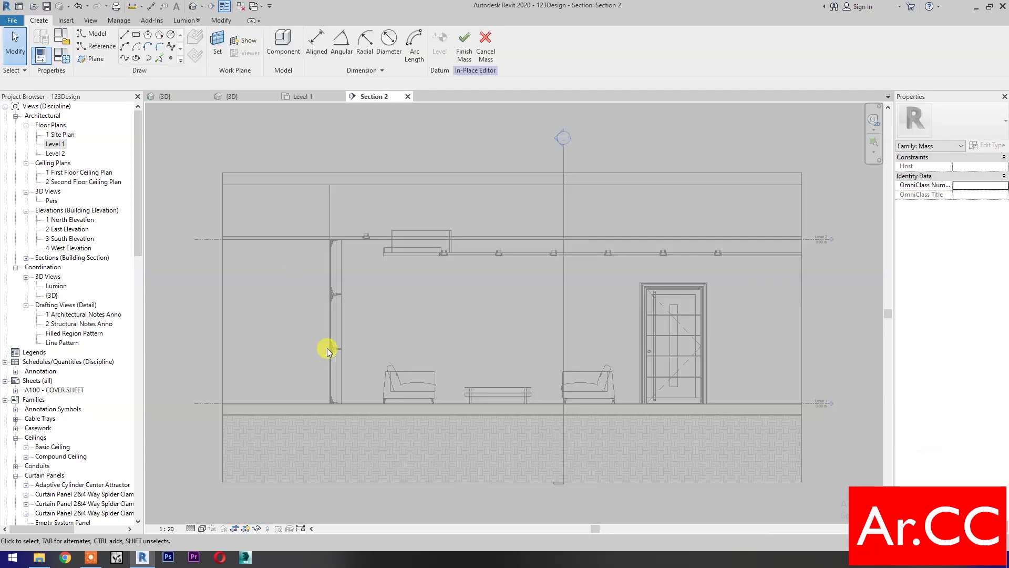
- Set the work plane to Ref XXX and sketch a rectangle about 4.9 m by 1.9 m on the wall between the glass partition and door
click(136, 37)
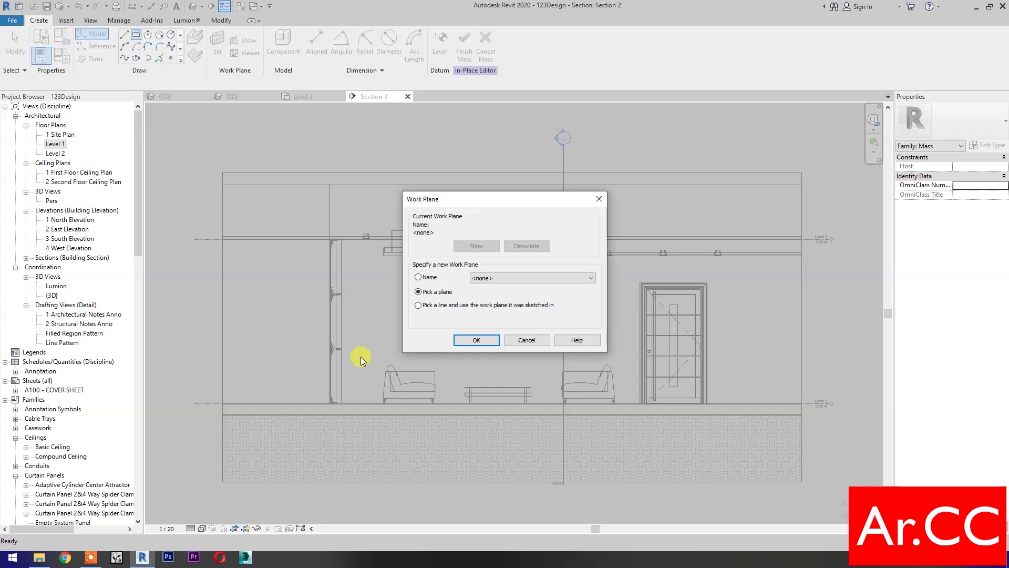
click(494, 278)
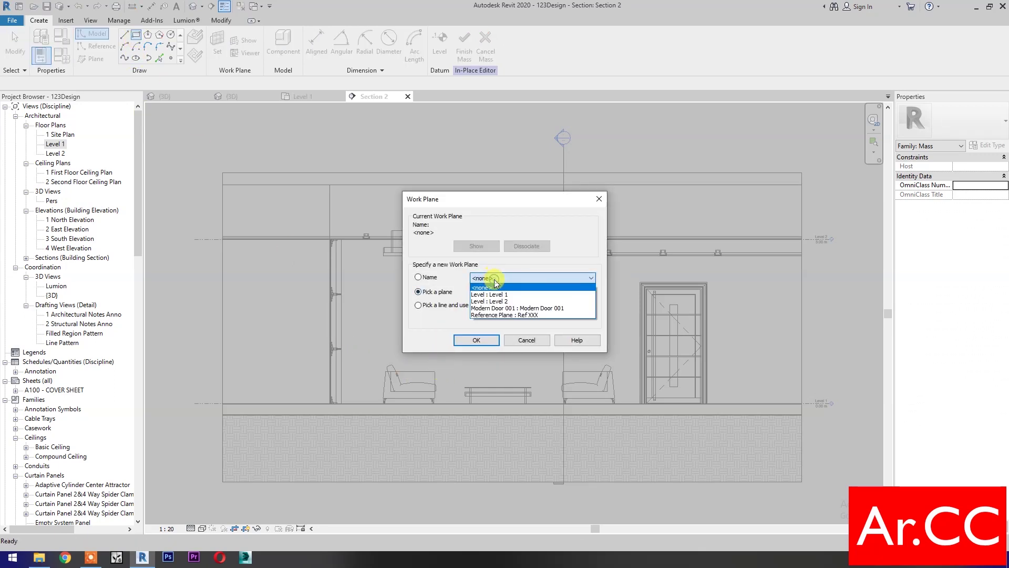
click(503, 314)
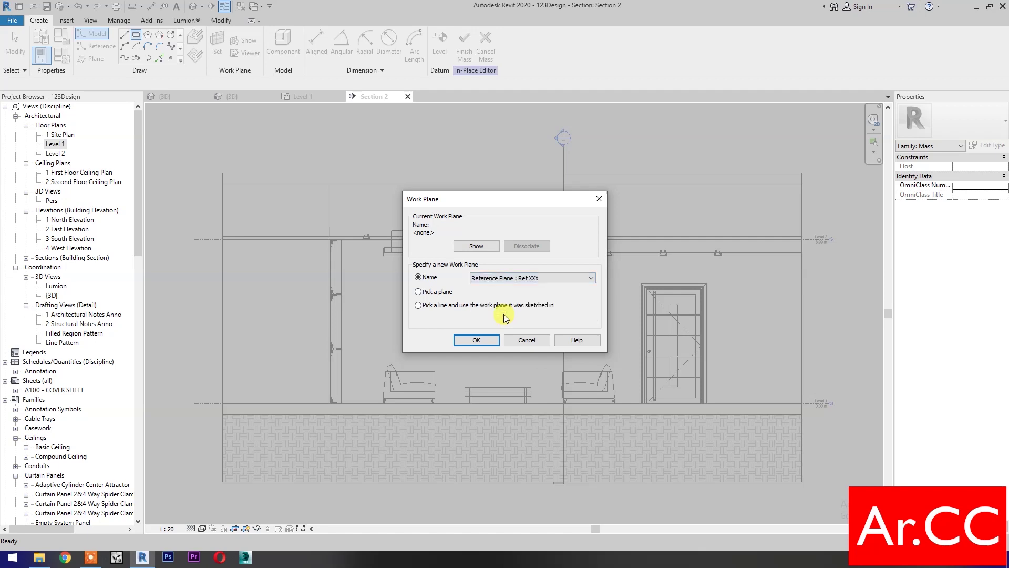
click(476, 341)
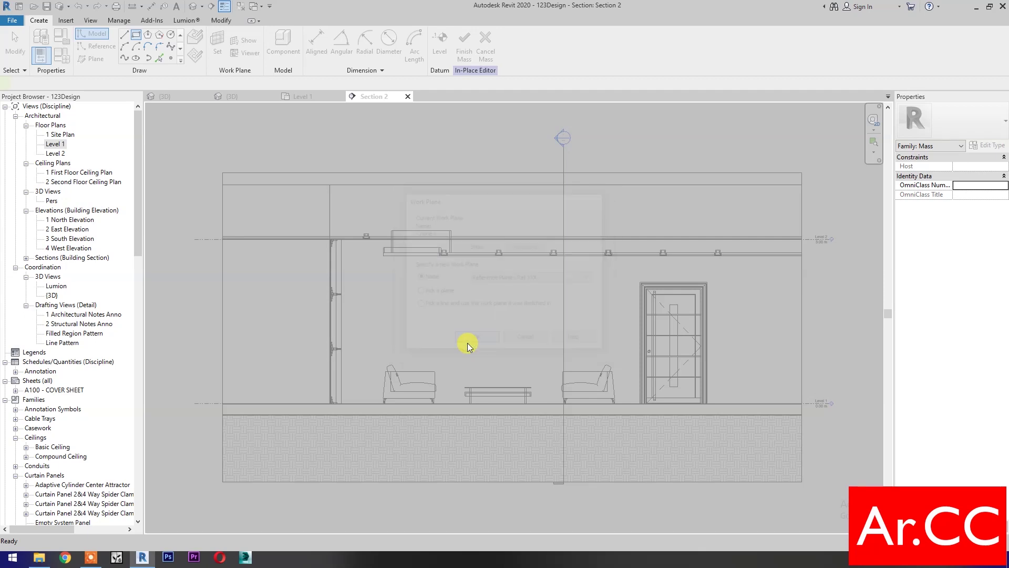
click(359, 386)
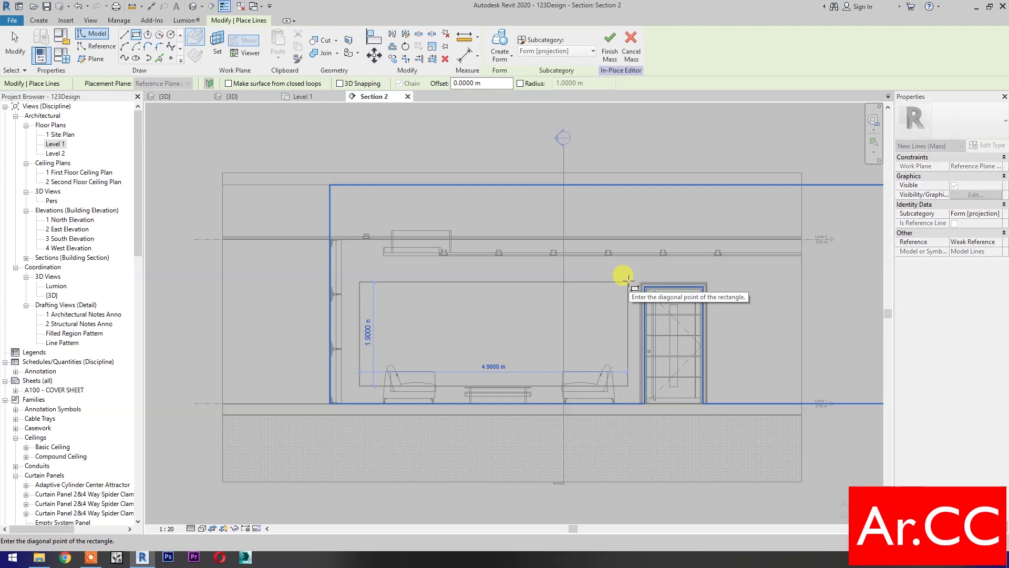
click(628, 281)
key(Escape)
key(Escape)
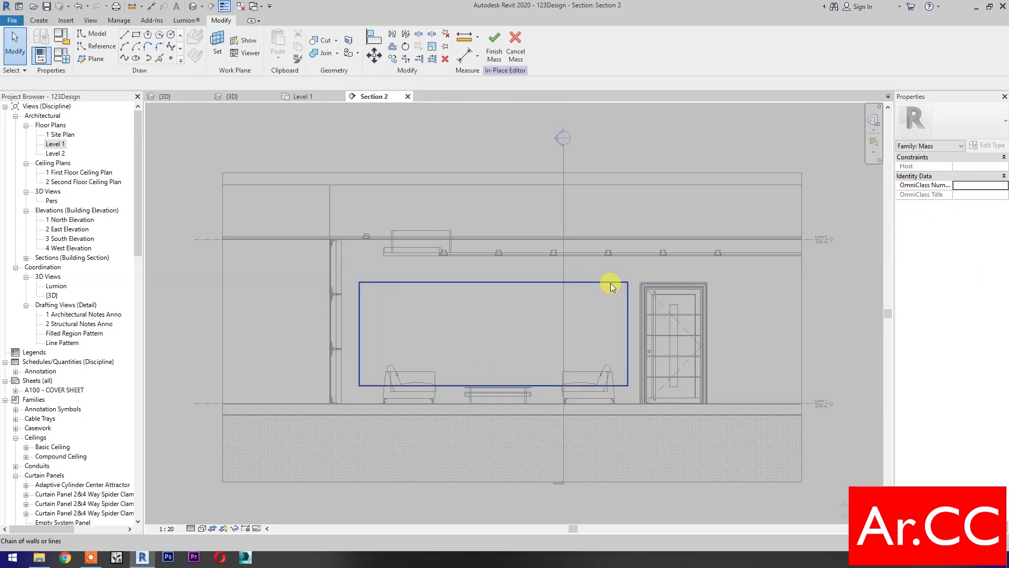
- Convert the rectangle's four lines to reference lines and create a flat surface form from them
click(610, 282)
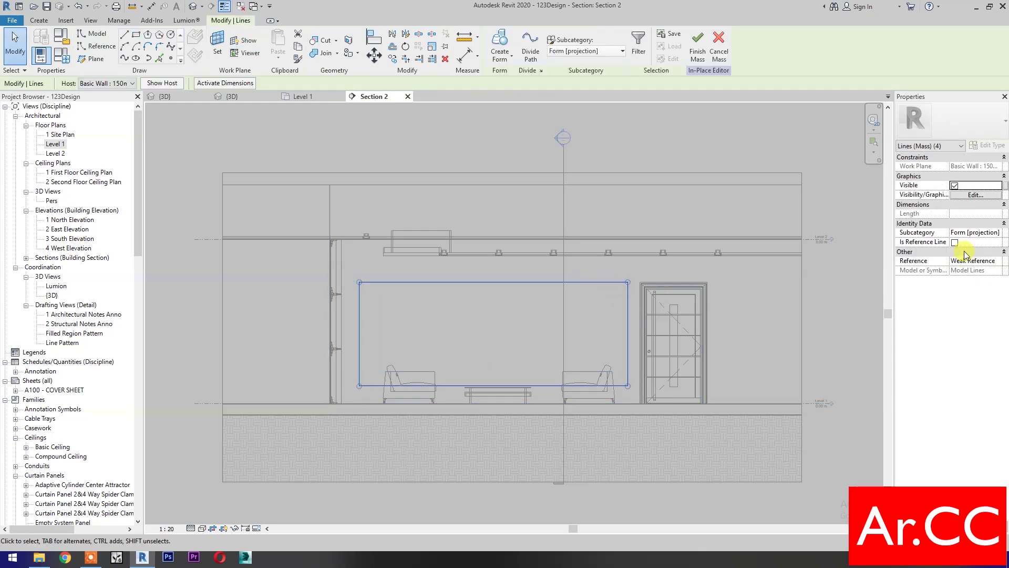
click(954, 241)
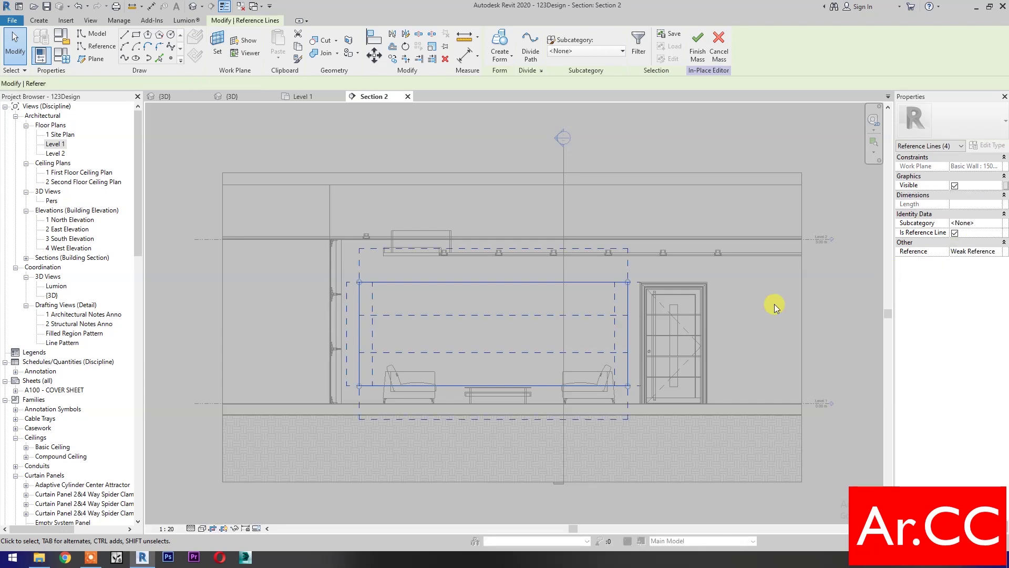
click(500, 40)
click(500, 41)
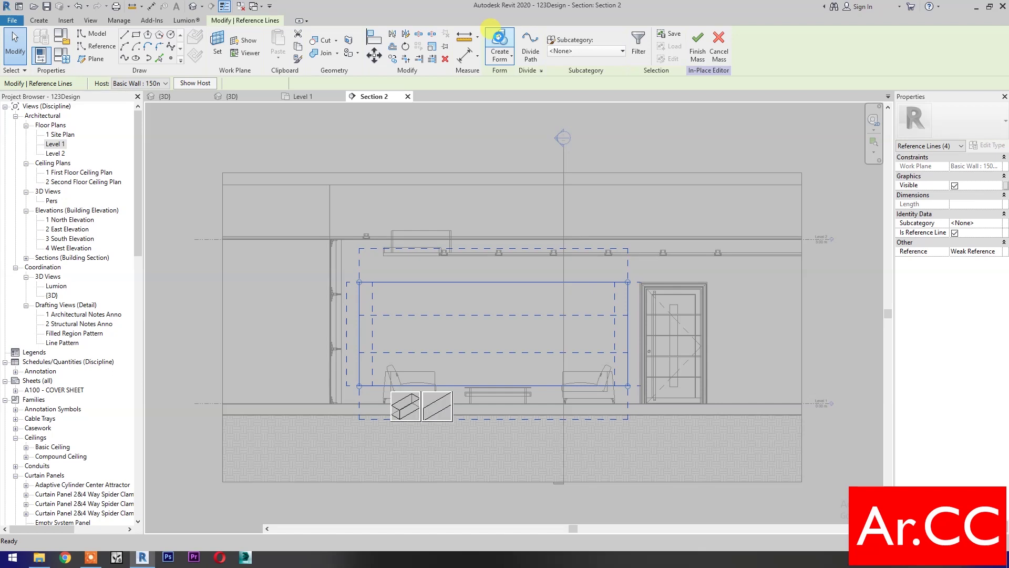
click(439, 414)
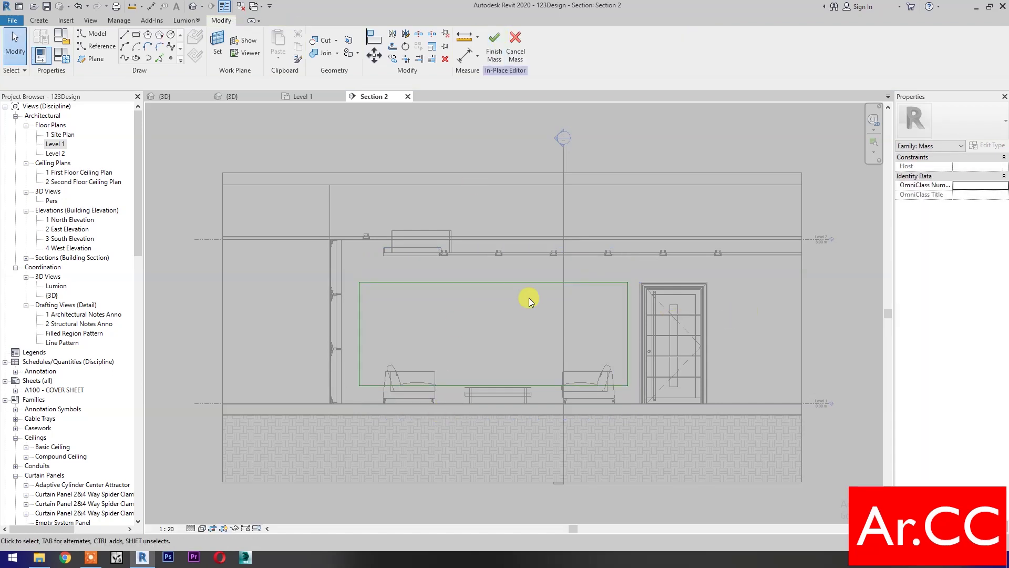
- Divide the rectangular form's surface, setting both the U Grid and V Grid numbers to 1
click(576, 283)
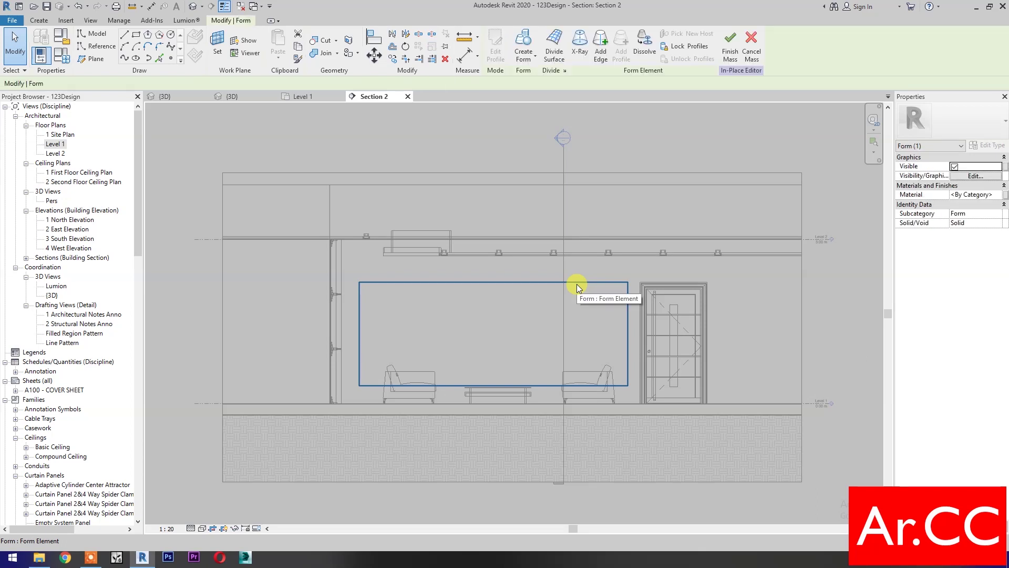
click(556, 44)
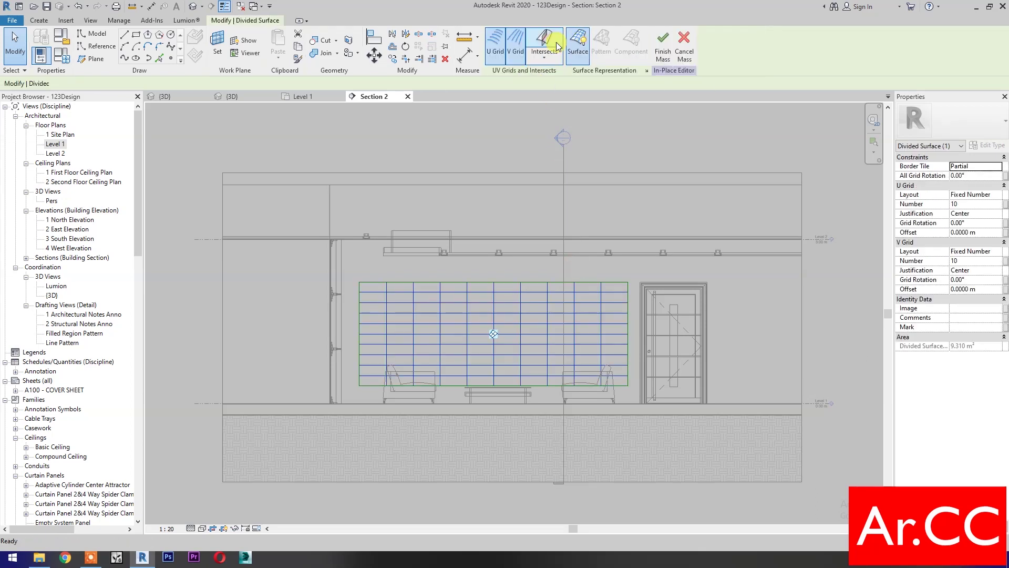
click(962, 204)
text(1)
click(962, 261)
text(1)
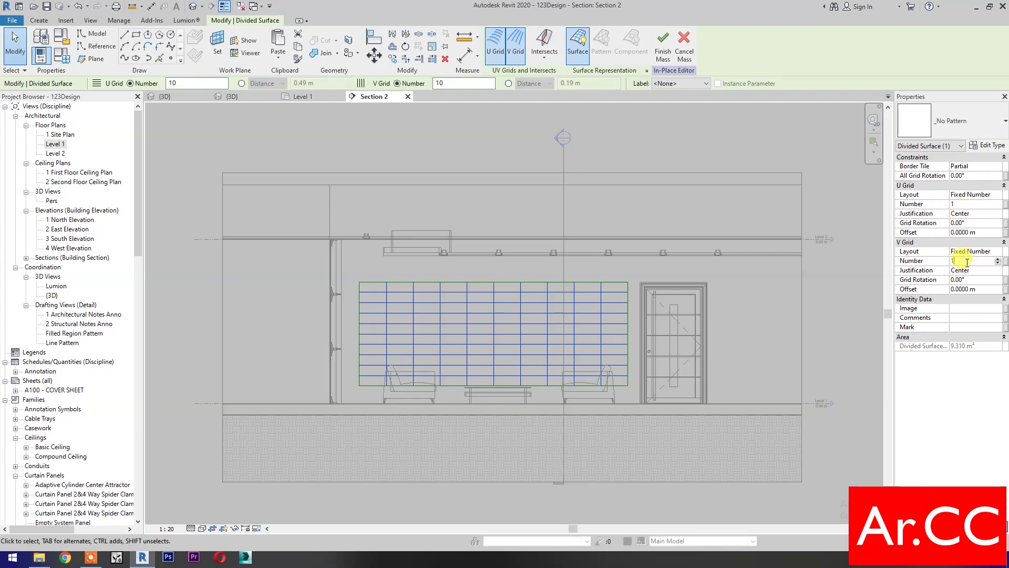
- Apply the Adaptive Cylinder Center Attractor panel type to the divided surface
click(957, 131)
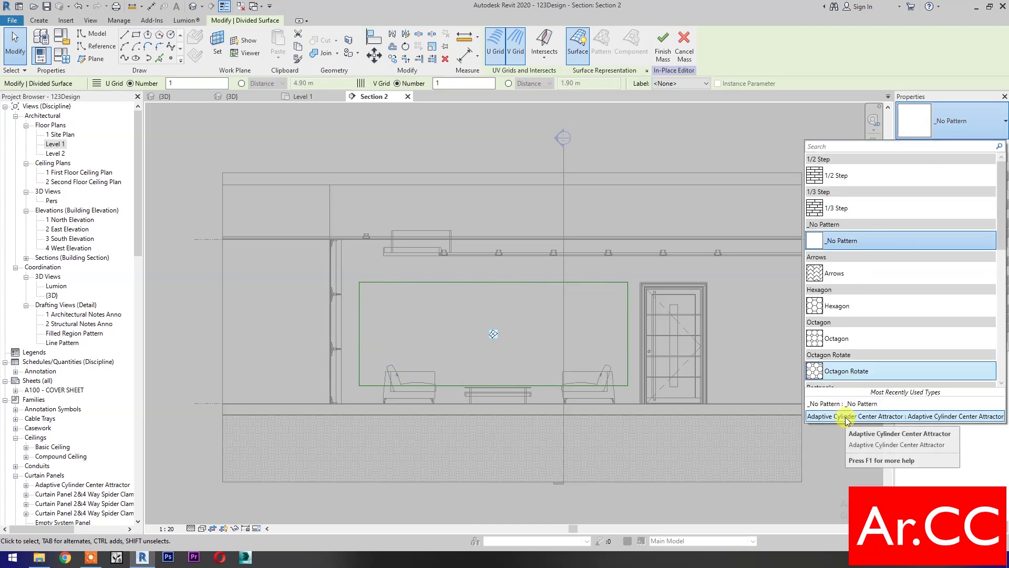
key(Escape)
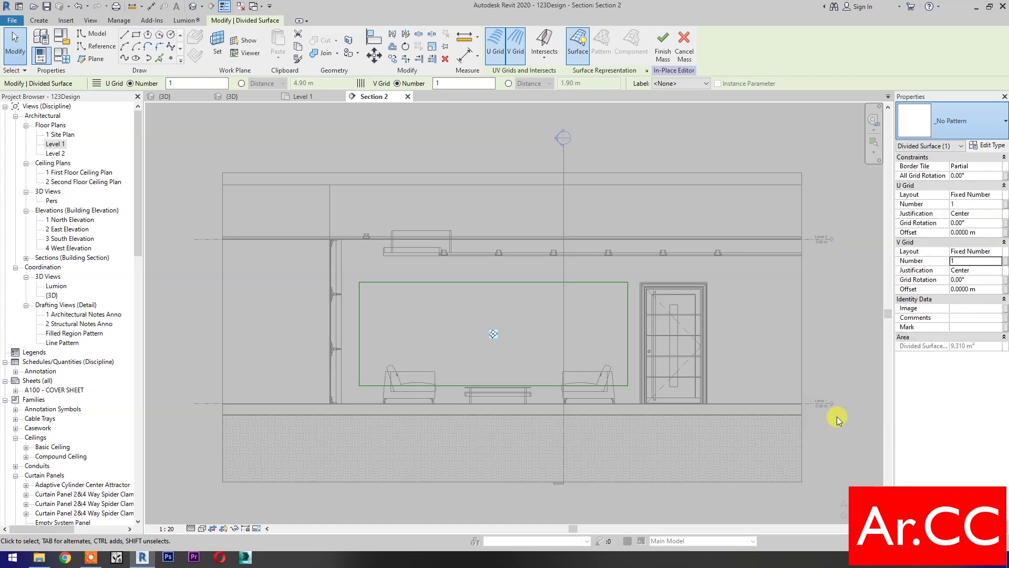
click(829, 412)
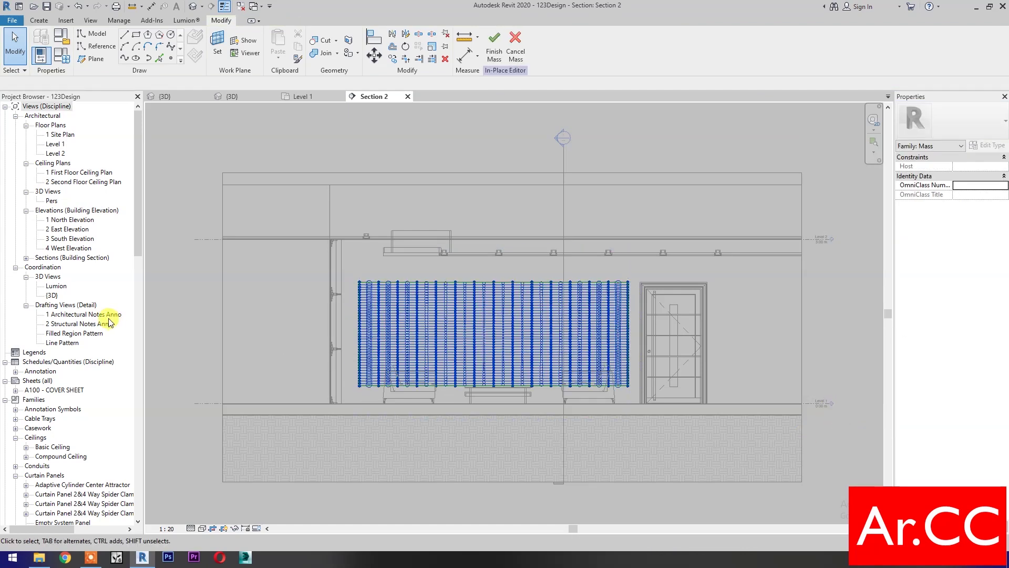
- In the {3D} view, set the wall's attractor panel type parameters U Grid to 20 and V Grid to 6
double_click(52, 296)
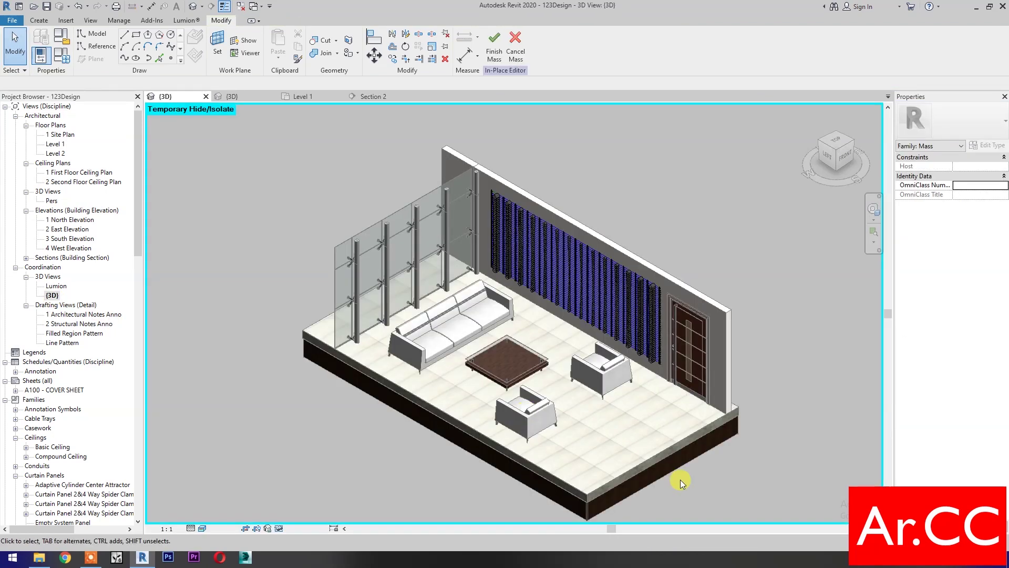
scroll(649, 312, up, 5)
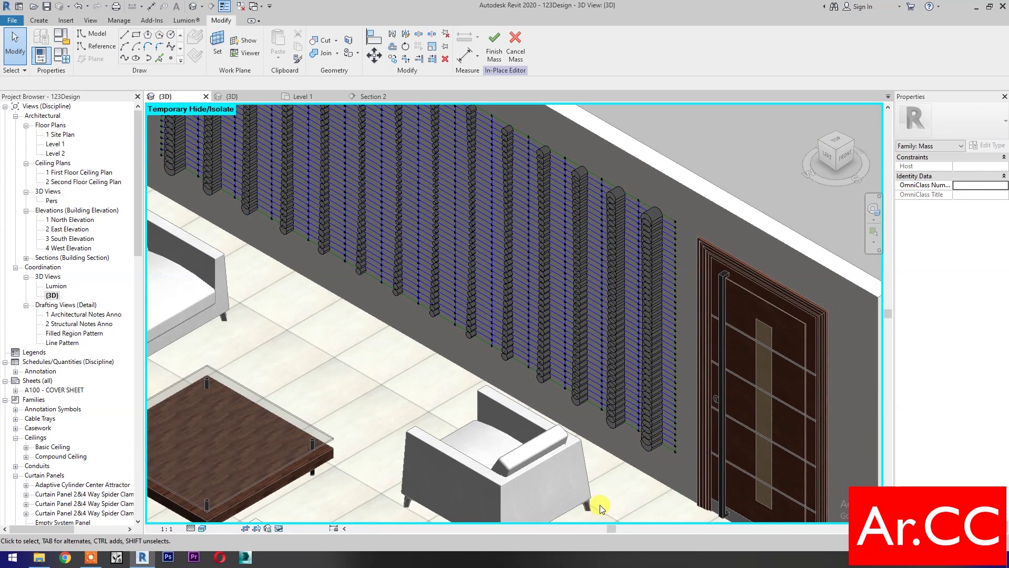
click(644, 431)
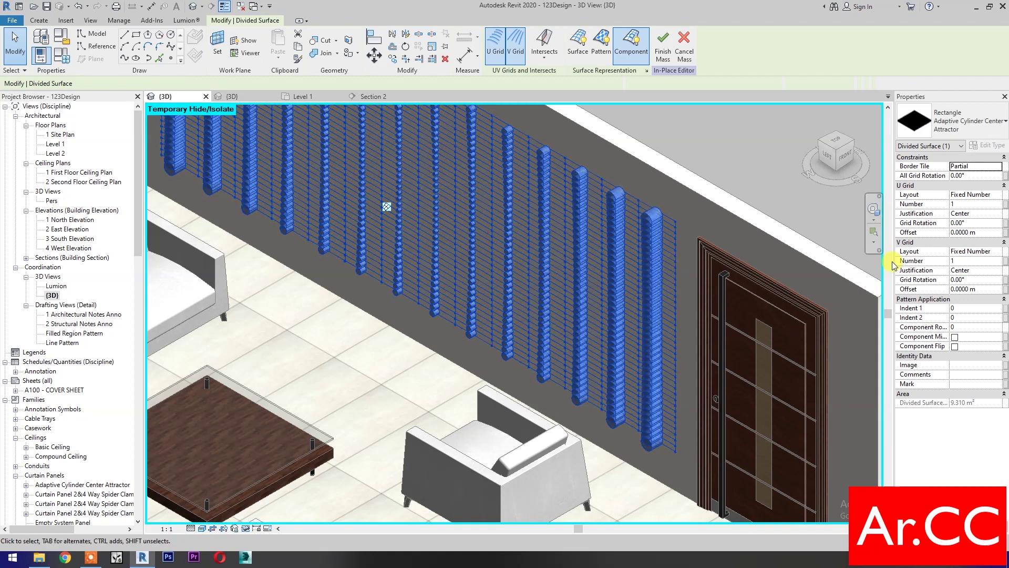
click(979, 148)
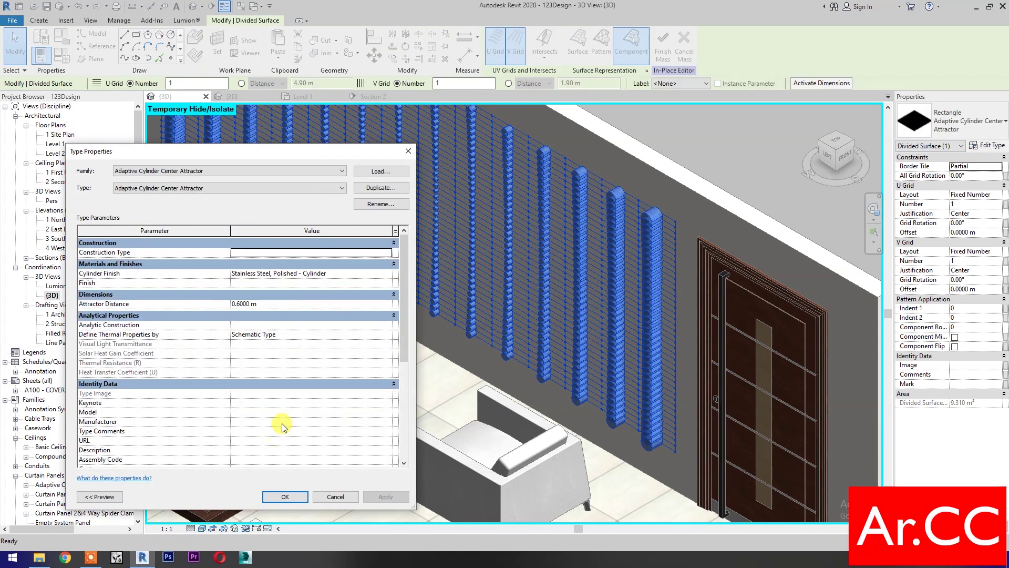
scroll(262, 453, down, 1)
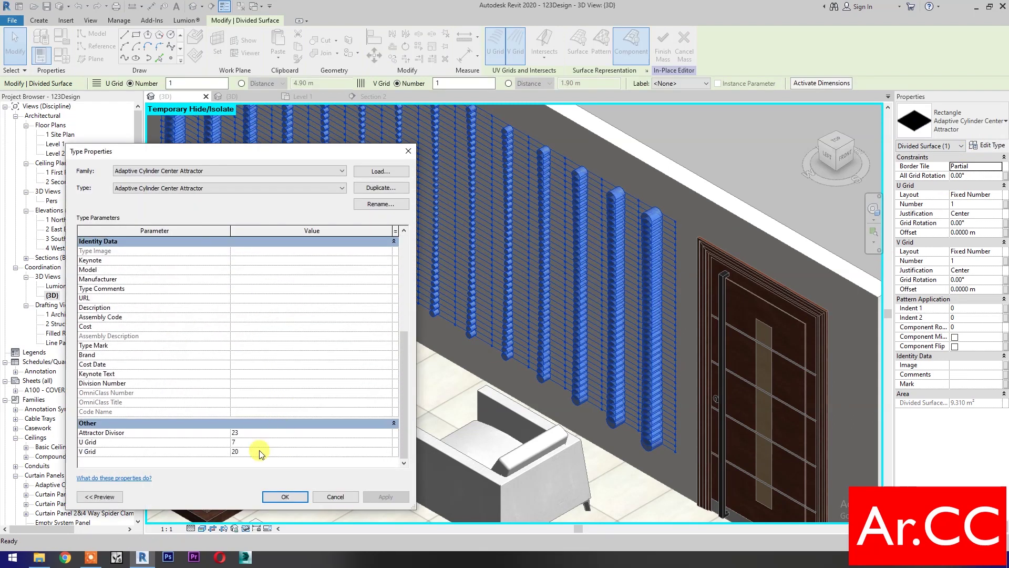
click(252, 442)
text(20)
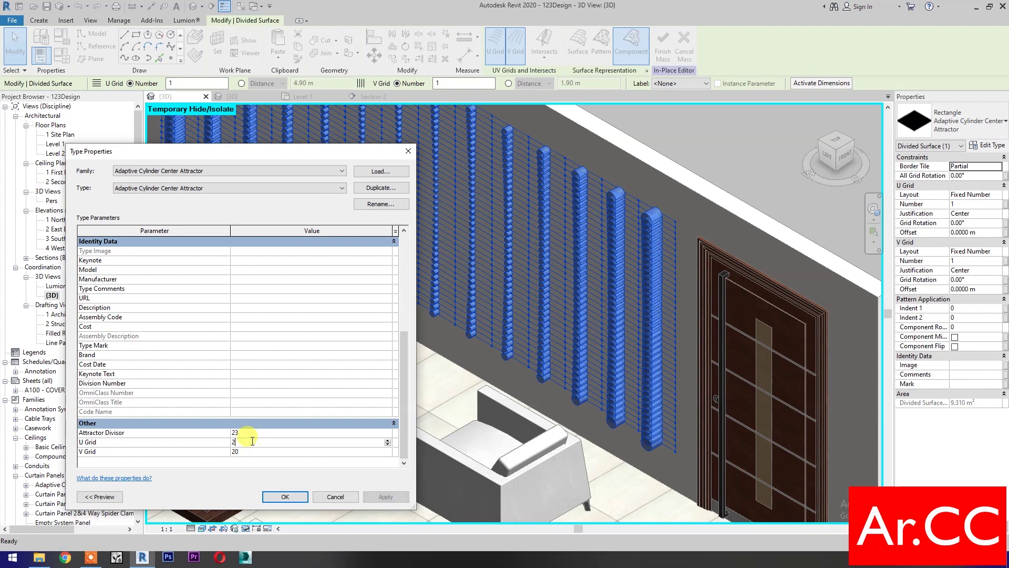
click(255, 452)
text(6)
click(386, 498)
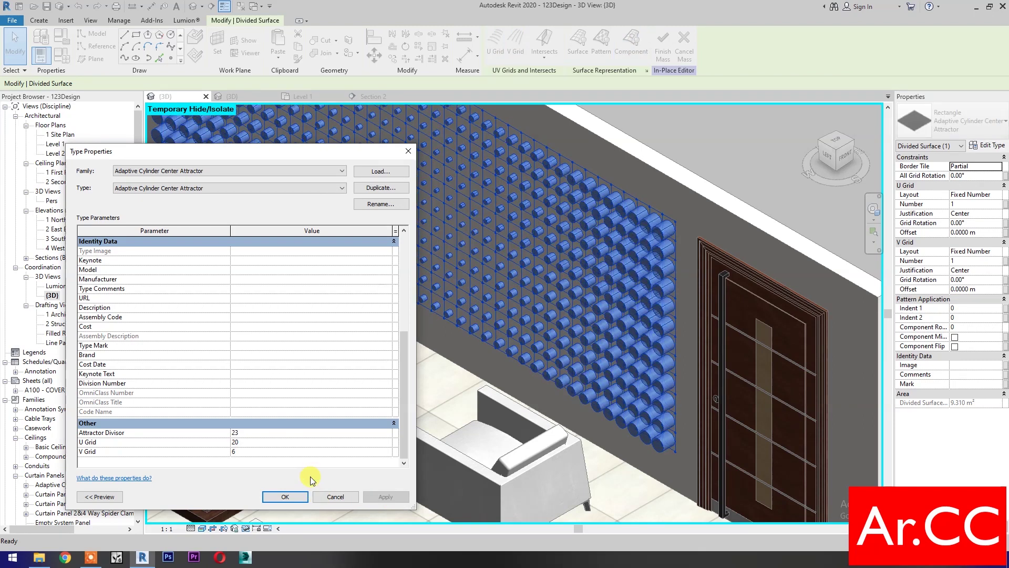
click(291, 495)
click(397, 428)
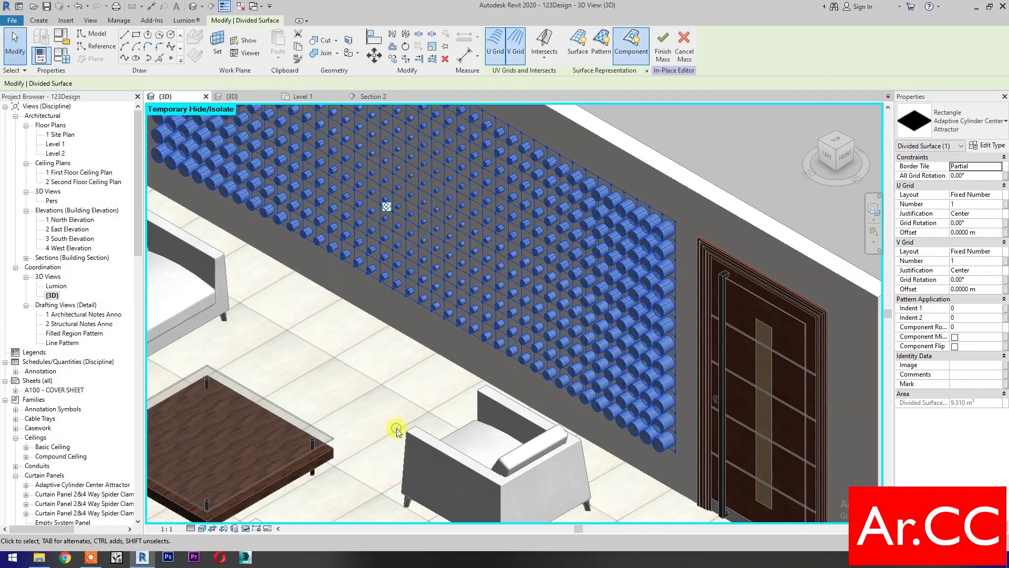
scroll(390, 390, down, 2)
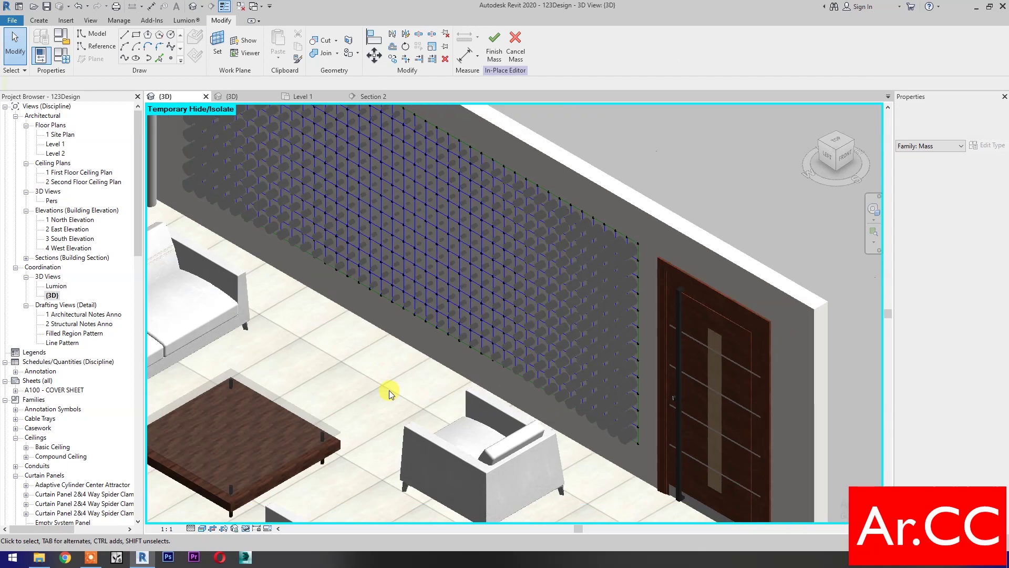
middle_drag(373, 387, 379, 481)
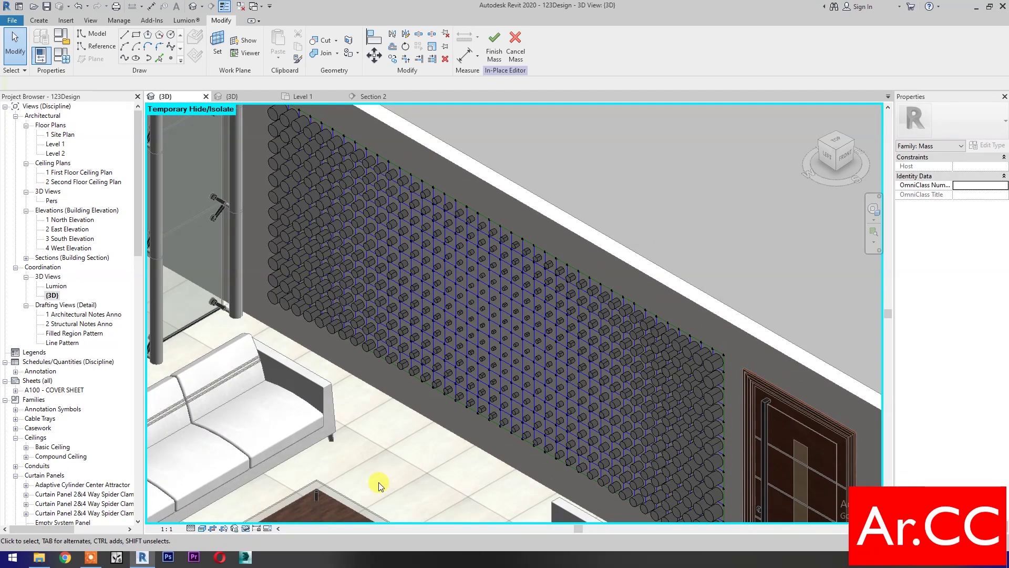